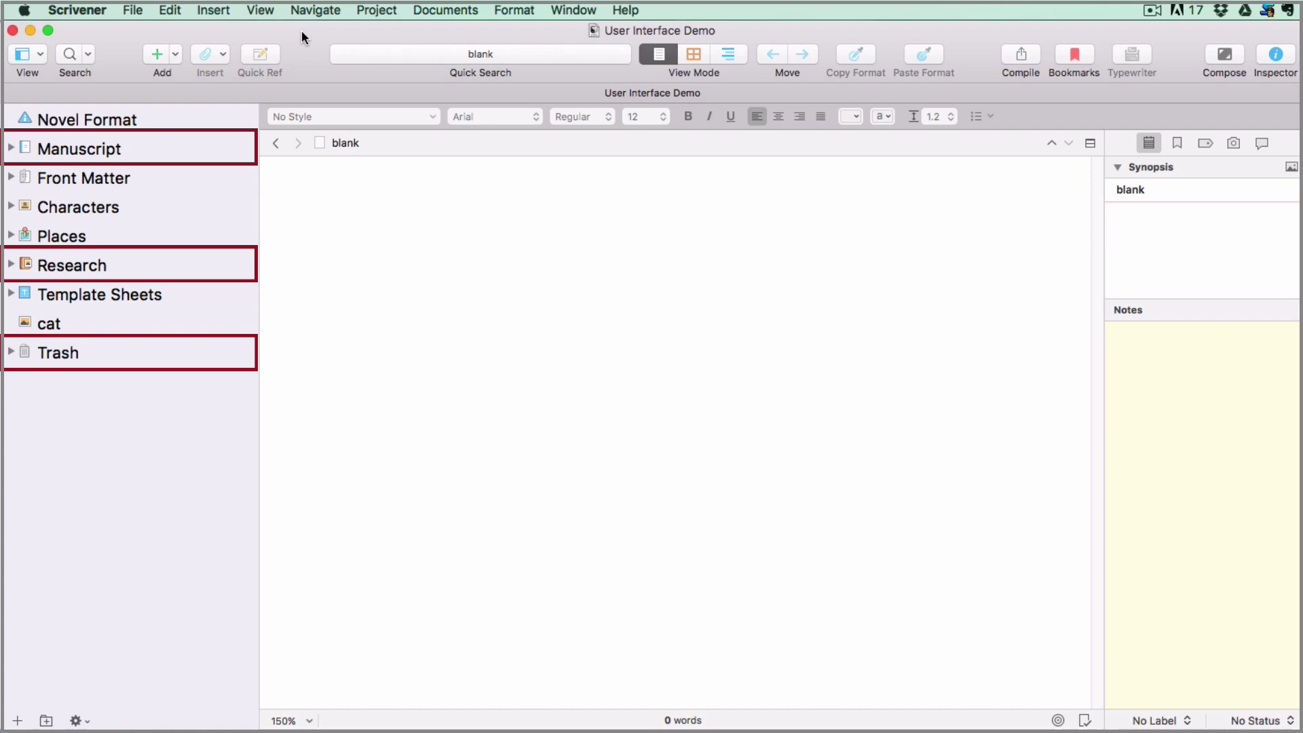
# Add the prefix 'Draft/' to the Manuscript folder's name so it reads 'Draft/Manuscript'.
pyautogui.click(96, 149)
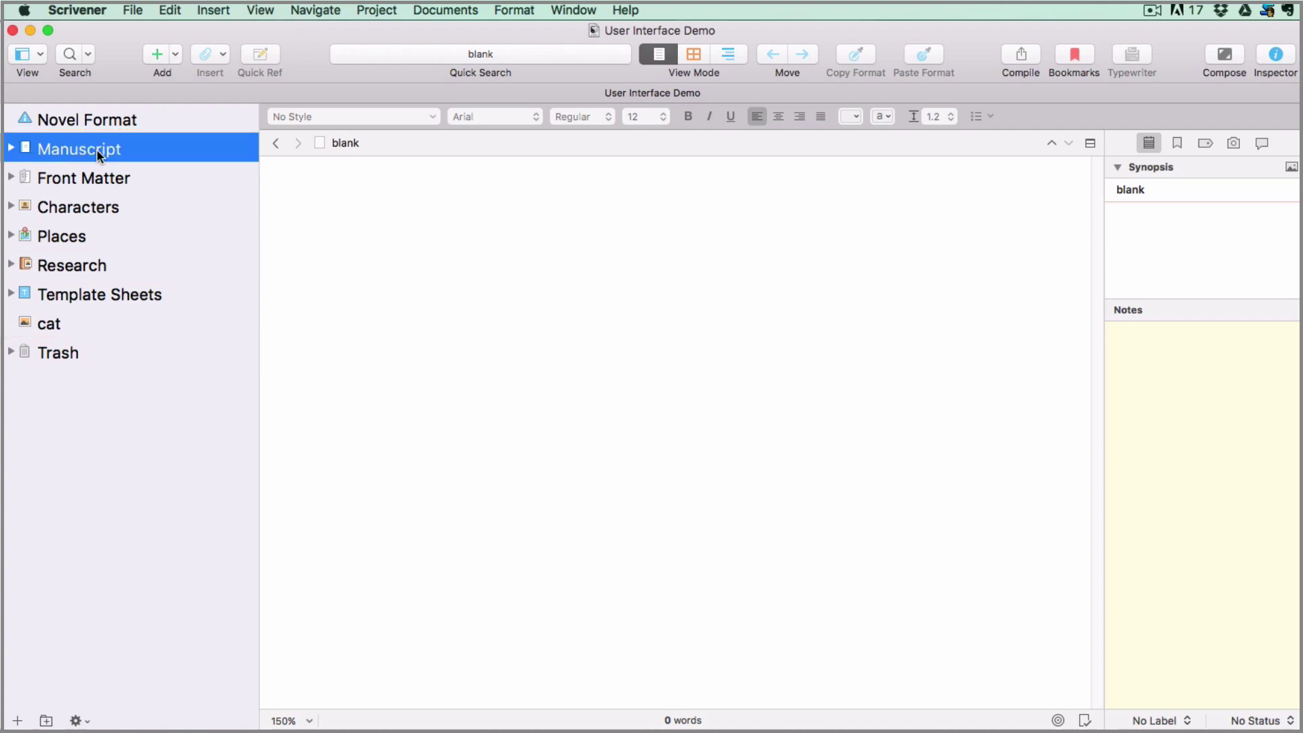
pyautogui.rightClick(96, 145)
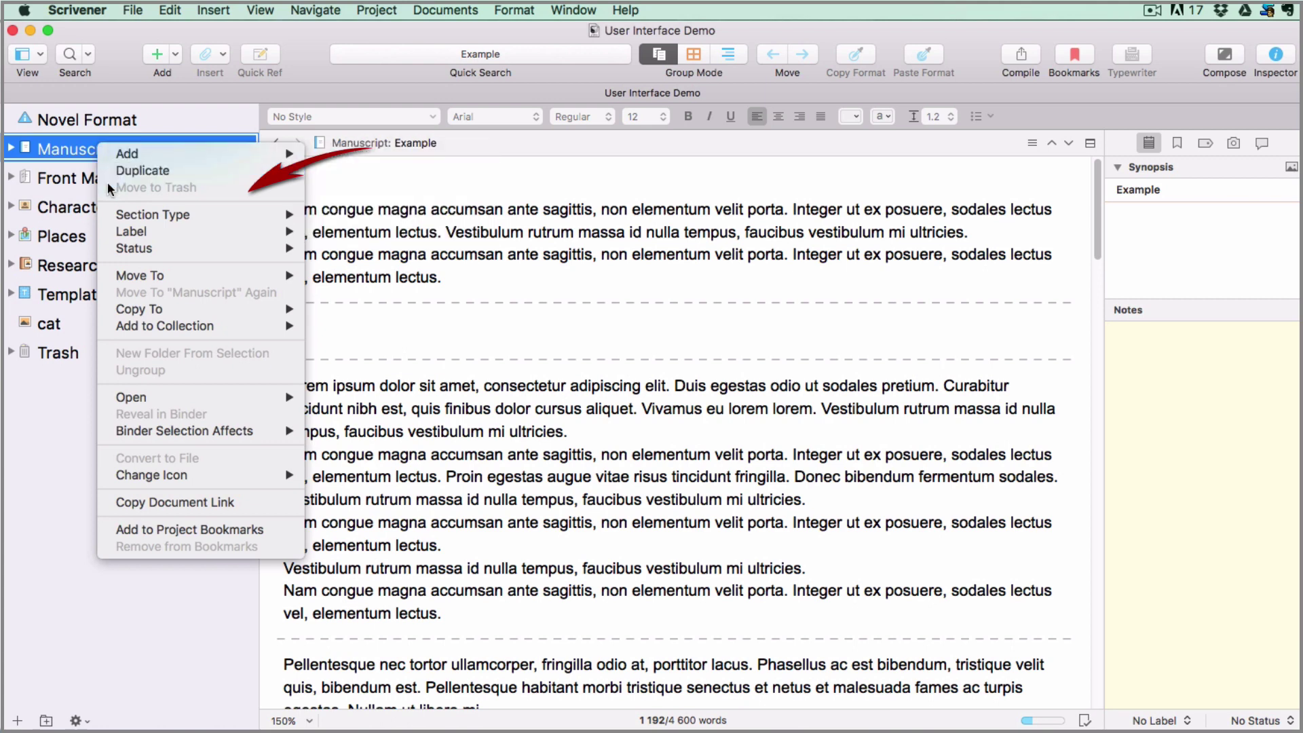
pyautogui.click(71, 146)
pyautogui.click(71, 145)
pyautogui.click(38, 148)
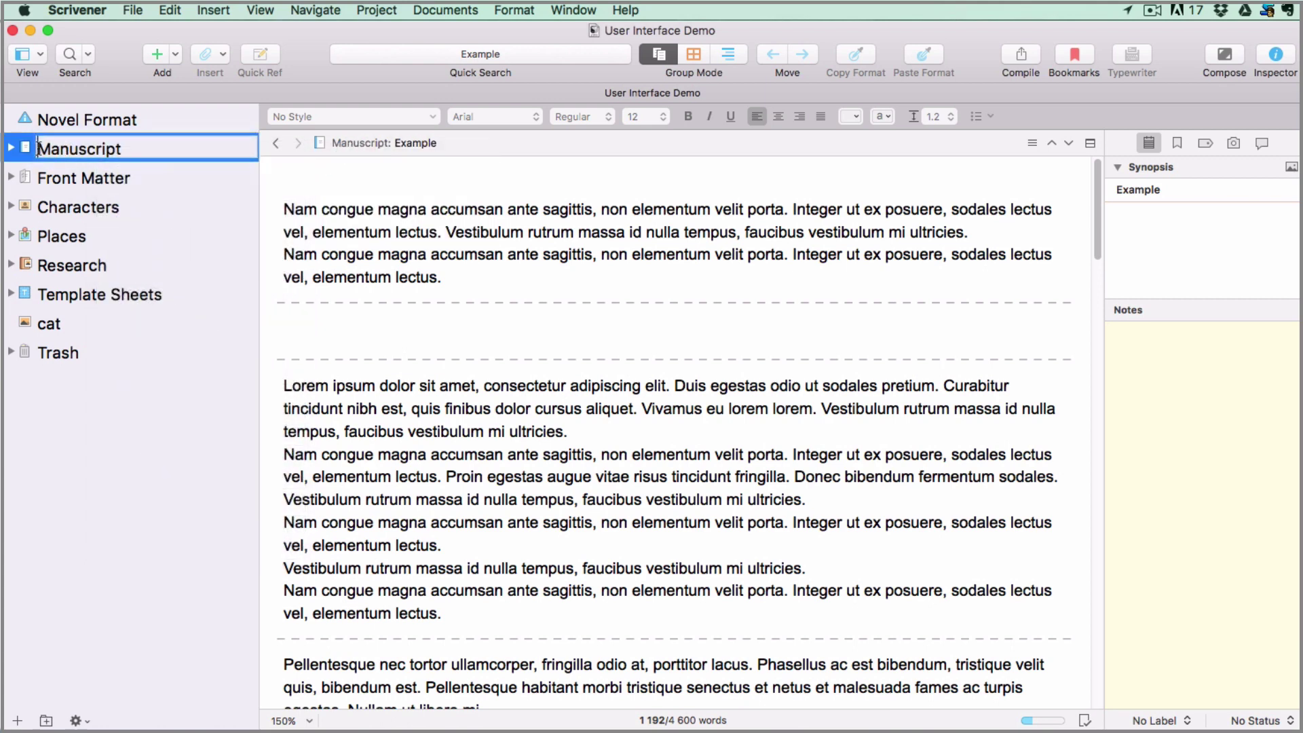
pyautogui.write('Draft')
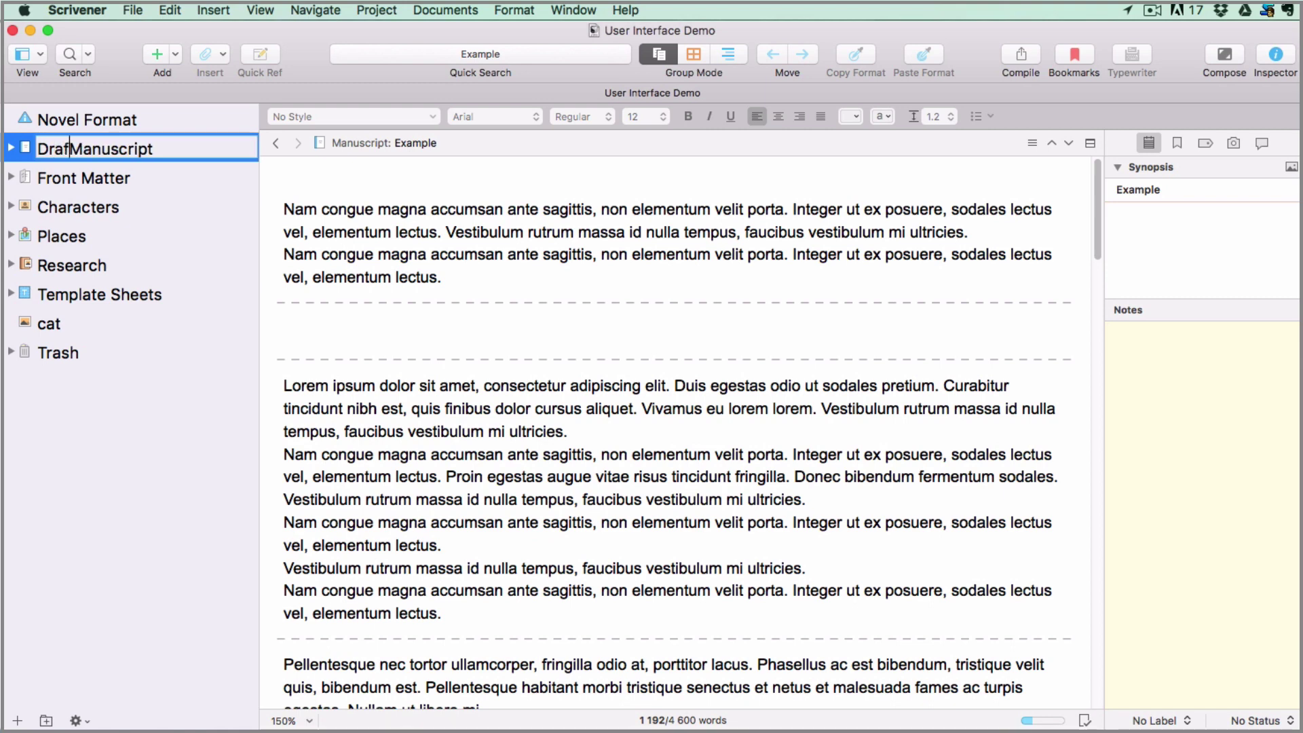
pyautogui.write('/')
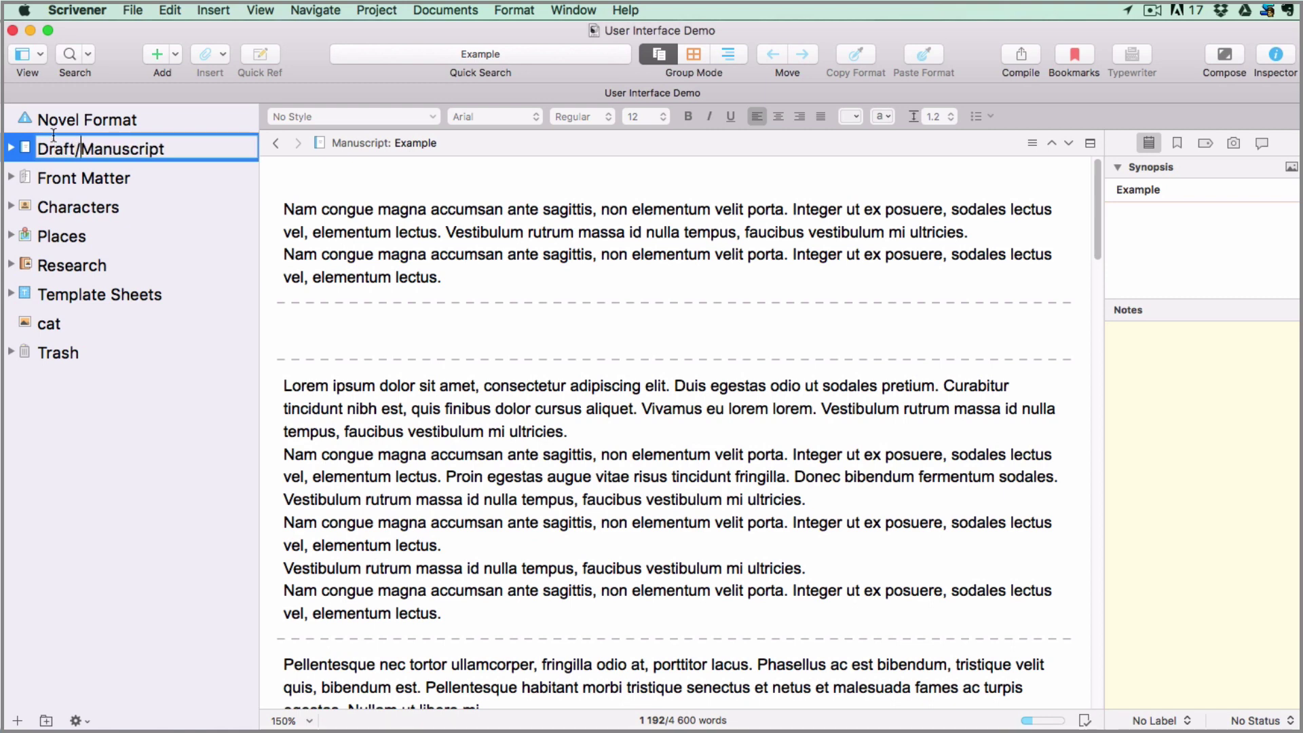
pyautogui.press('Return')
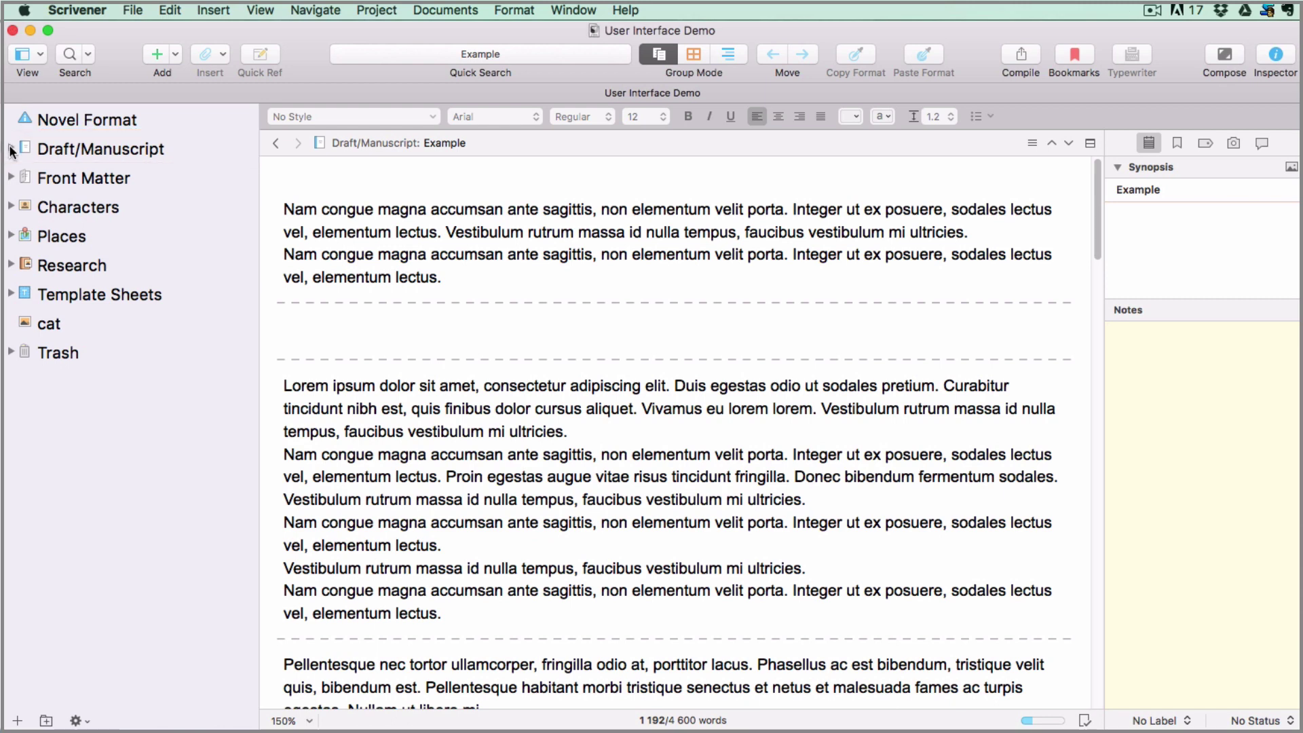
# Expand Draft/Manuscript and try dropping the cat image onto The Big Gloom, accepting the media warning.
pyautogui.click(11, 149)
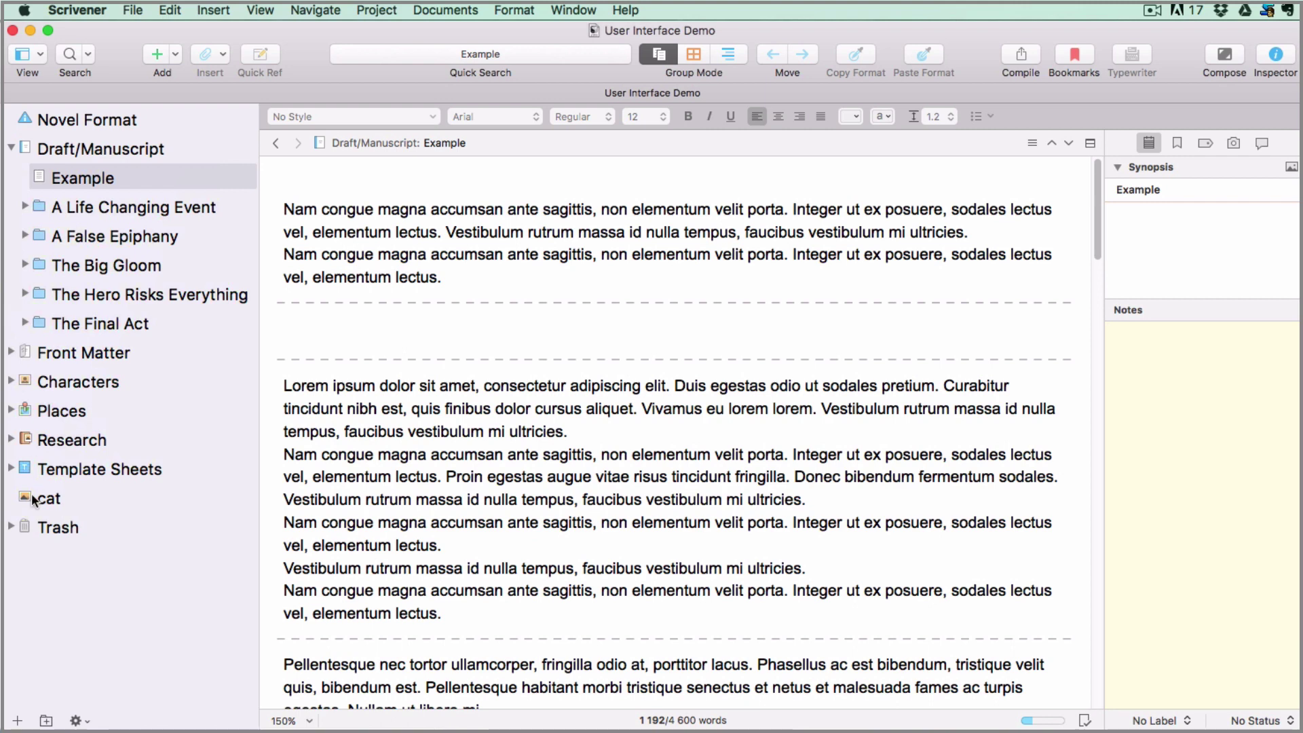
pyautogui.moveTo(30, 494); pyautogui.dragTo(34, 158)
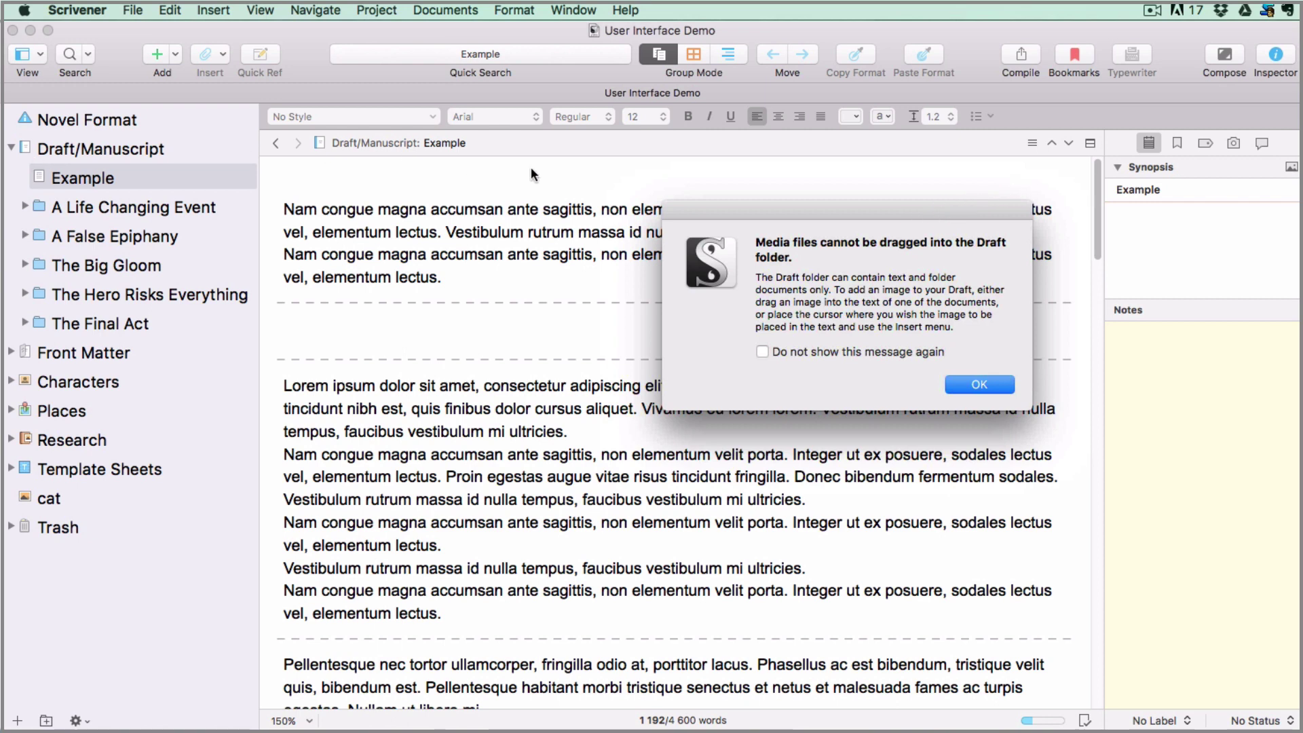
pyautogui.click(1008, 391)
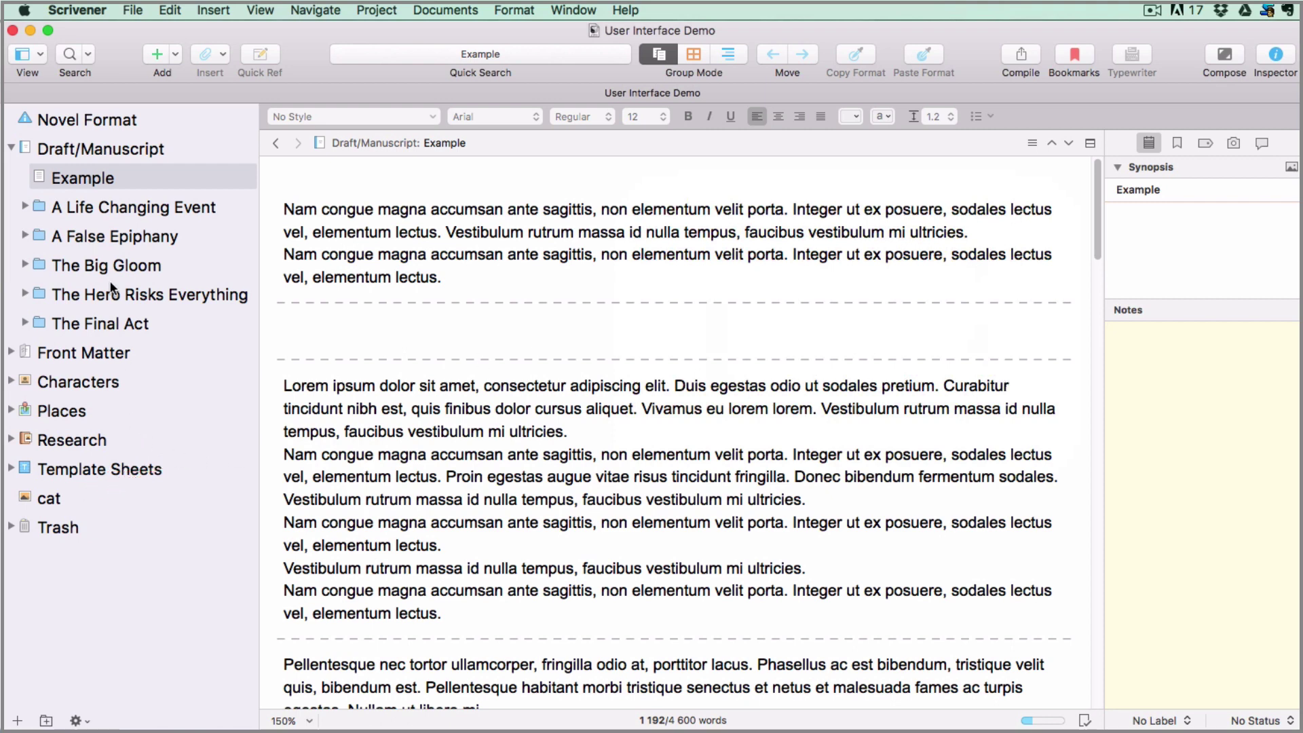
# Insert the cat image at the top of the Example document's text.
pyautogui.click(77, 178)
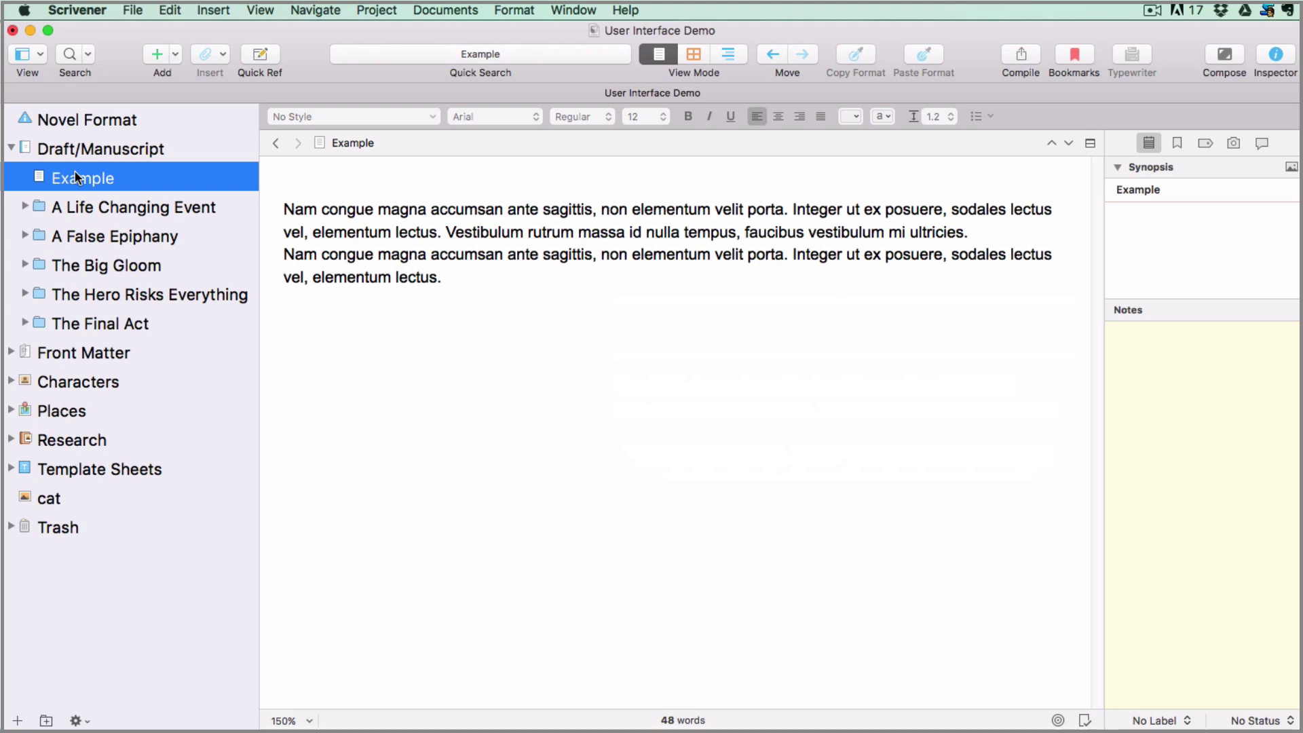
pyautogui.moveTo(73, 490); pyautogui.dragTo(294, 197)
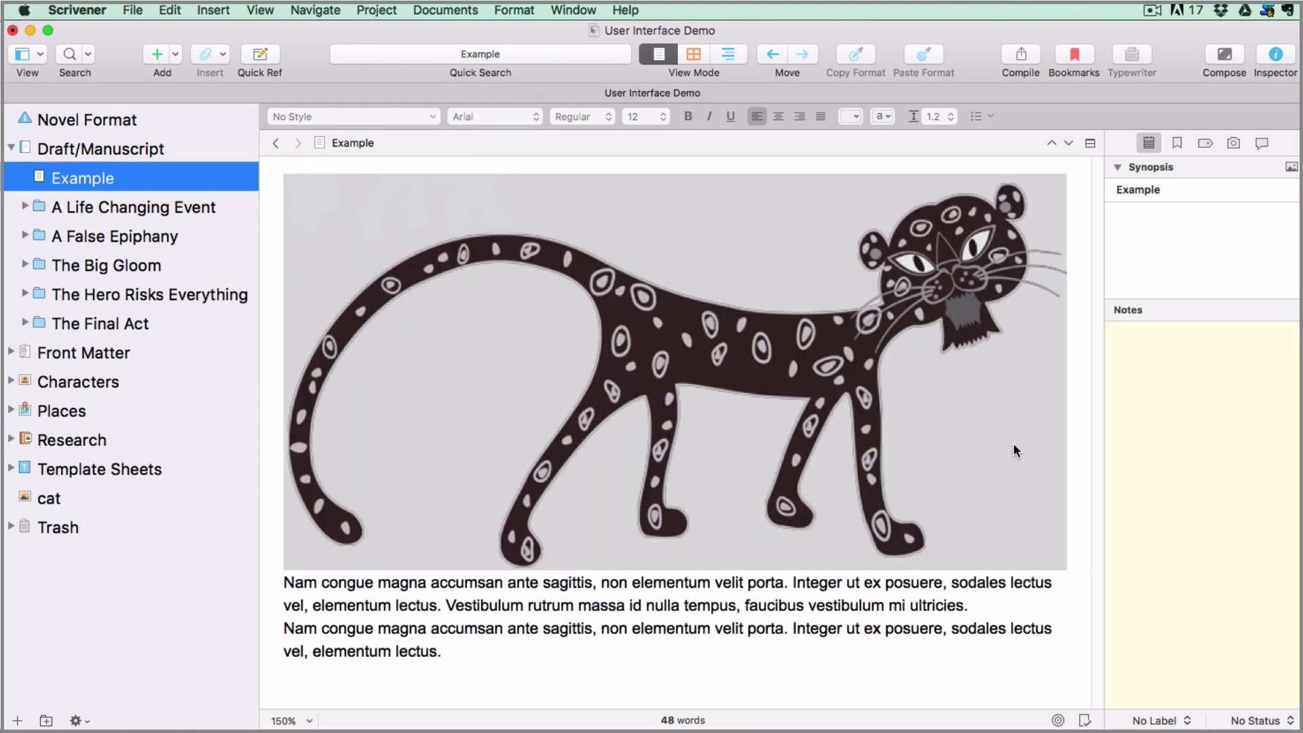
pyautogui.click(1021, 446)
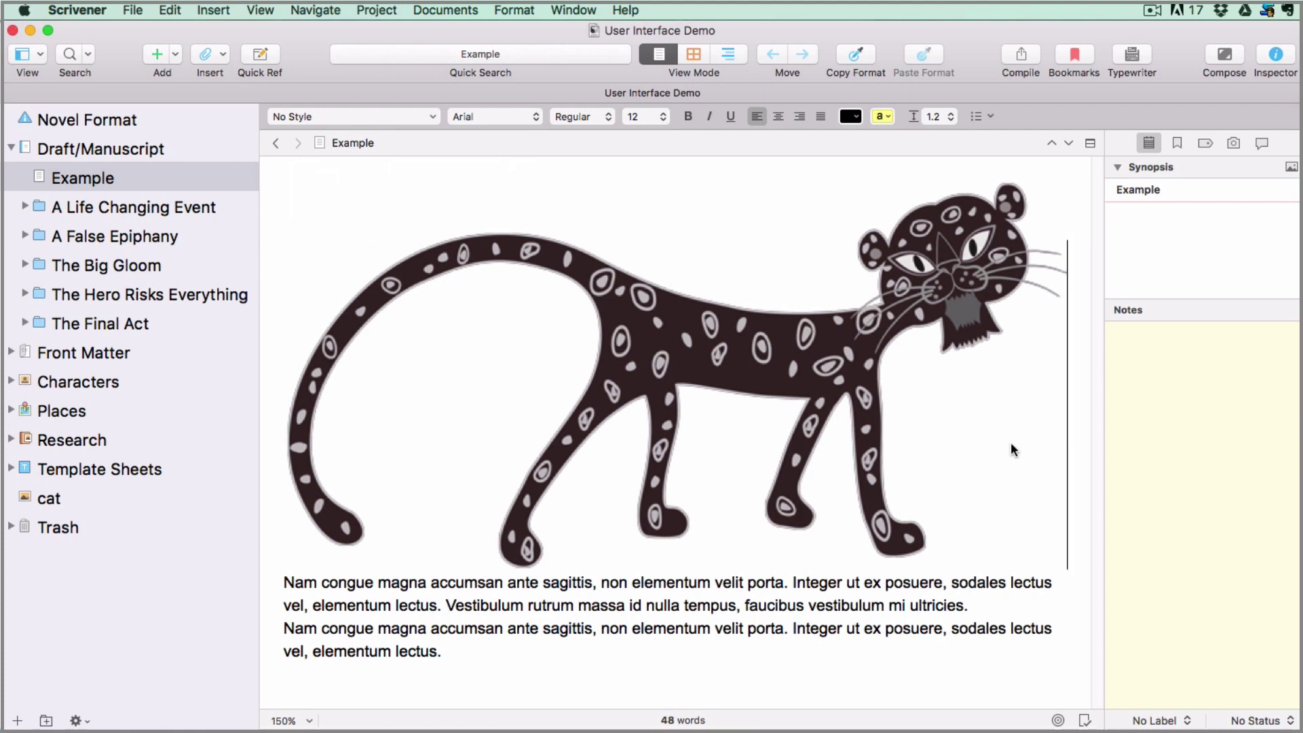
# Move the Example document into the Trash and collapse the Trash folder.
pyautogui.click(41, 175)
pyautogui.moveTo(39, 171); pyautogui.dragTo(29, 518)
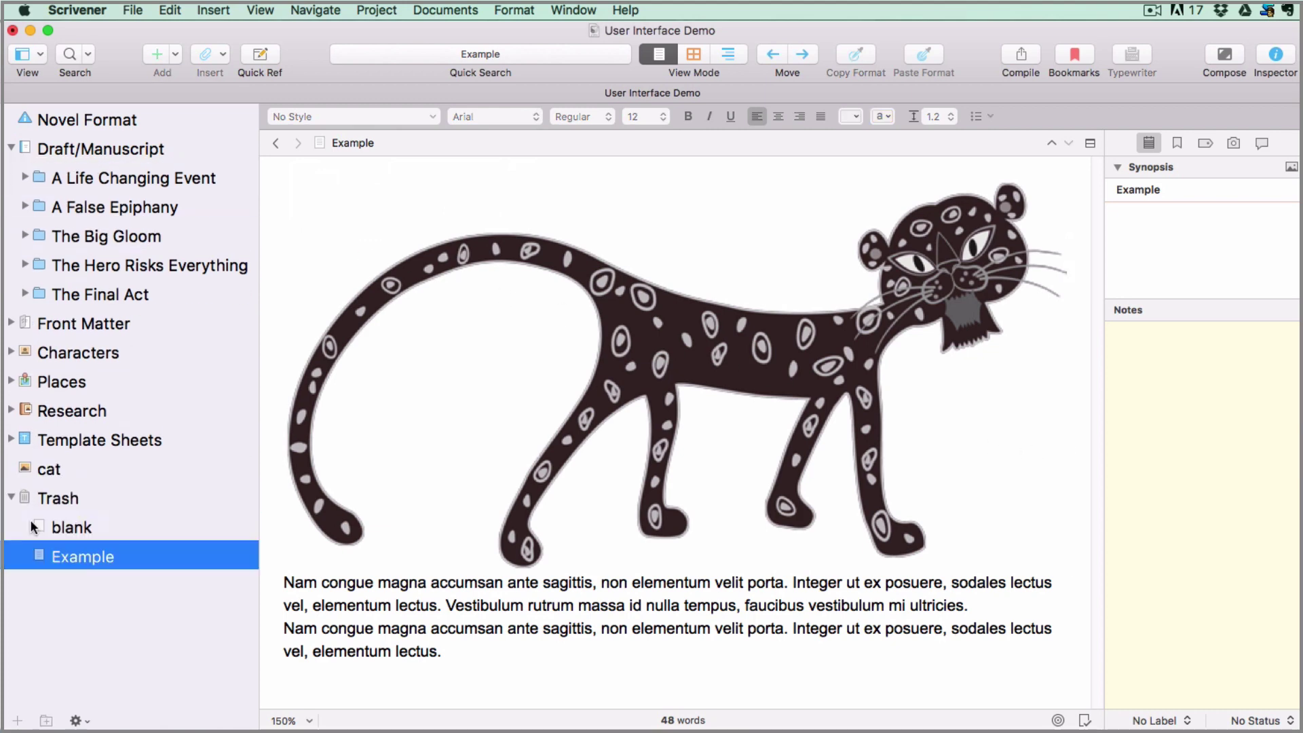
pyautogui.click(10, 497)
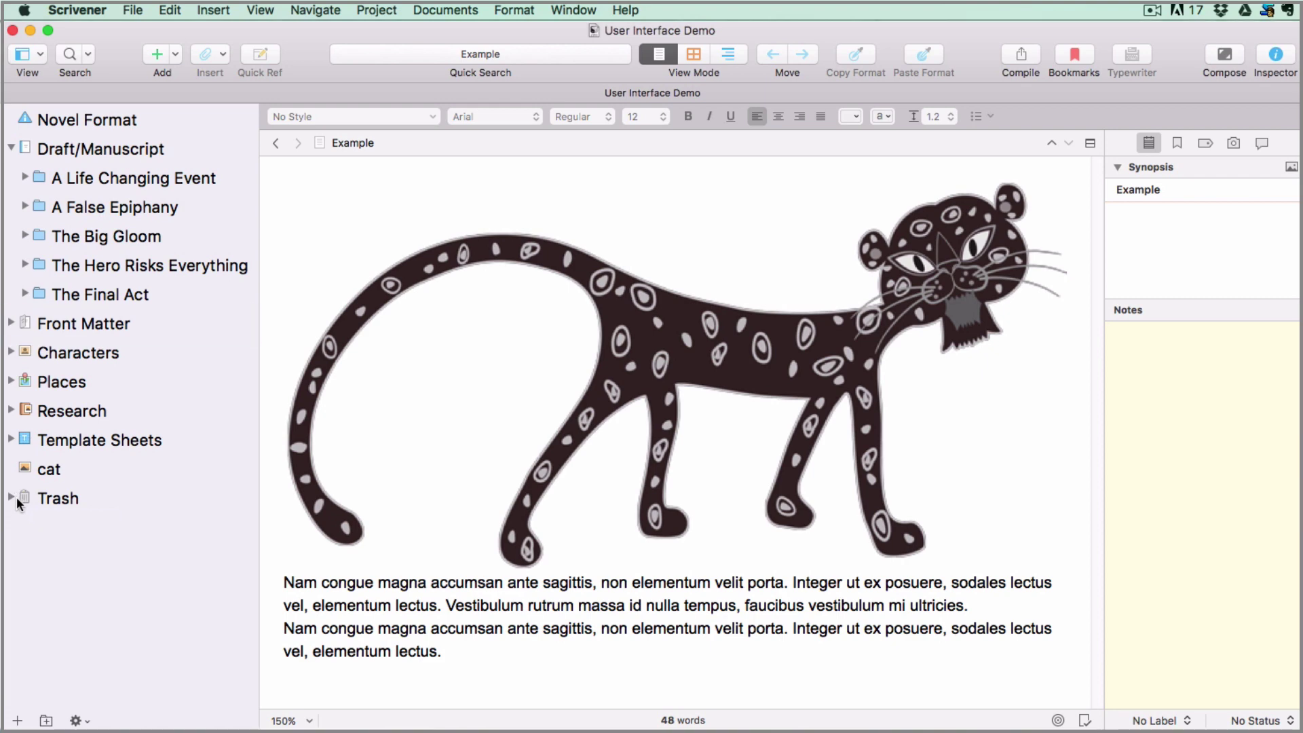
# Expand Research and preview the Folder and File Icons image and the typewriter audio.
pyautogui.click(10, 145)
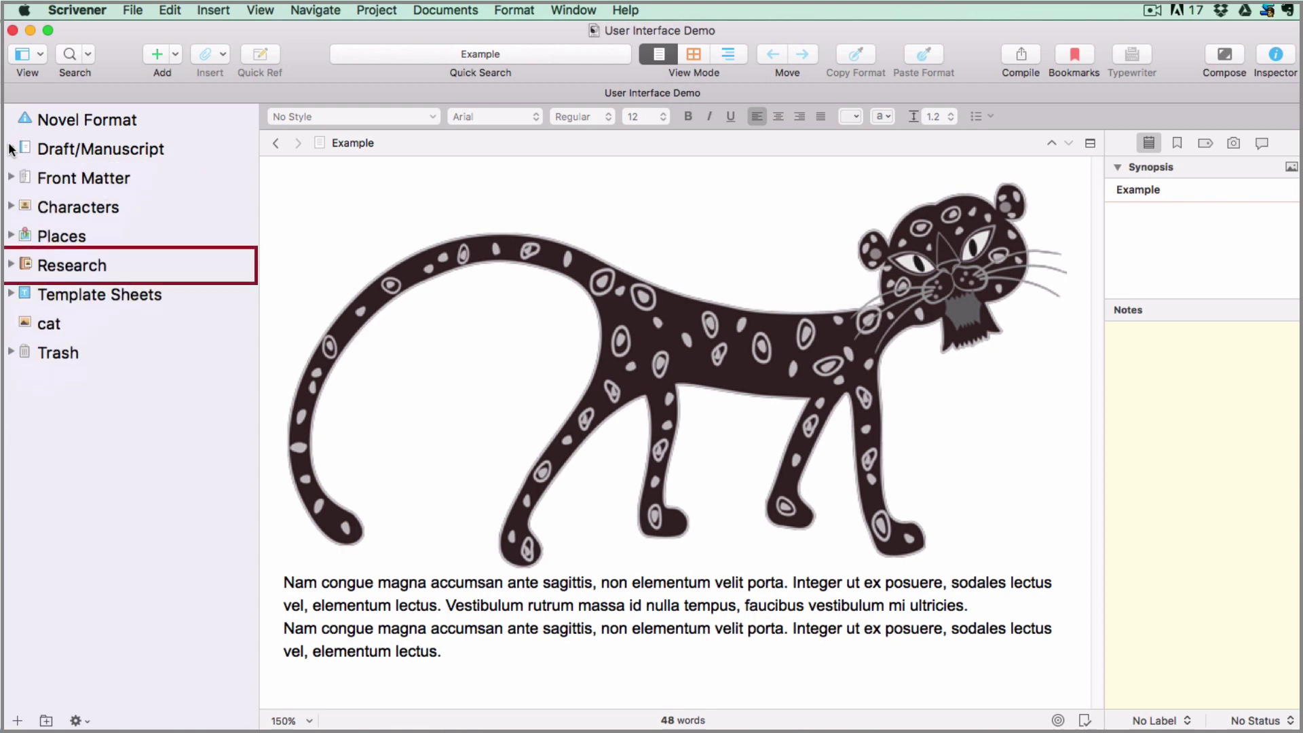
pyautogui.click(10, 265)
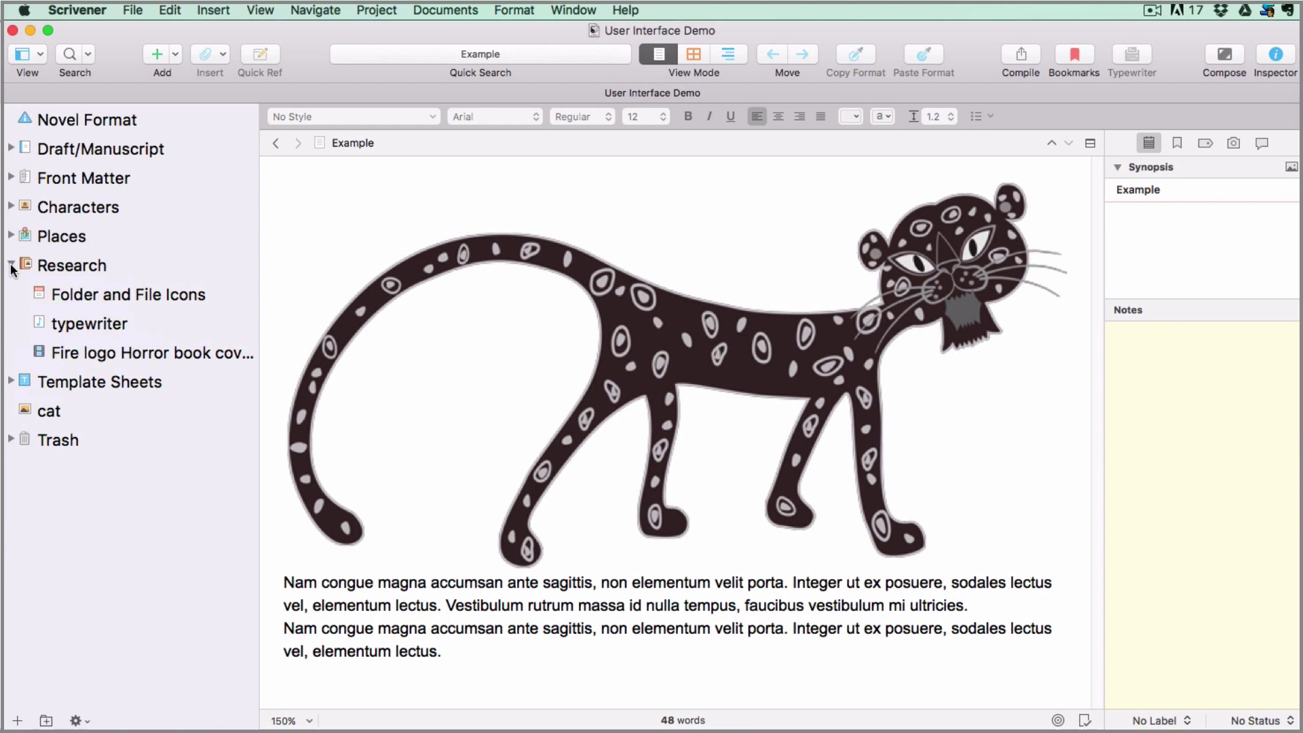
pyautogui.click(81, 292)
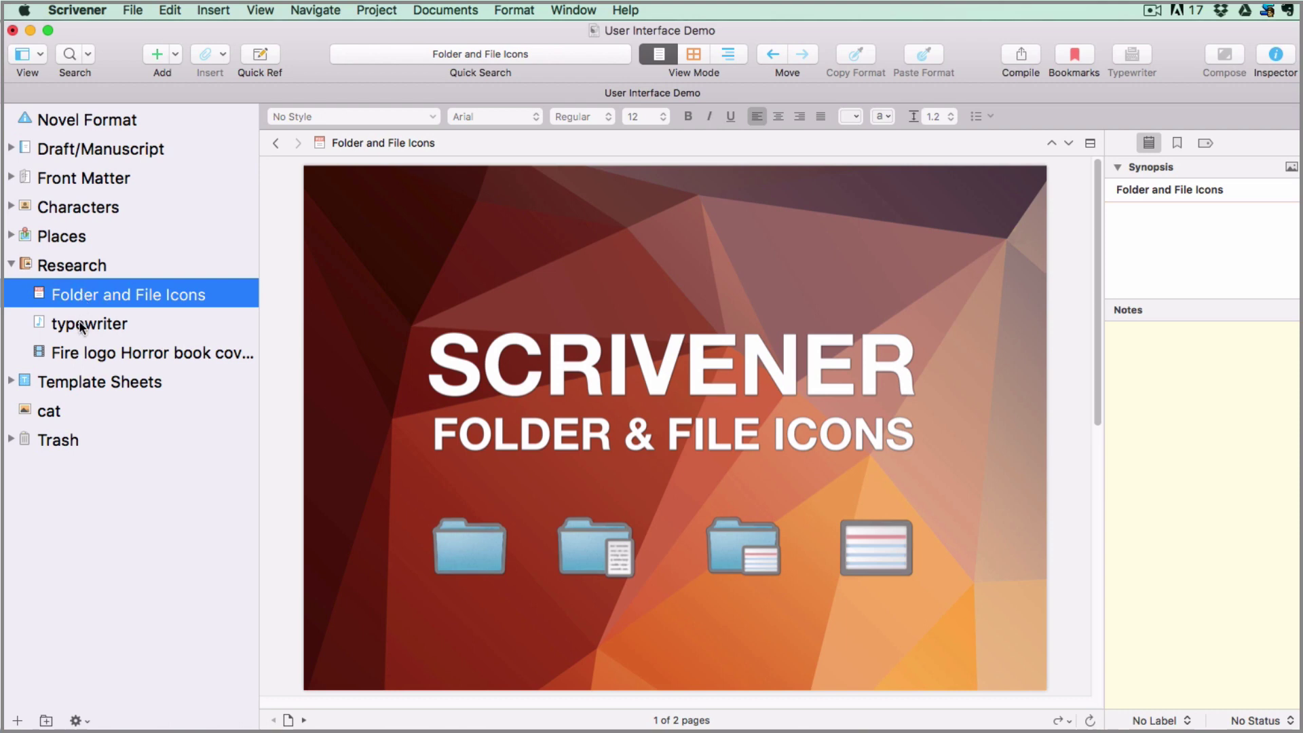
pyautogui.click(79, 322)
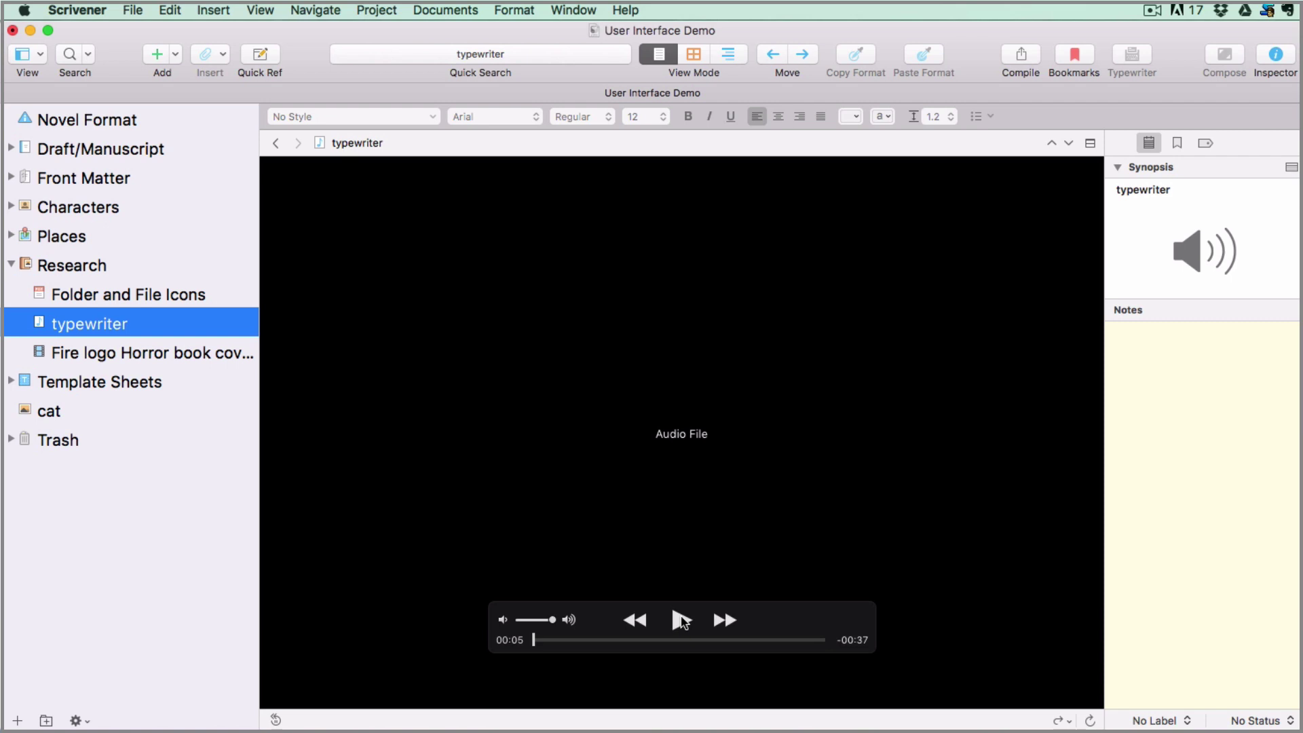
pyautogui.click(681, 620)
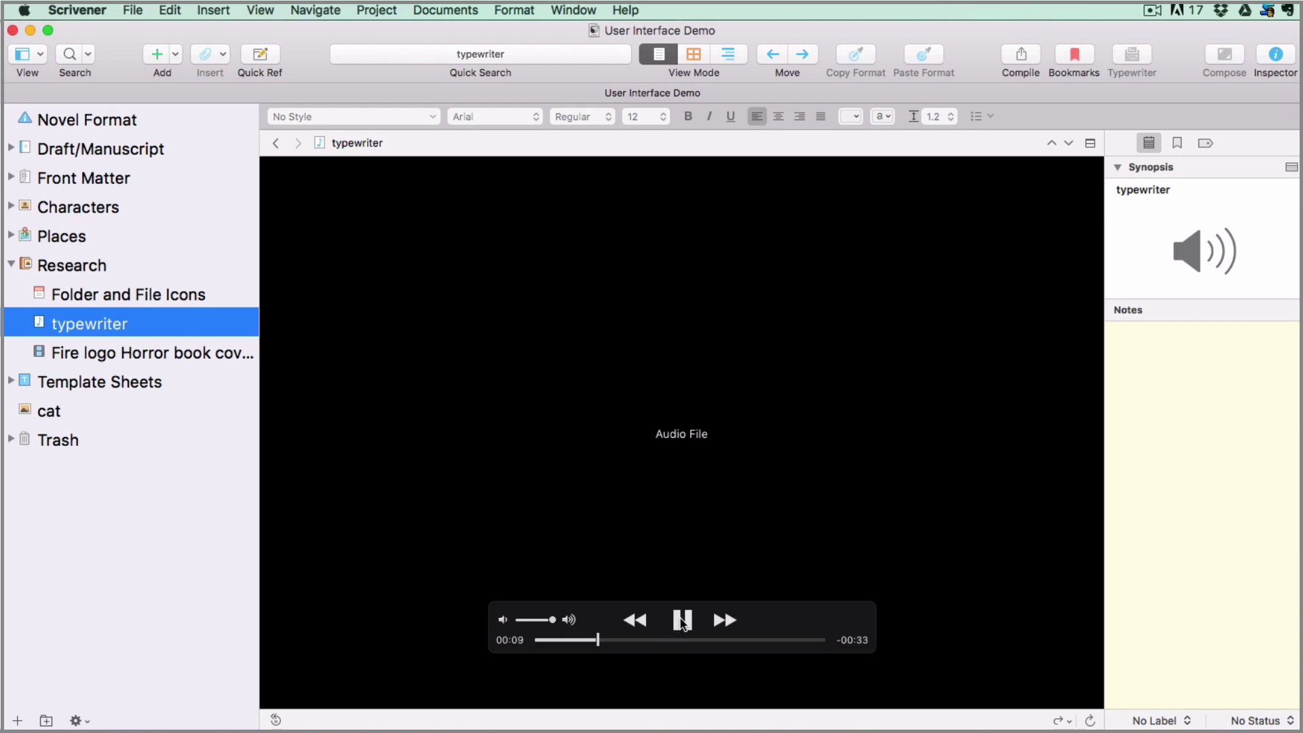
pyautogui.click(682, 620)
# Play the Fire logo Horror book cover video, then collapse the Research folder.
pyautogui.click(112, 355)
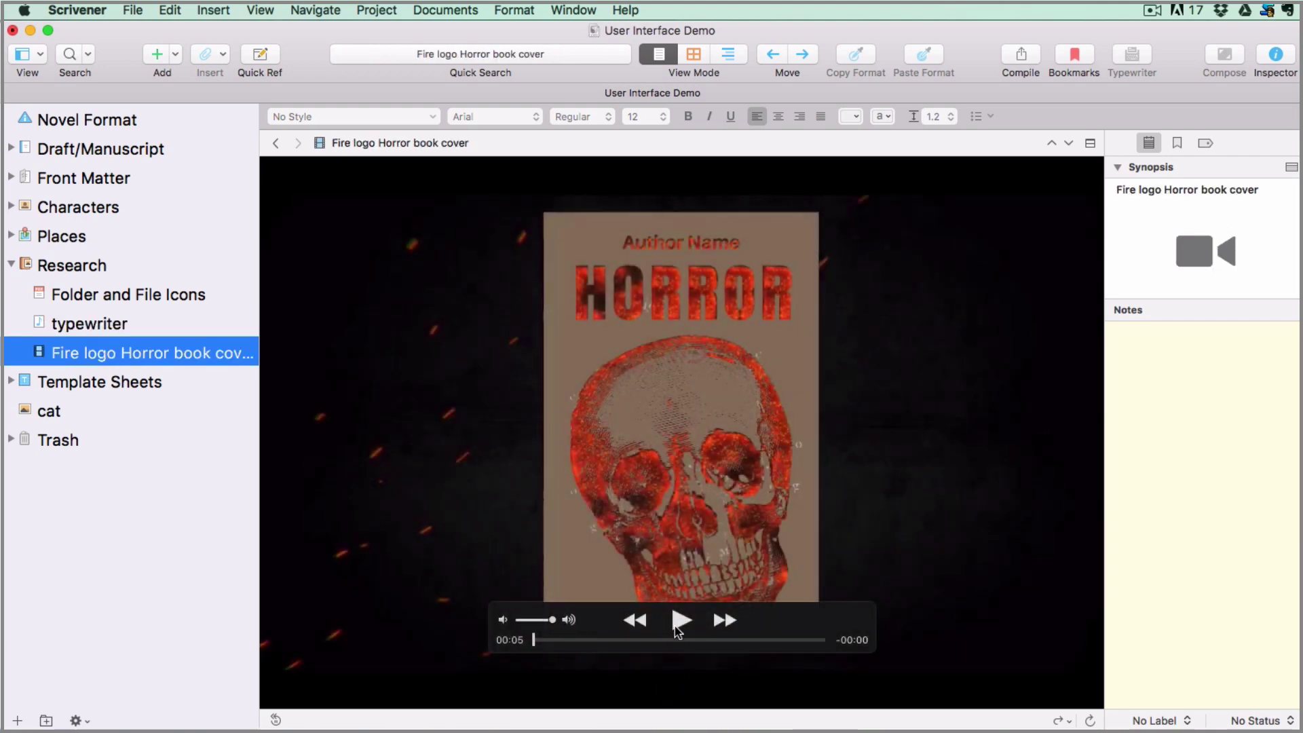
pyautogui.click(678, 620)
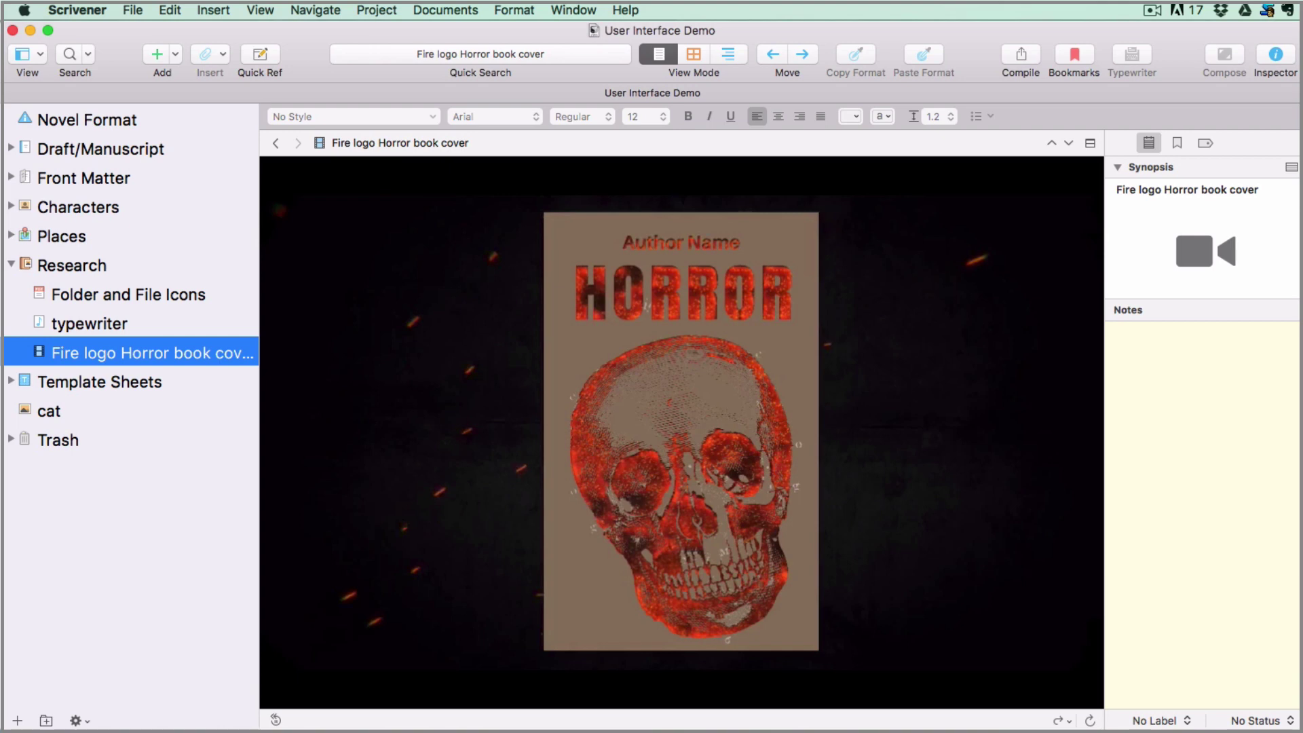
pyautogui.click(11, 265)
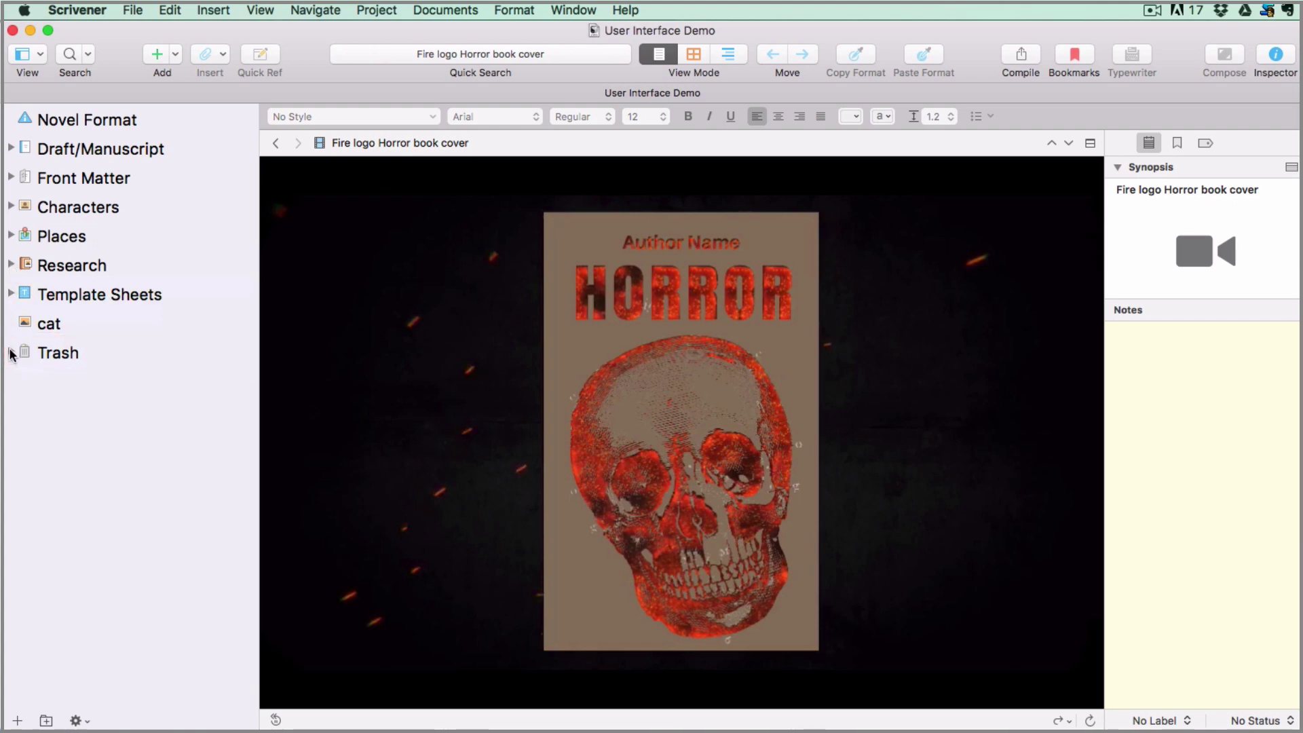
# Empty the Trash through Project > Empty Trash, permanently deleting the blank and Example documents.
pyautogui.click(10, 353)
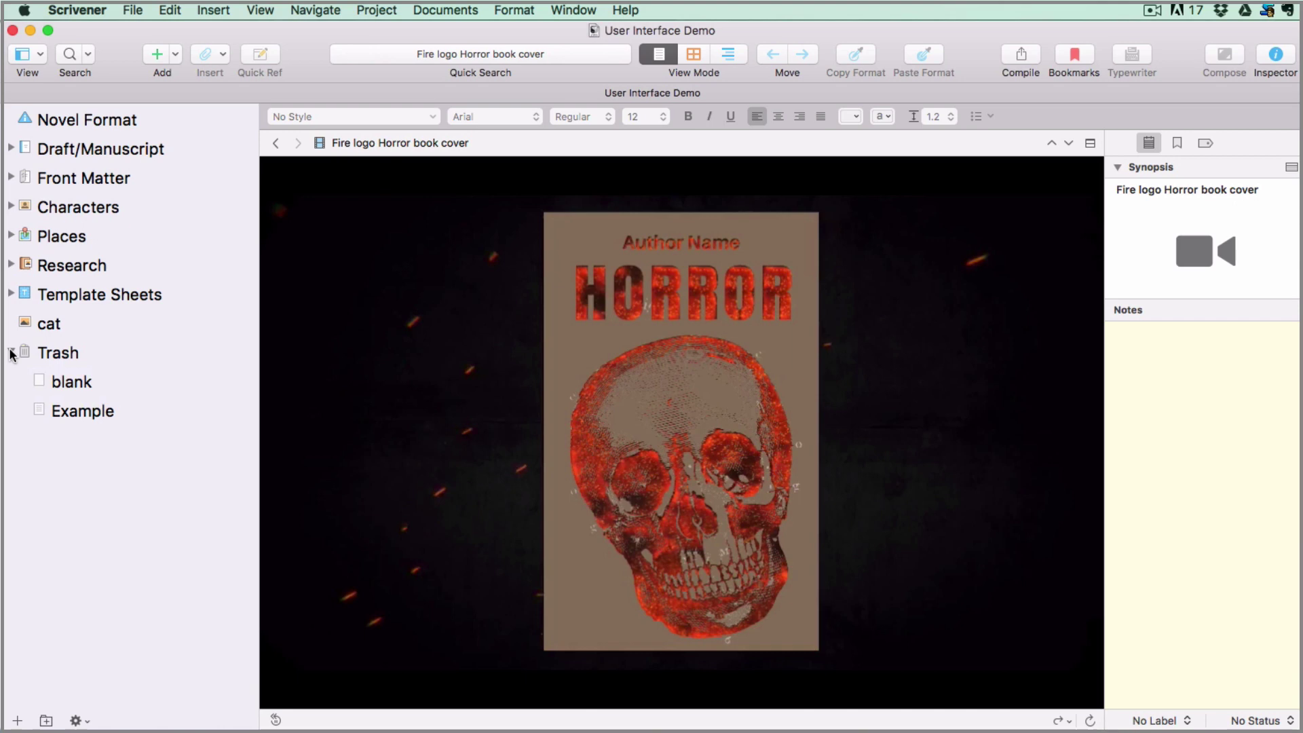
pyautogui.click(57, 353)
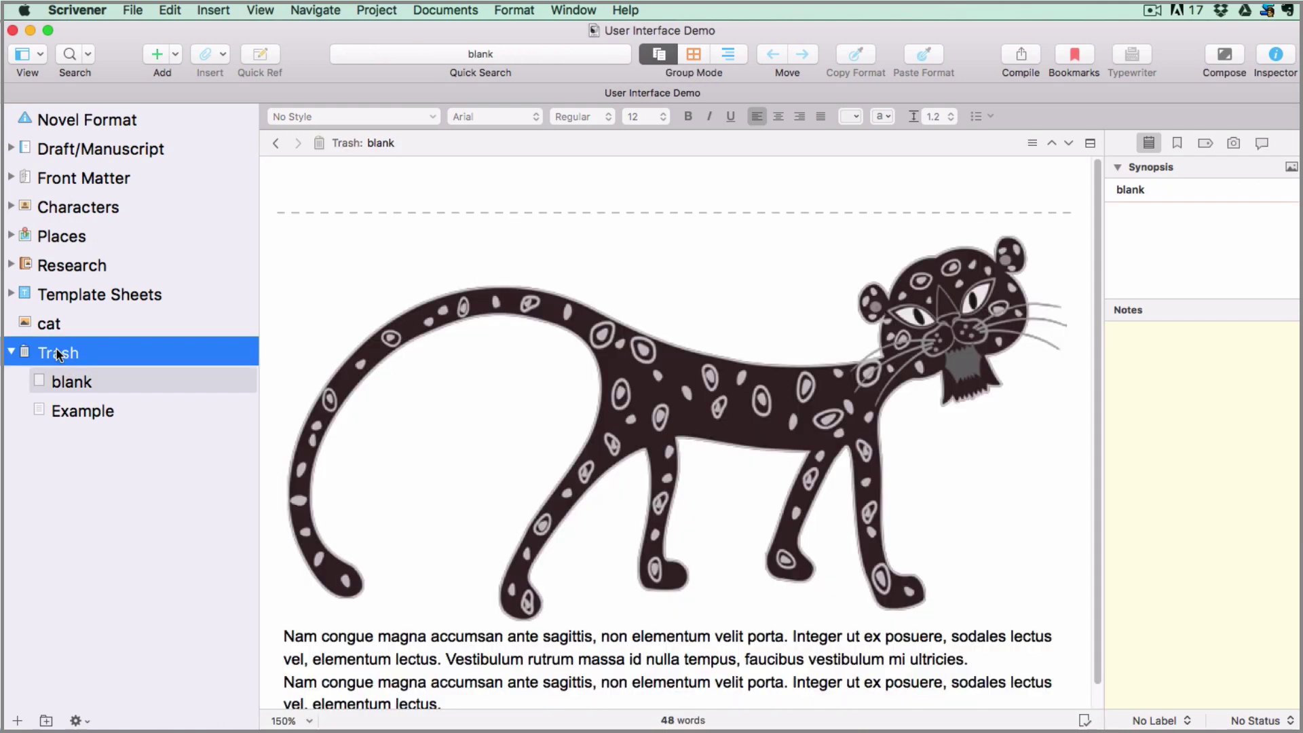
pyautogui.click(362, 12)
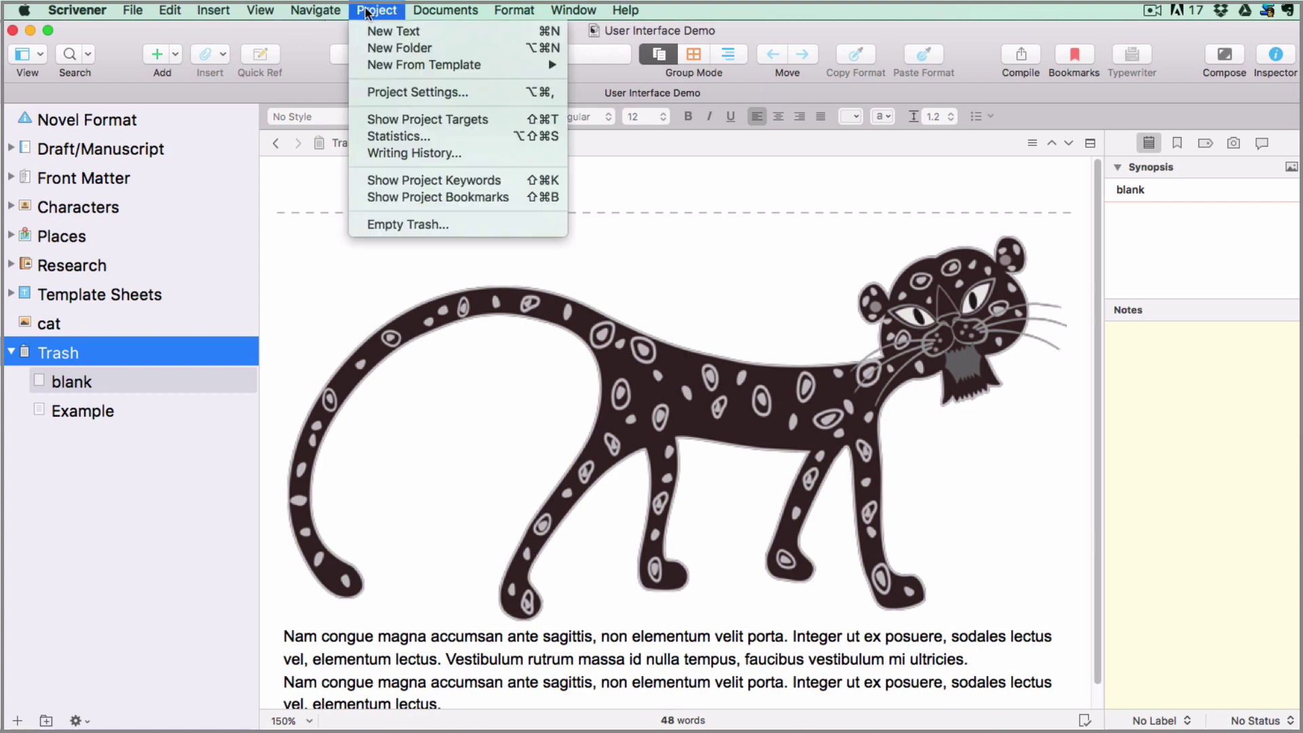
pyautogui.click(382, 225)
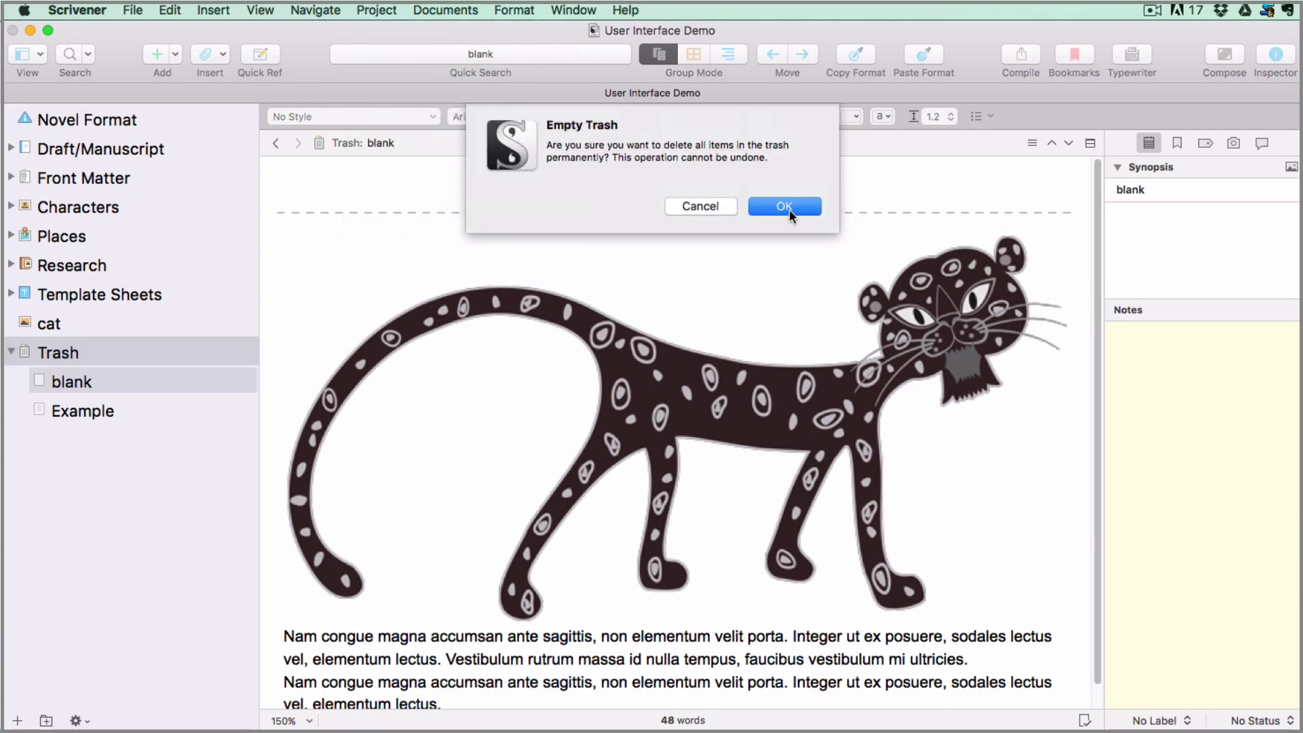
pyautogui.click(792, 210)
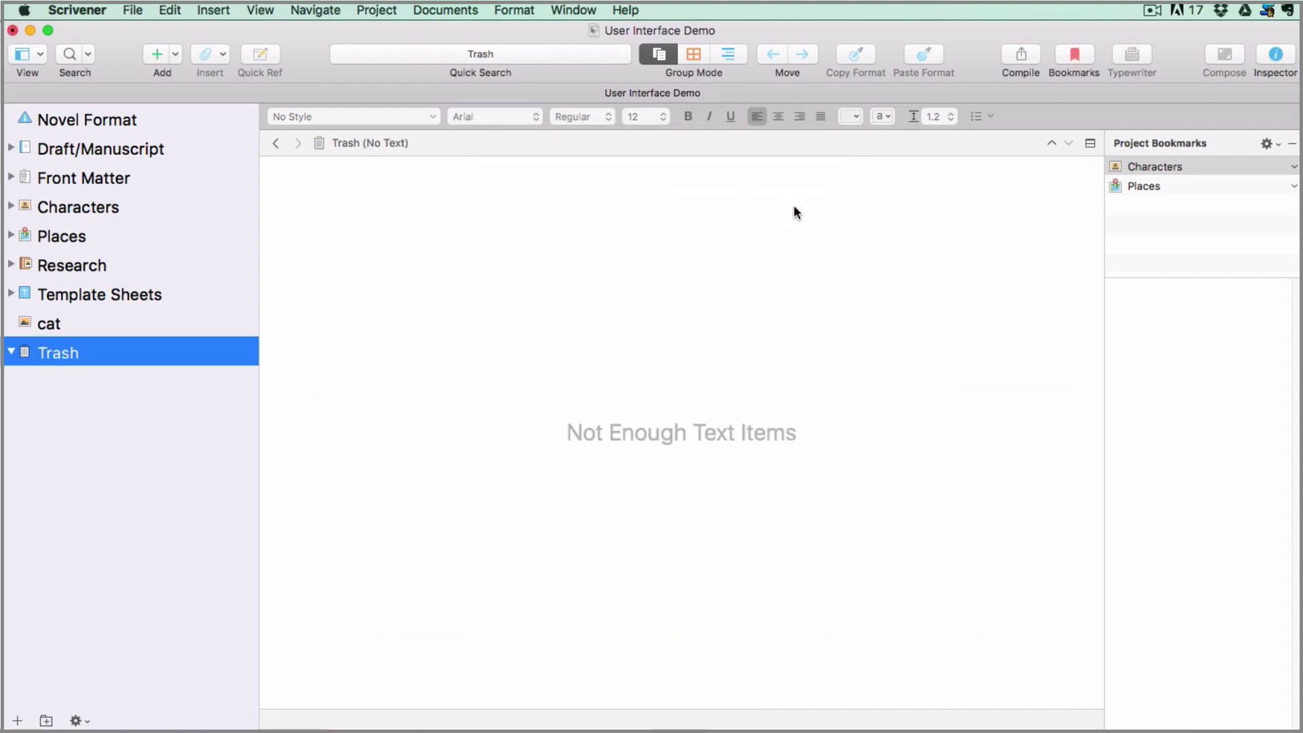
pyautogui.click(76, 403)
# Open Scene One under A Life Changing Event and type 'Edit text' before 'Lorem'.
pyautogui.click(12, 147)
pyautogui.click(24, 177)
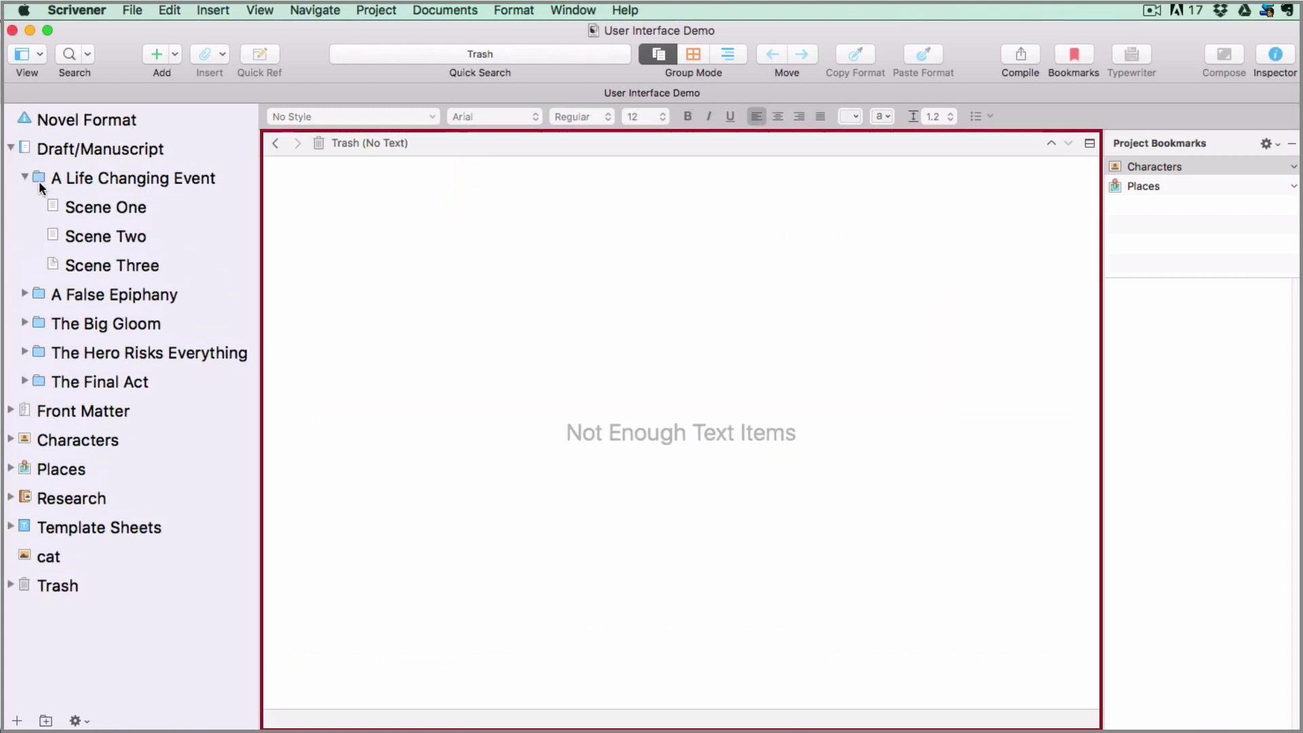
pyautogui.click(100, 209)
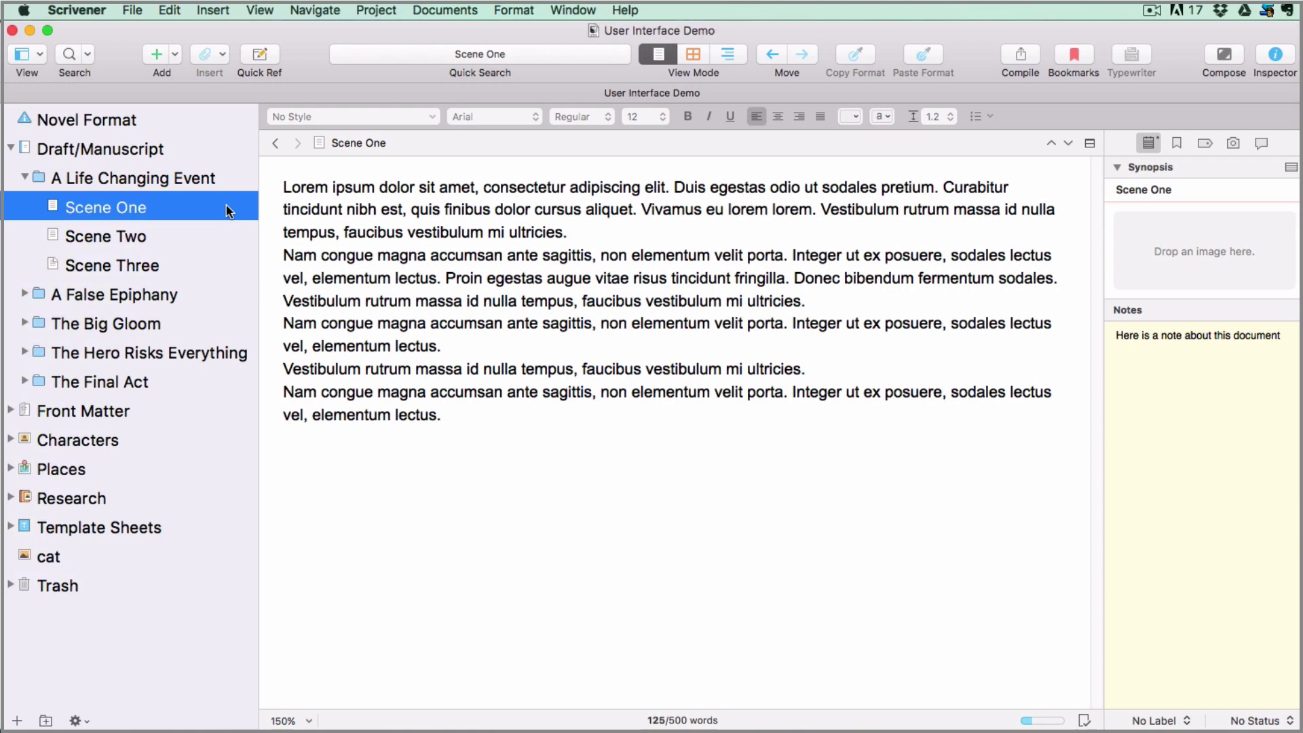
pyautogui.click(284, 188)
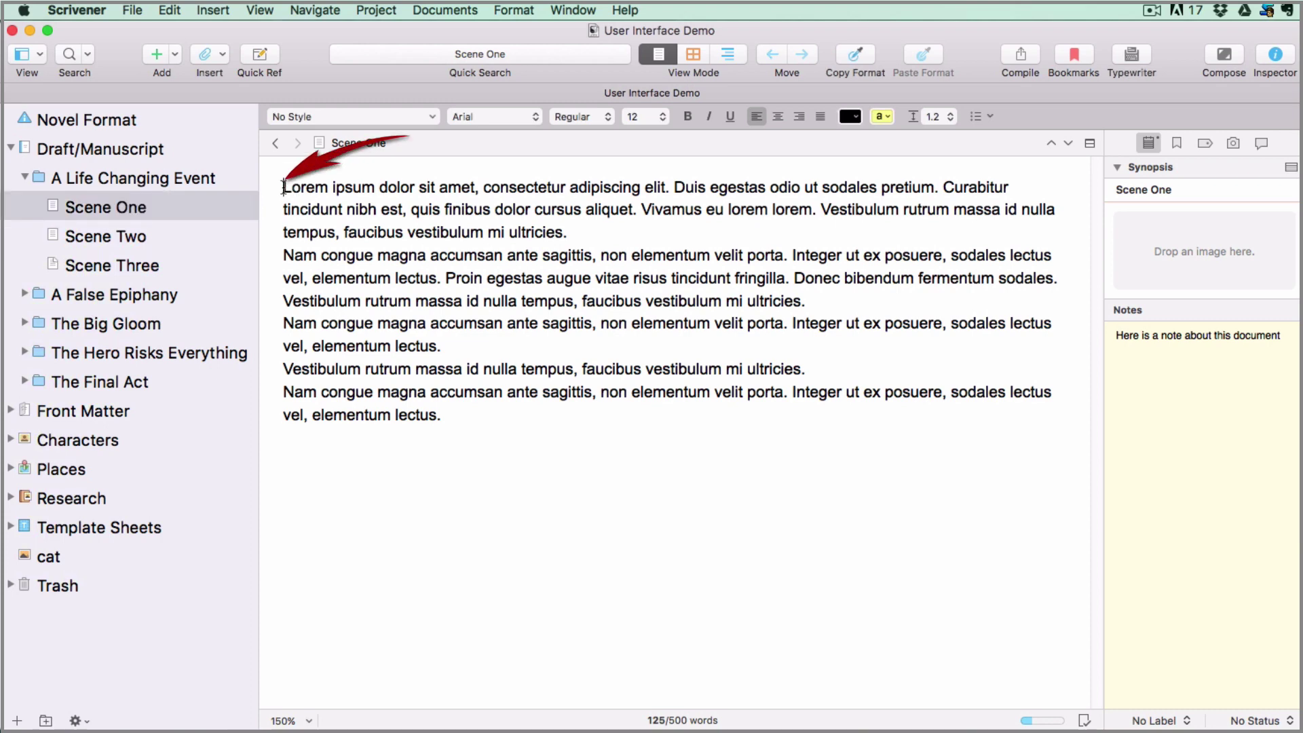
pyautogui.write('Edit te')
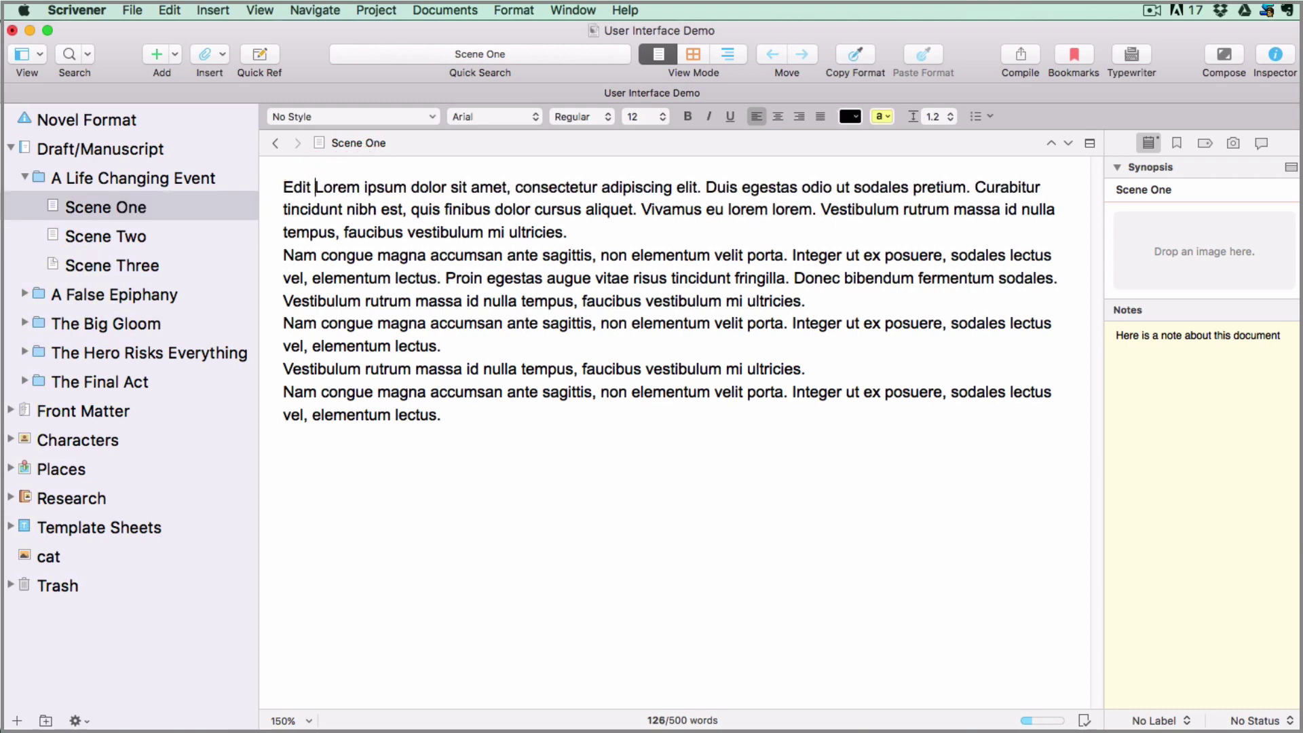
pyautogui.write('xt')
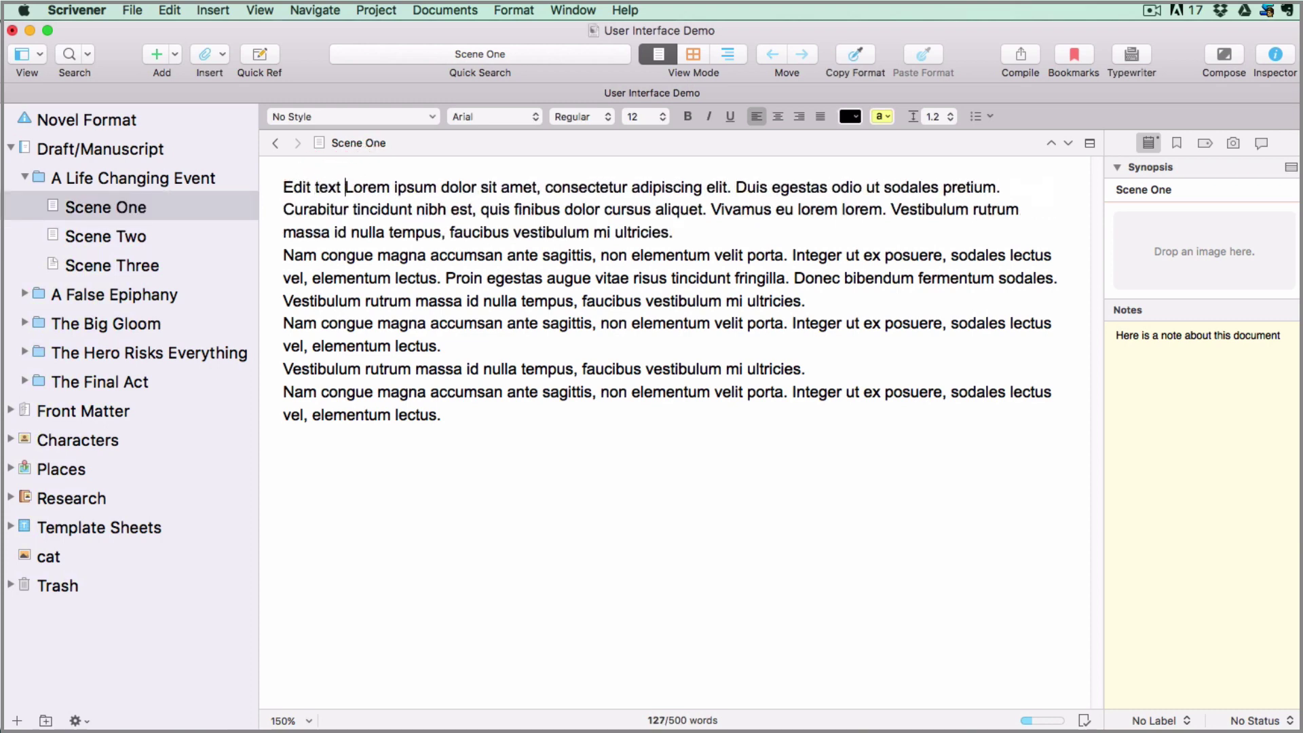
pyautogui.click(198, 203)
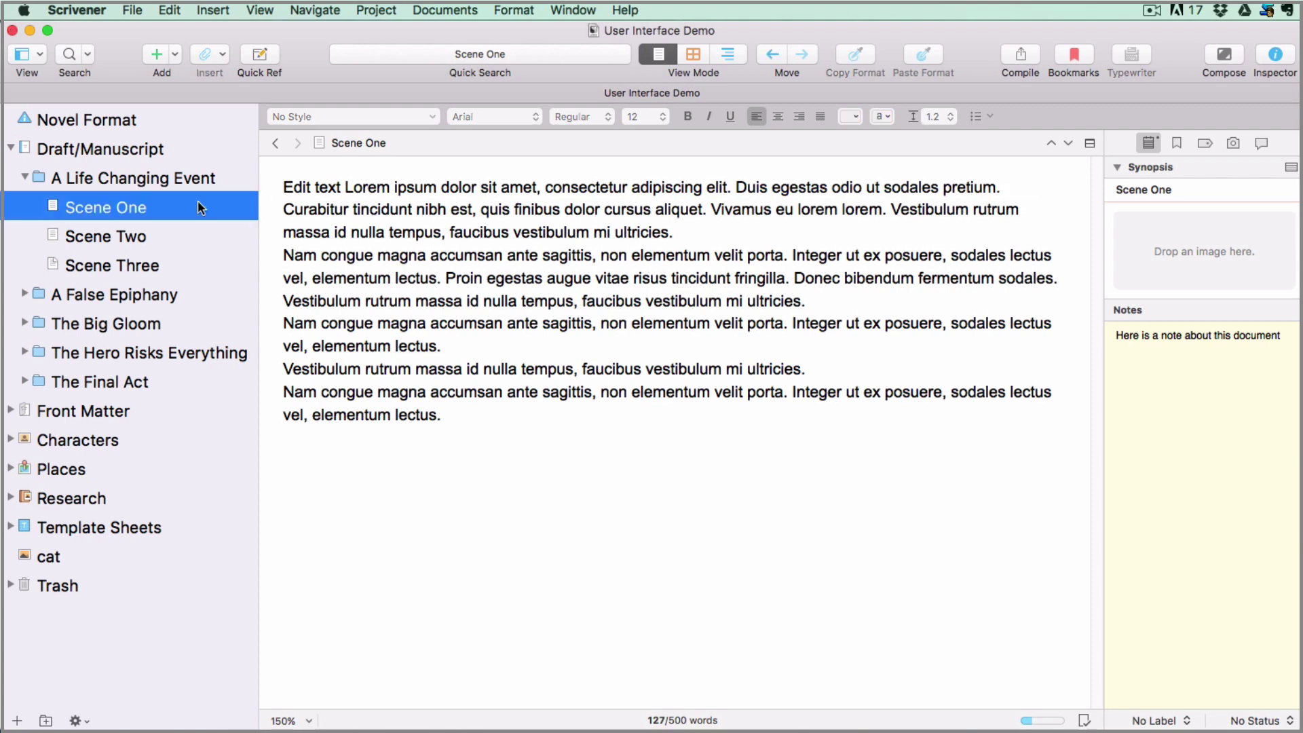
# Select Scenes One to Three, then open the A Life Changing Event folder as one 380-word text.
pyautogui.keyDown('shift'); pyautogui.click(206, 266); pyautogui.keyUp('shift')
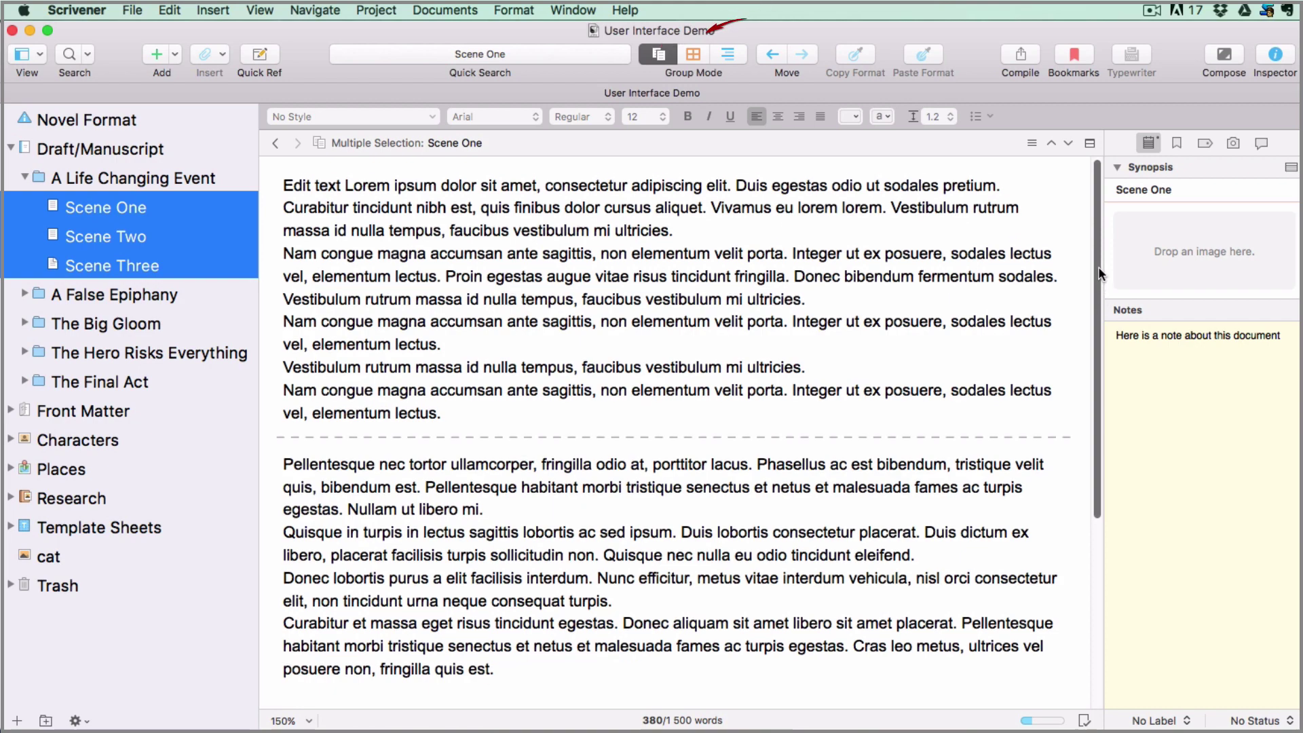
pyautogui.moveTo(1097, 269)
pyautogui.mouseDown()
pyautogui.moveTo(1088, 442)
pyautogui.moveTo(1080, 263)
pyautogui.mouseUp()
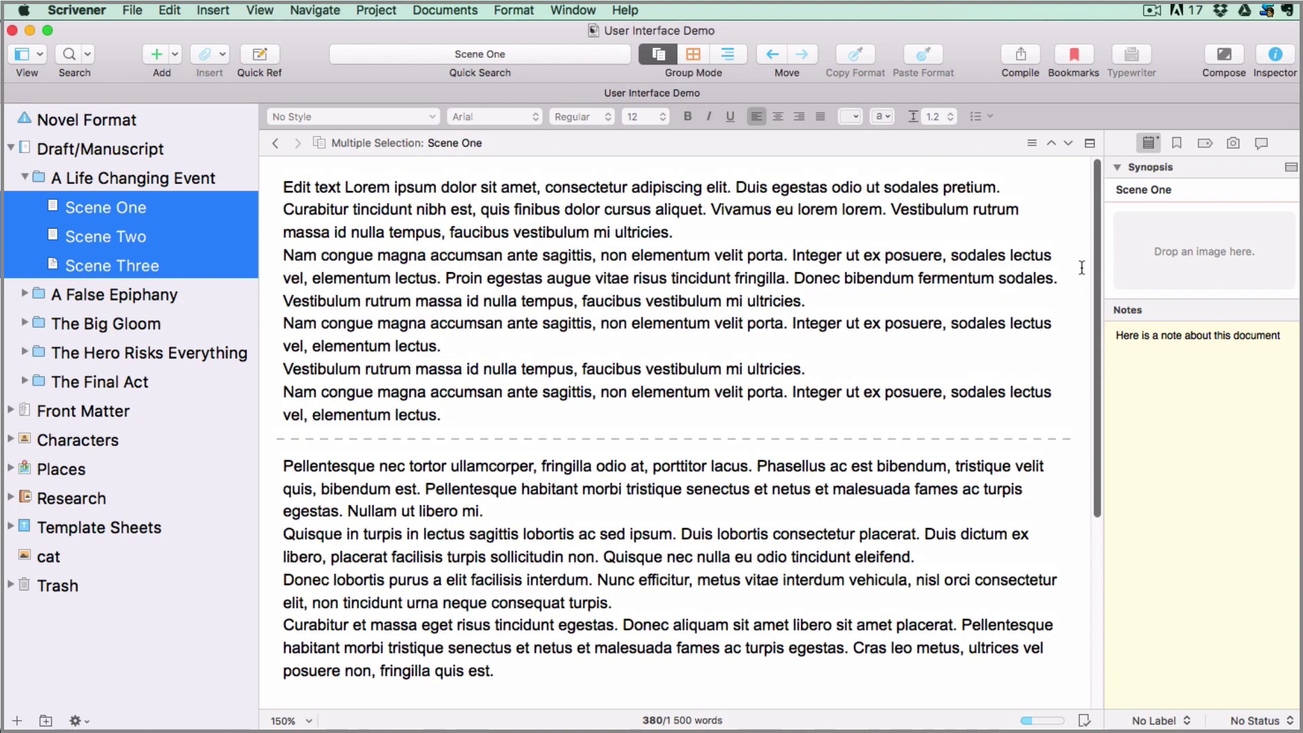
pyautogui.click(109, 176)
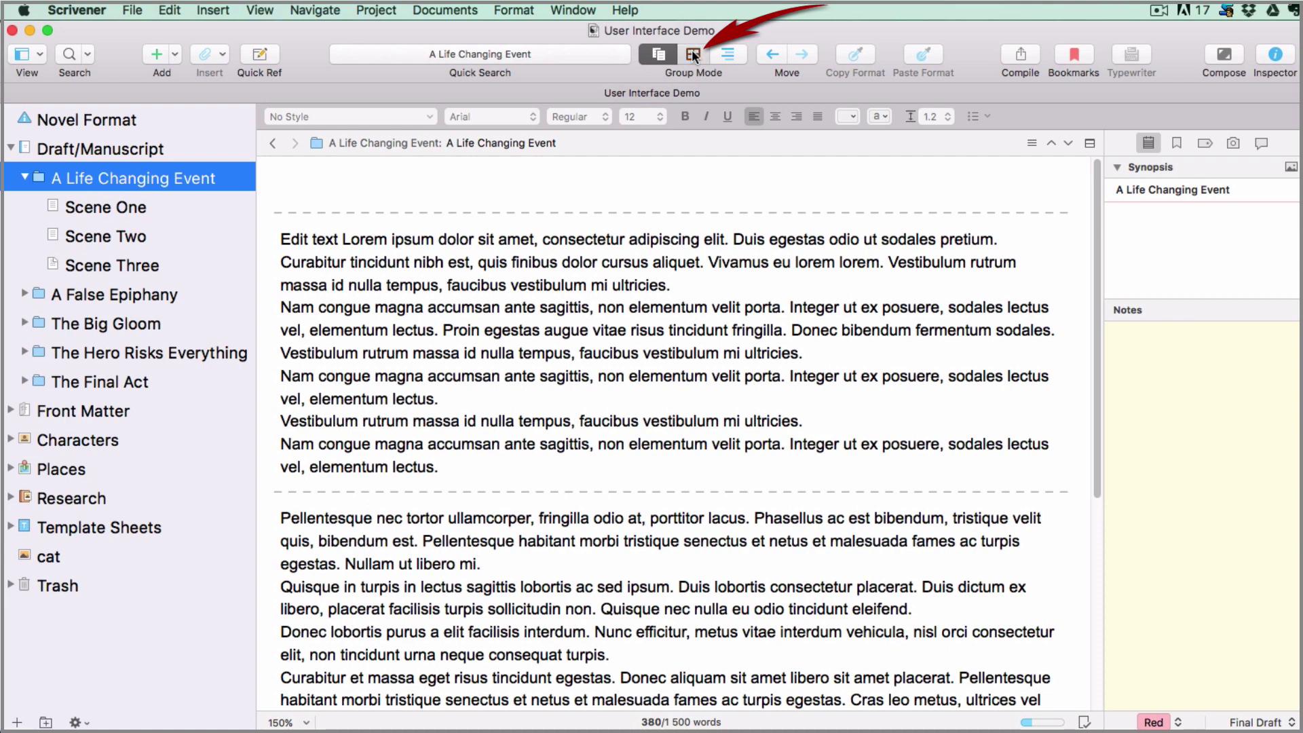
# Switch to Corkboard view and shuffle the cards, ending in order Scene One, Scene Two, Scene Three.
pyautogui.click(692, 55)
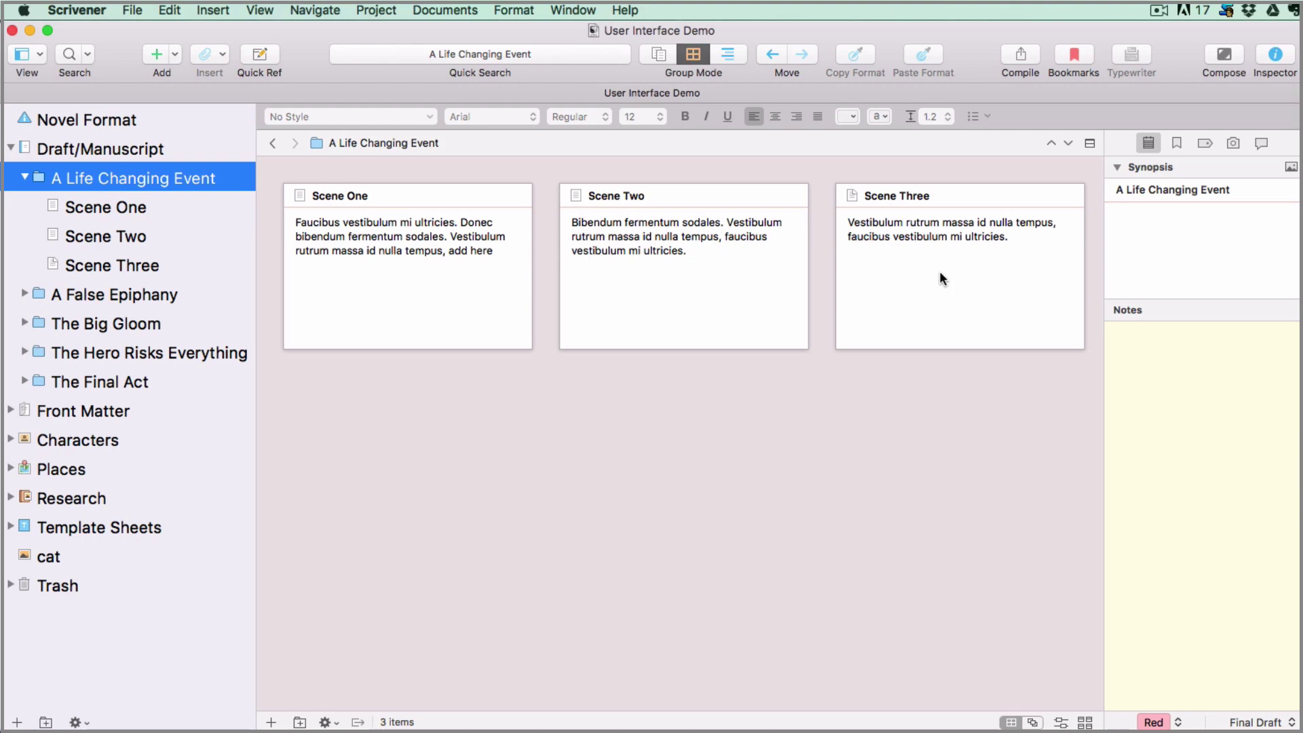
pyautogui.moveTo(940, 271); pyautogui.dragTo(551, 266)
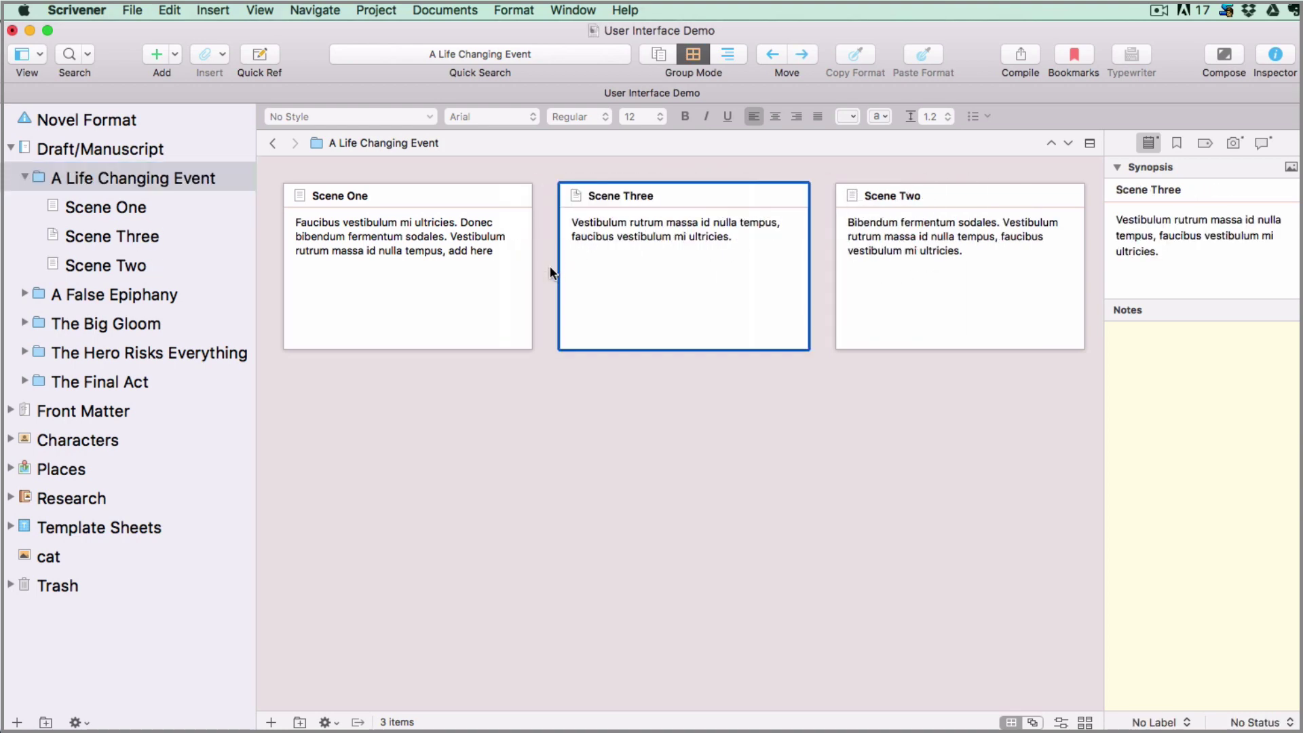
pyautogui.moveTo(361, 296); pyautogui.dragTo(1014, 310)
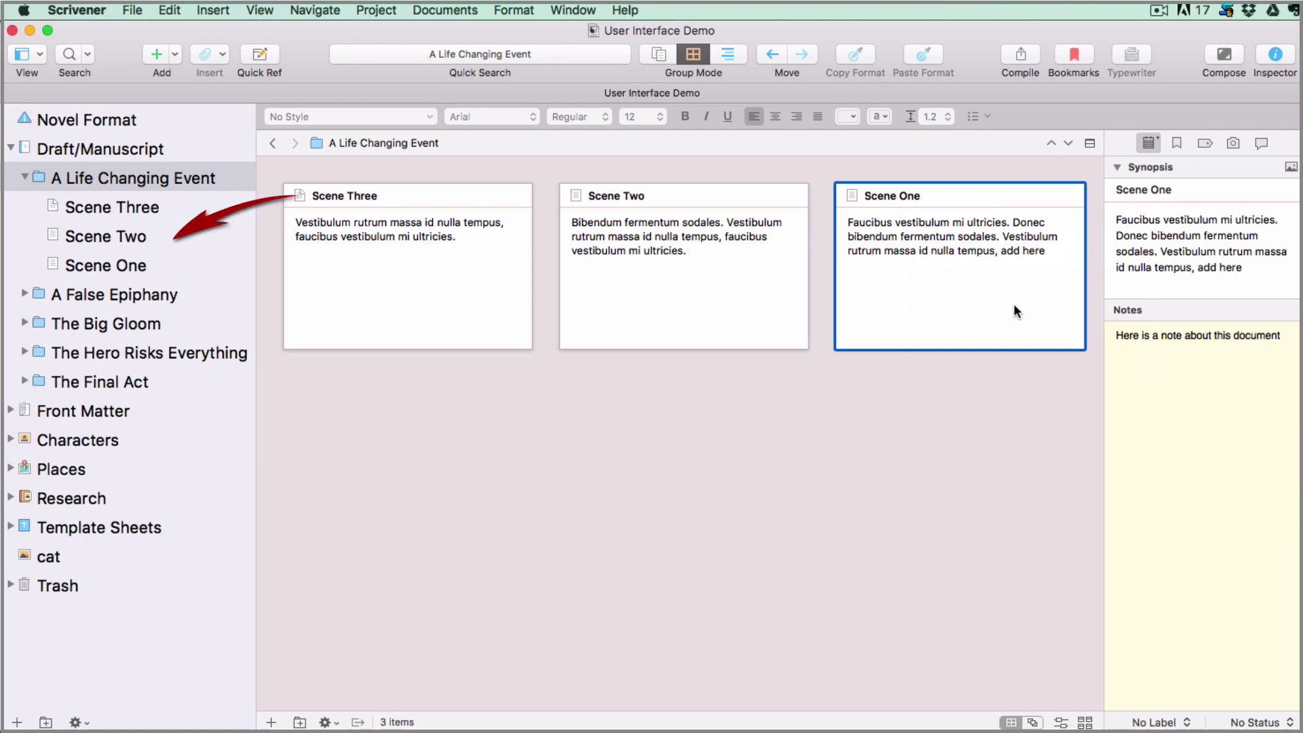
pyautogui.moveTo(975, 288); pyautogui.dragTo(359, 278)
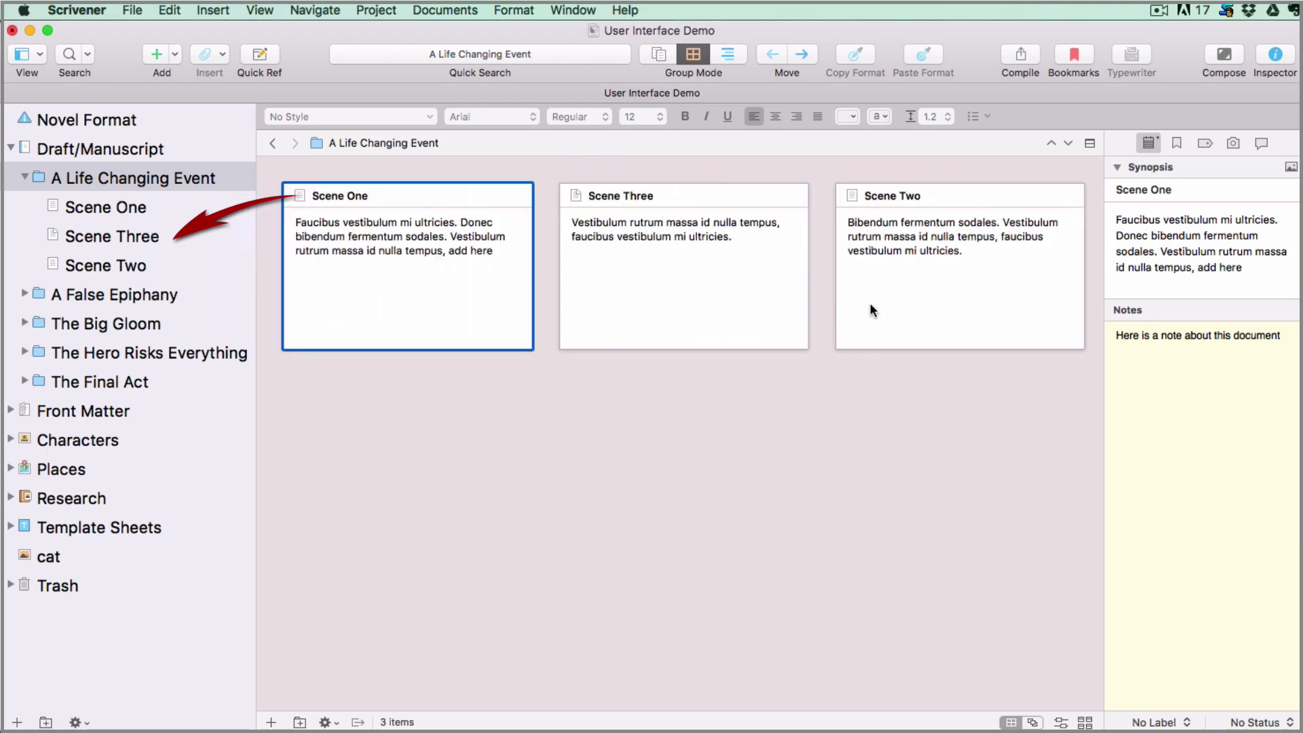
pyautogui.moveTo(907, 302); pyautogui.dragTo(548, 285)
pyautogui.click(913, 301)
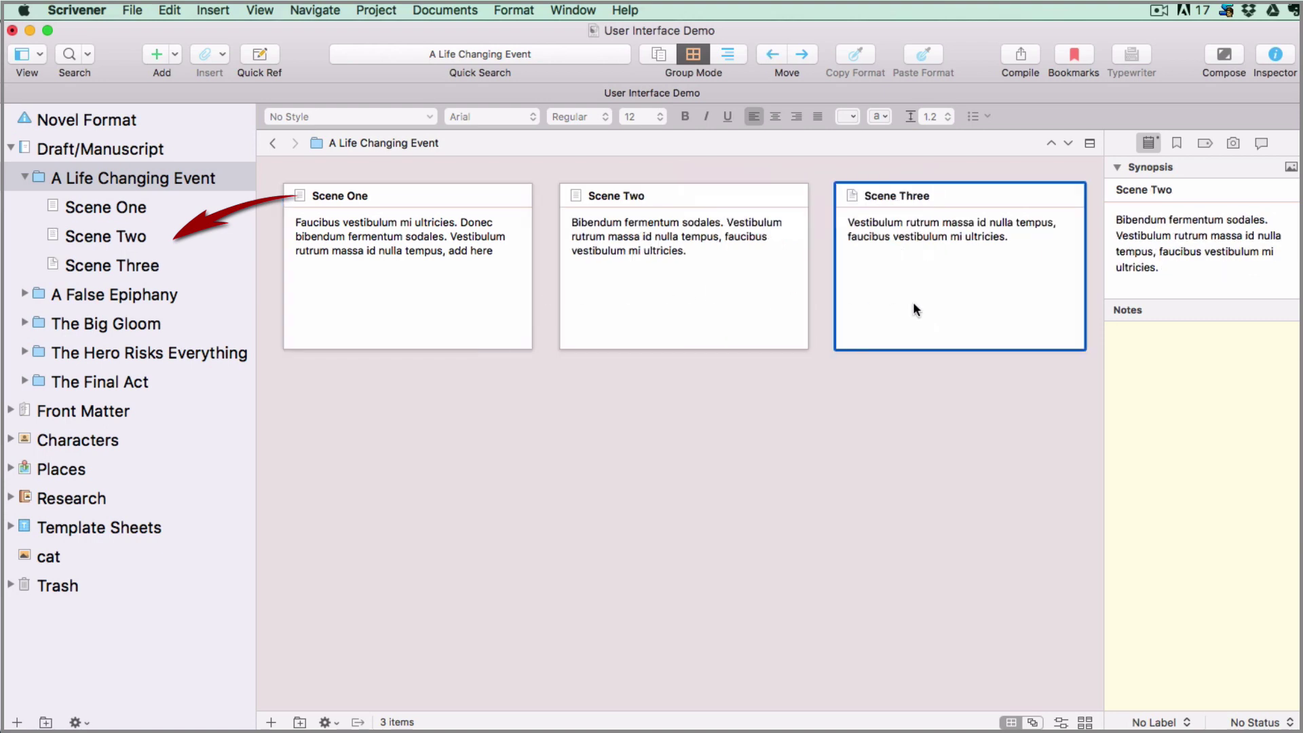
pyautogui.click(929, 422)
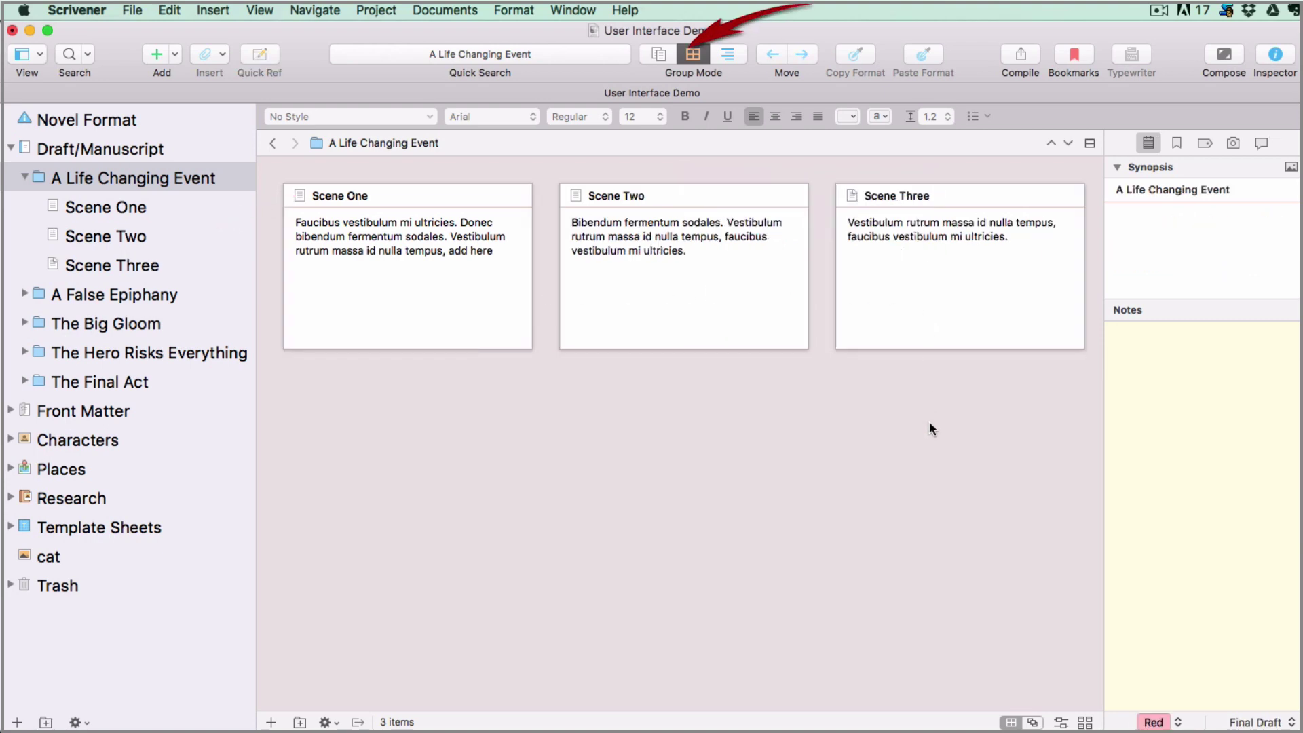
# Switch Group Mode to Outliner and select Draft/Manuscript to outline all chapters and scenes.
pyautogui.click(658, 53)
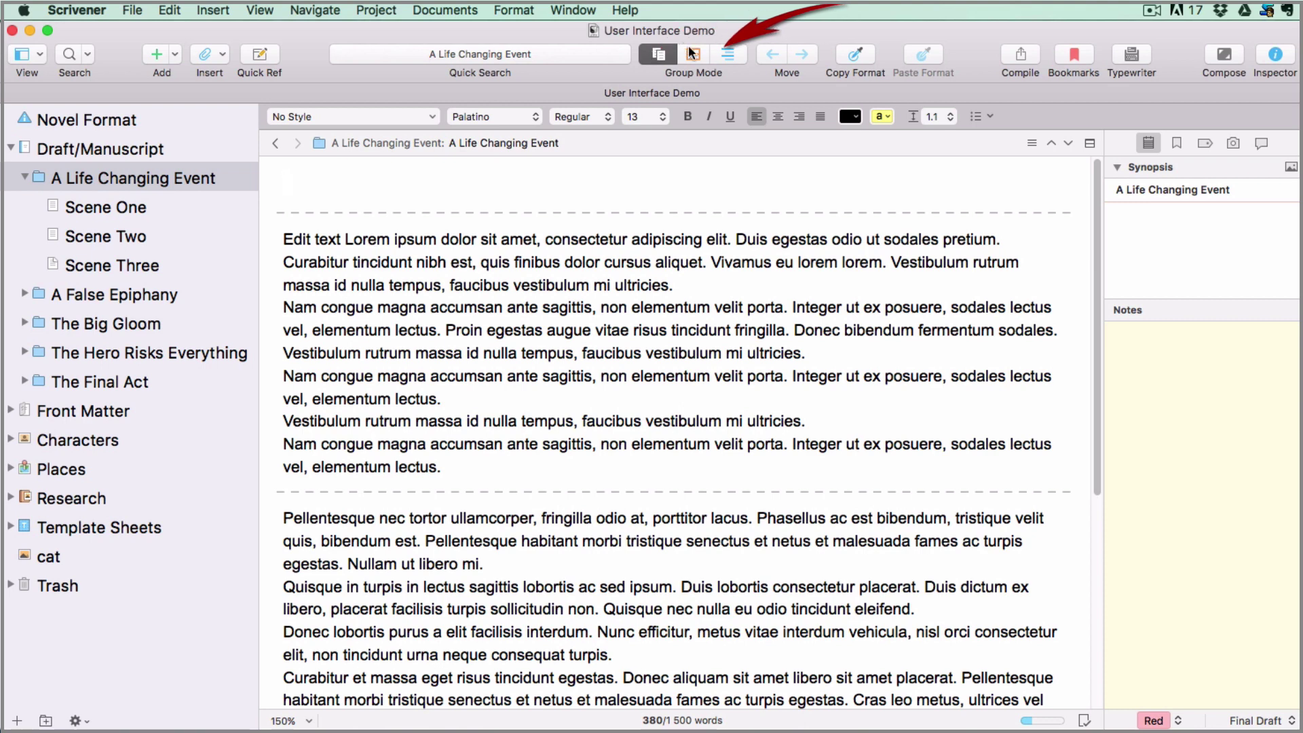
pyautogui.click(729, 53)
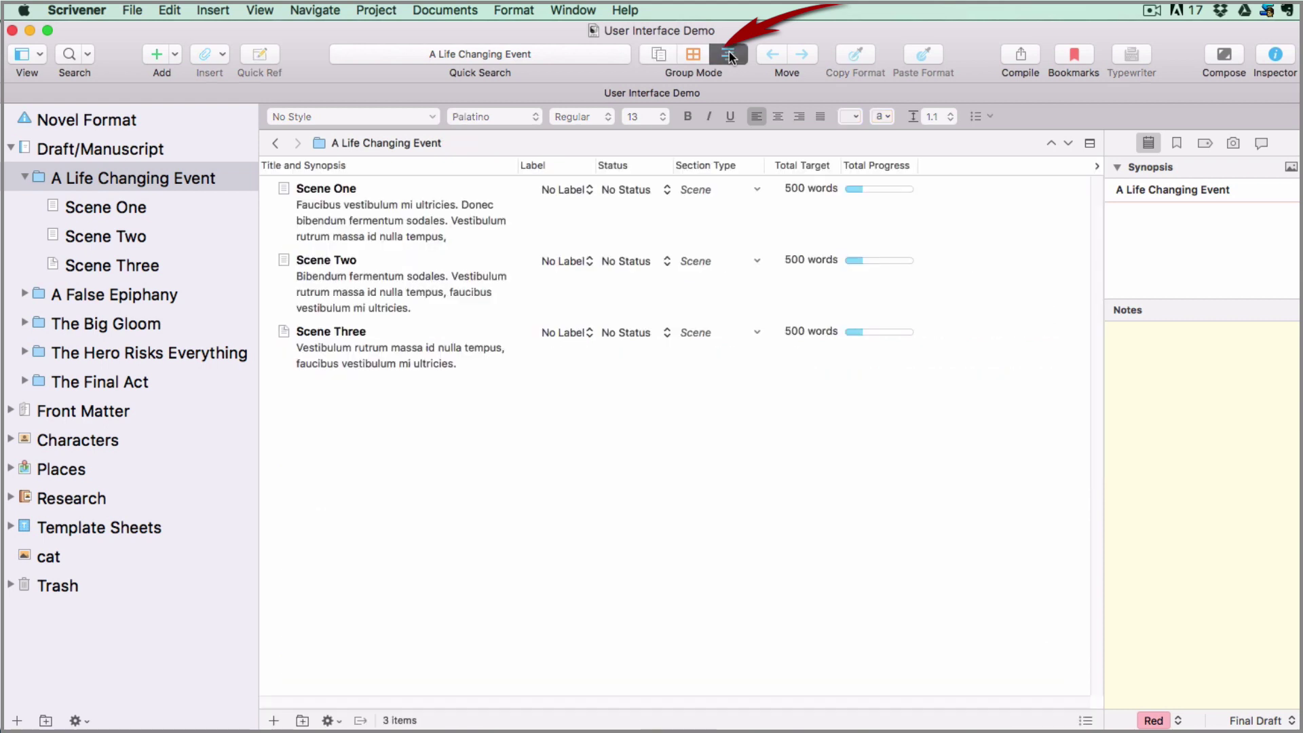
pyautogui.click(137, 150)
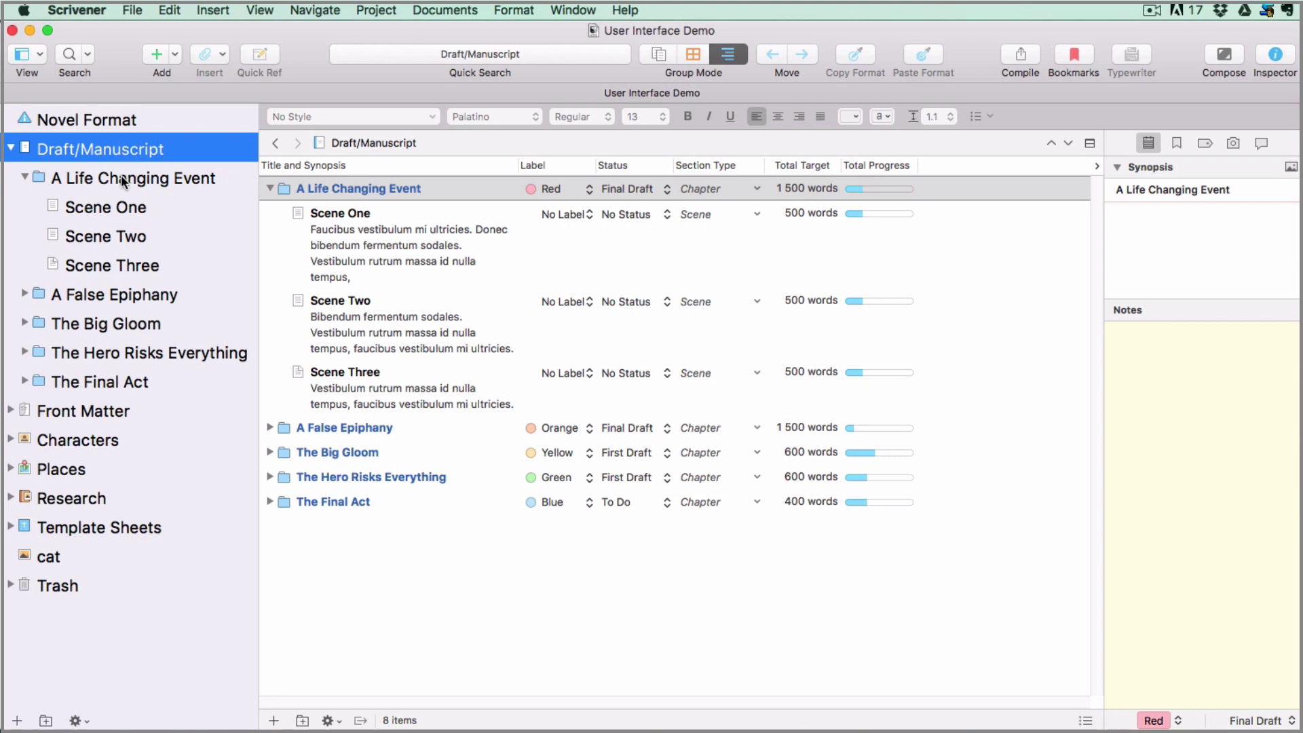
# Select A Life Changing Event and switch Group Mode back to Scrivenings.
pyautogui.click(124, 179)
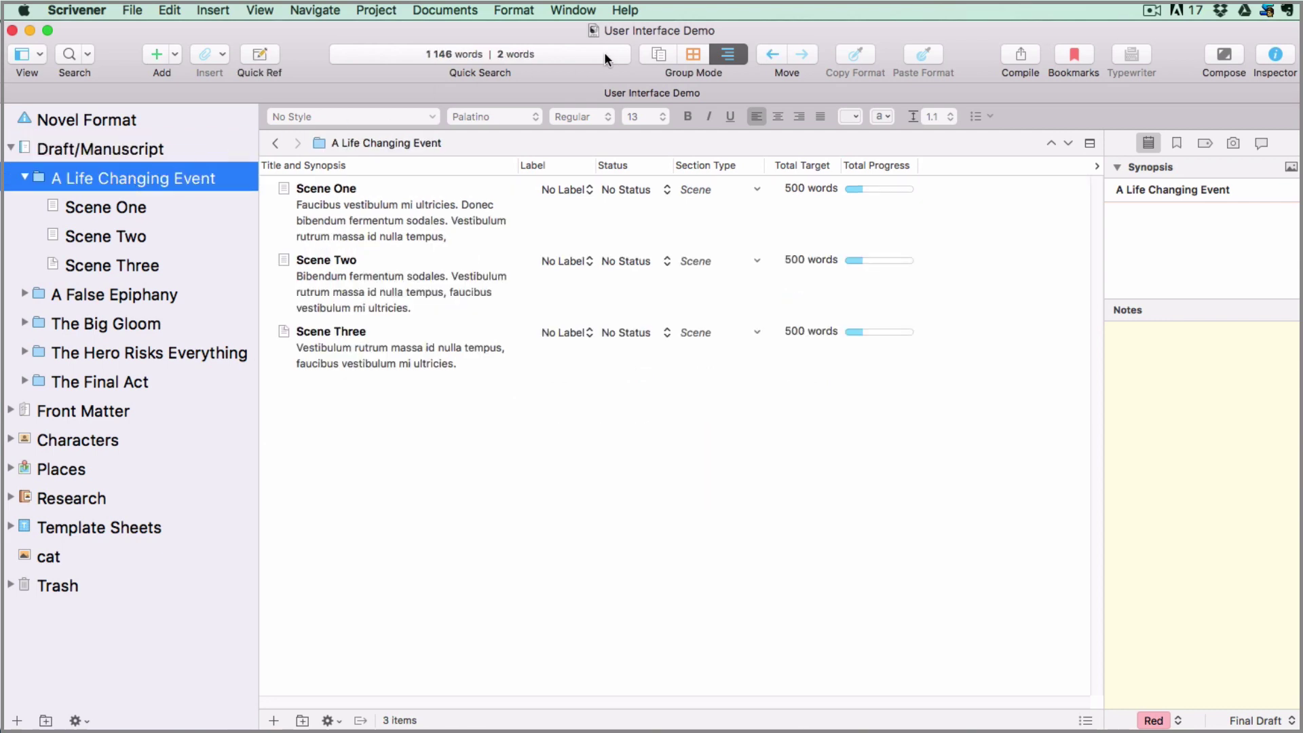
pyautogui.click(658, 54)
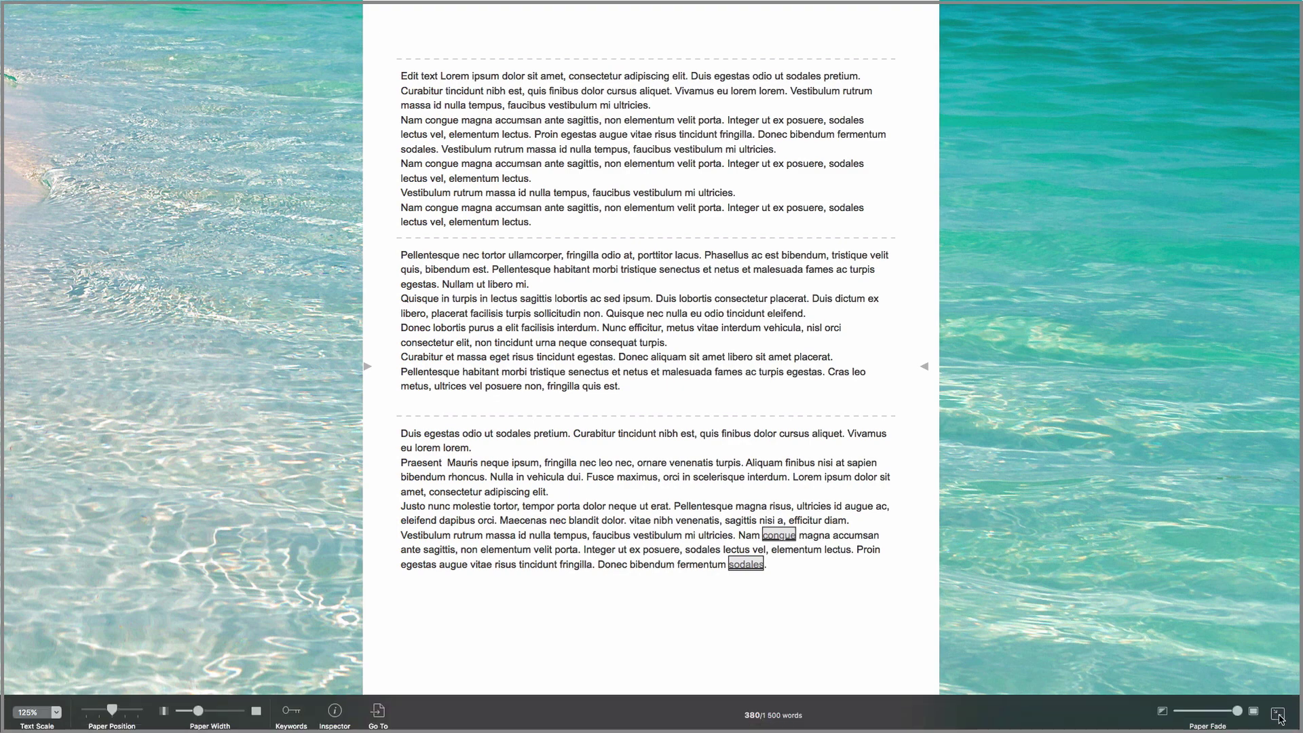
# Leave full-screen composition and return to the project window with Scene One open.
pyautogui.click(1278, 718)
pyautogui.click(1279, 715)
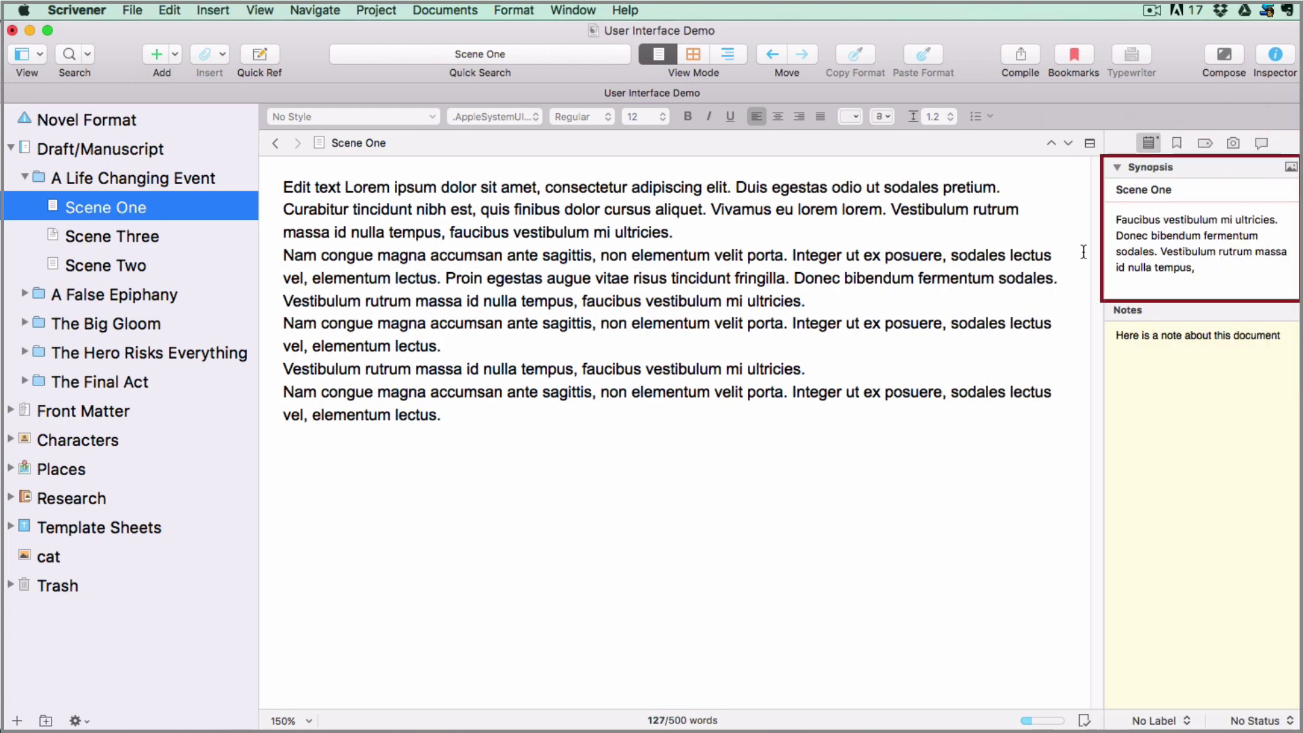
pyautogui.click(1199, 267)
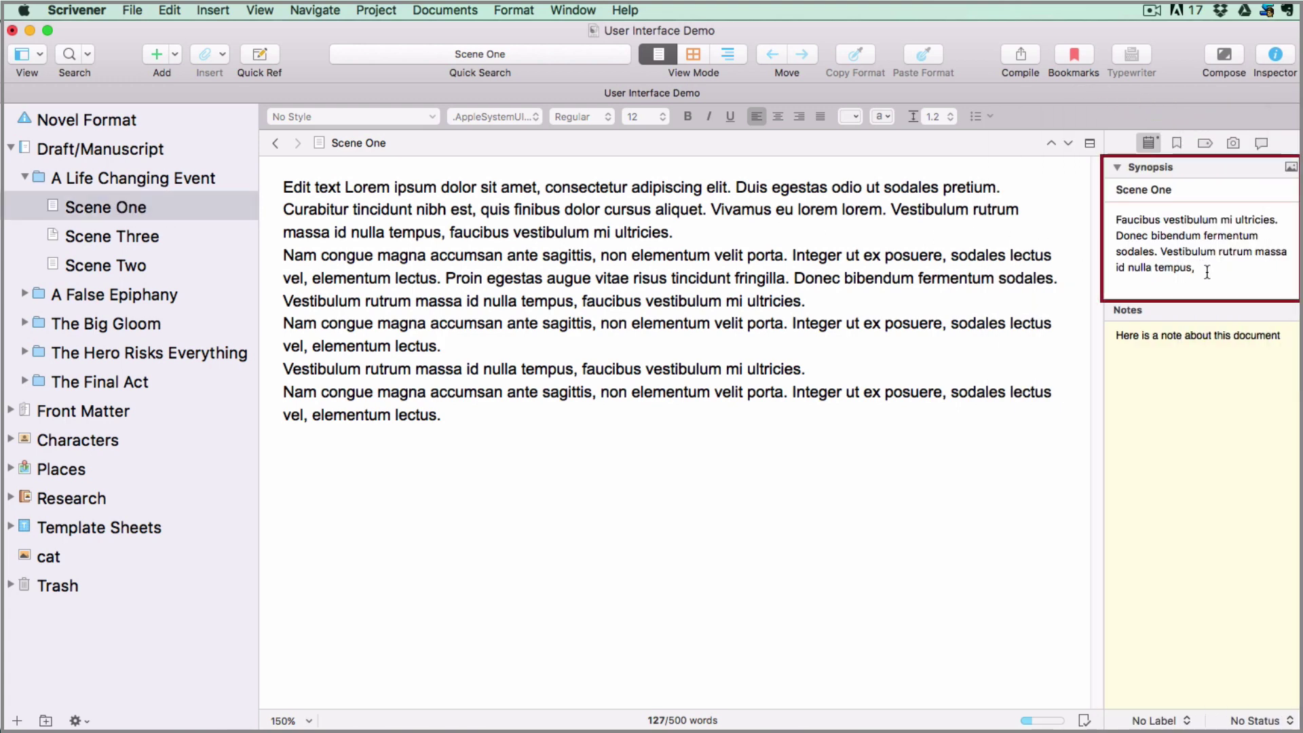
pyautogui.write('add here')
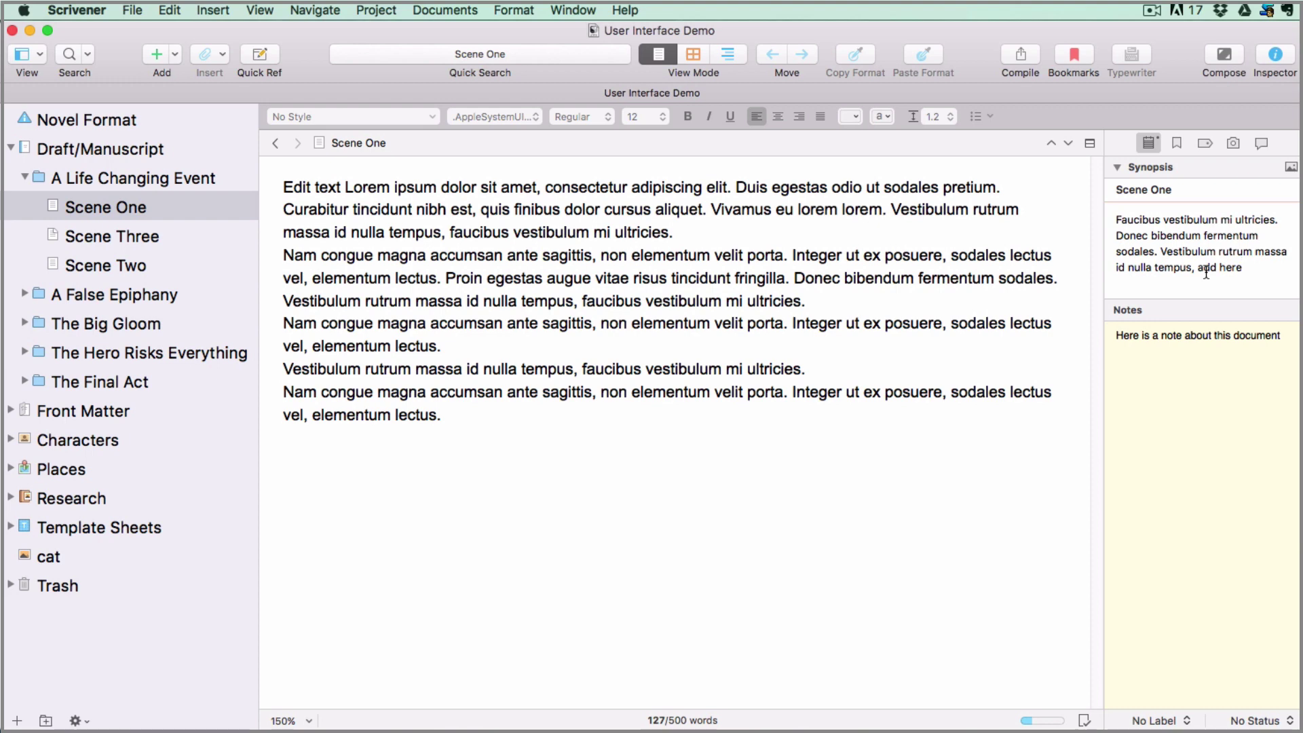
pyautogui.click(1292, 168)
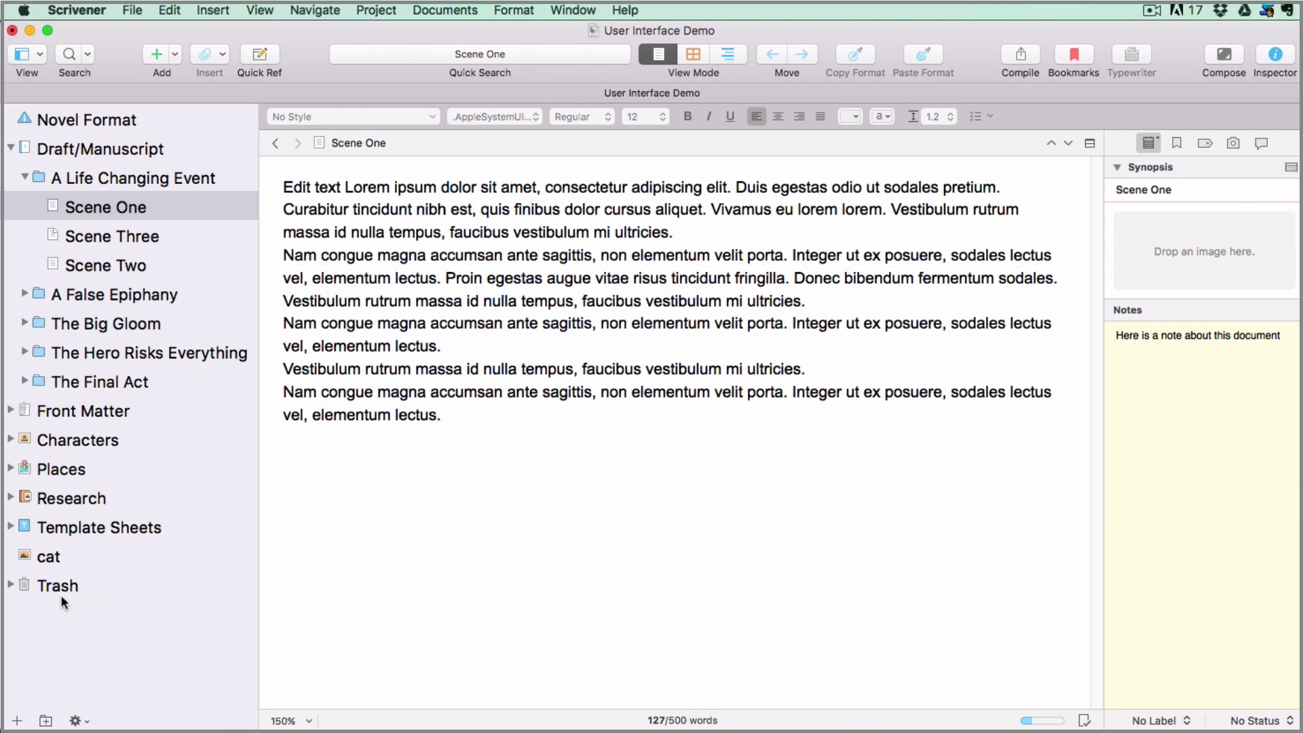
pyautogui.moveTo(32, 551); pyautogui.dragTo(1176, 230)
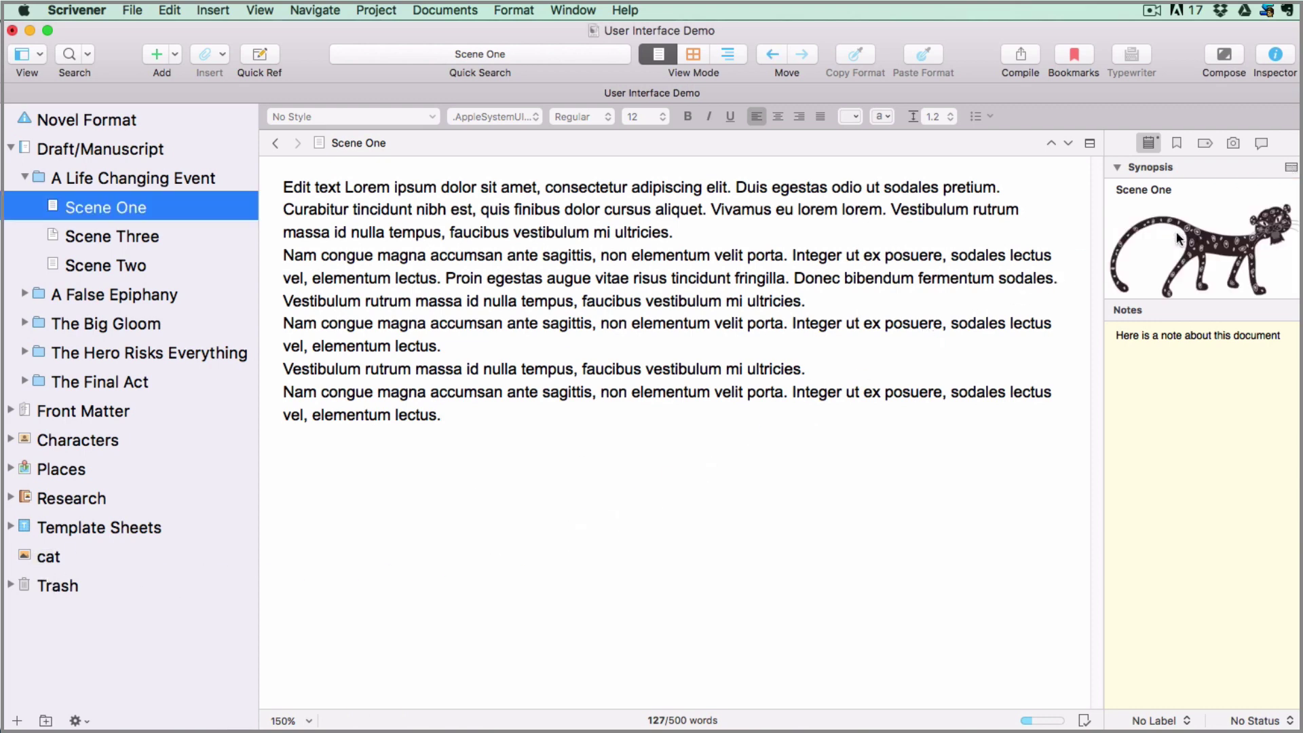
# Select the A Life Changing Event chapter and view its three scenes in Outliner mode.
pyautogui.click(91, 176)
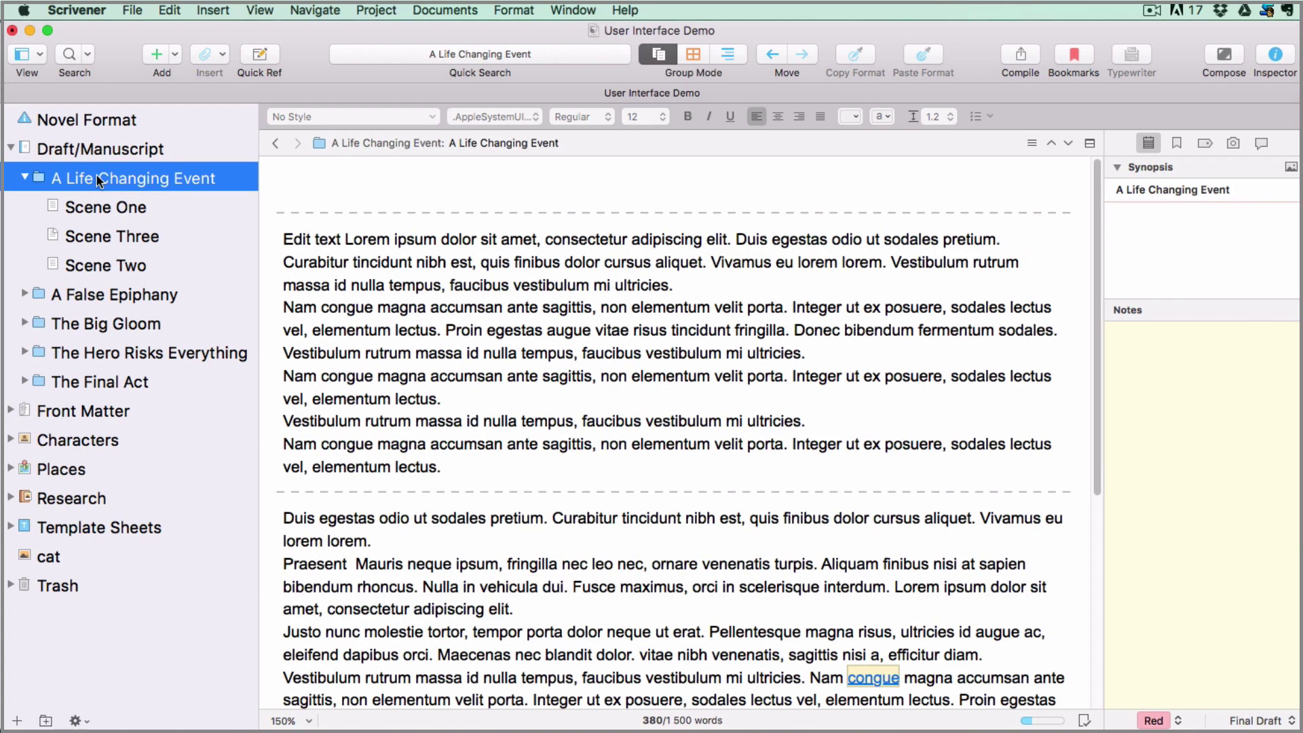
pyautogui.click(692, 53)
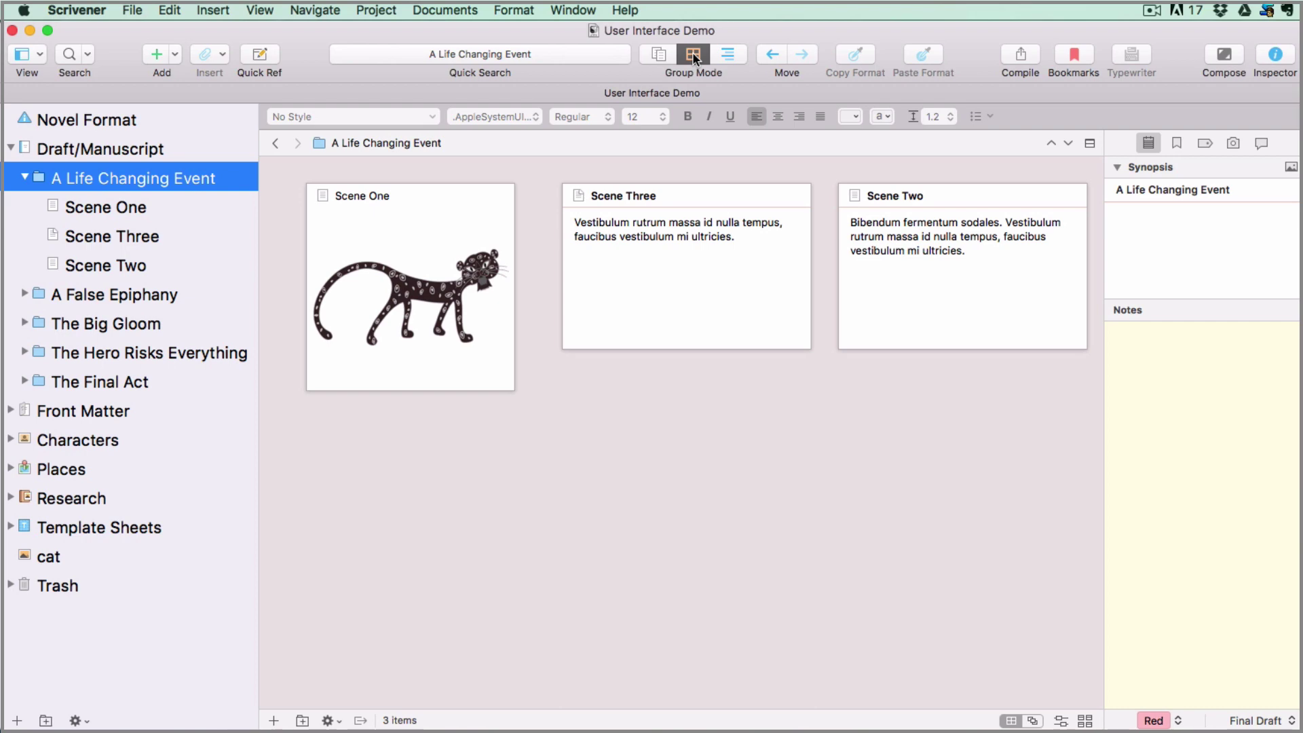
pyautogui.click(730, 54)
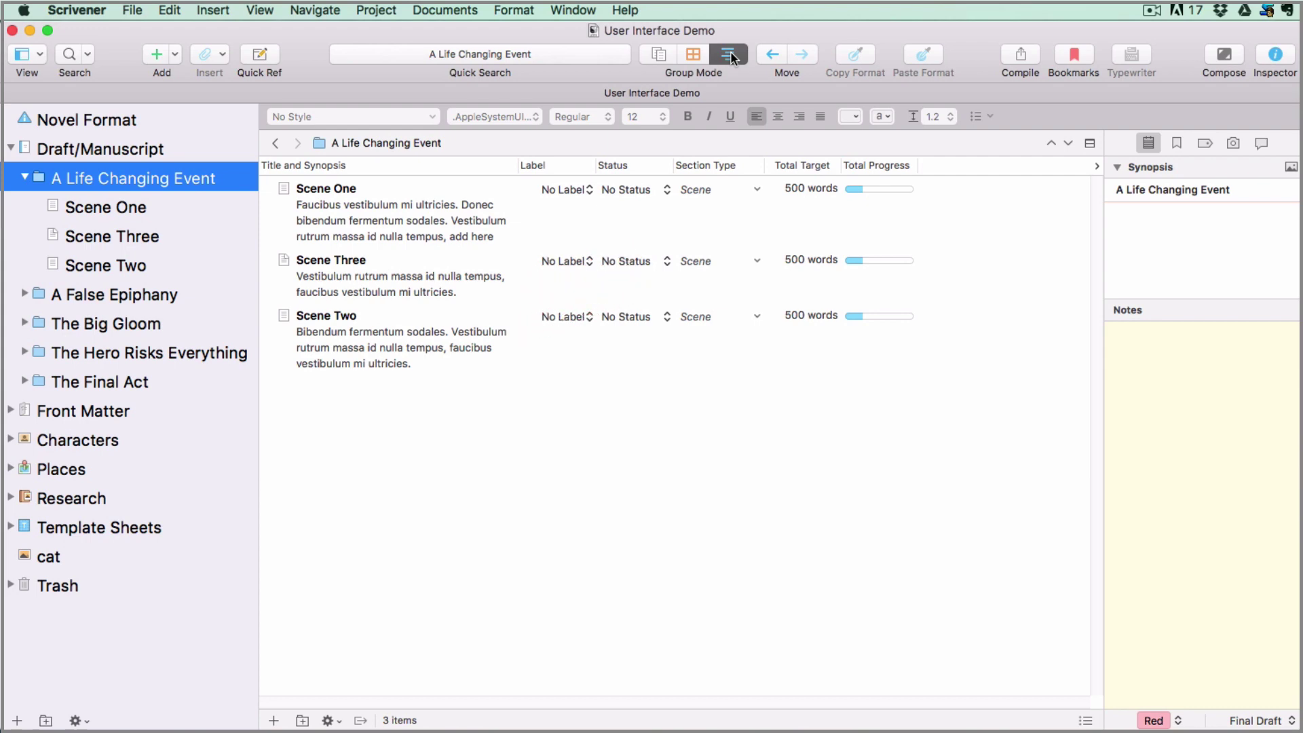
# Review each scene's synopsis, showing Scene One's as text, and drag Scene Three below Scene Two.
pyautogui.click(341, 191)
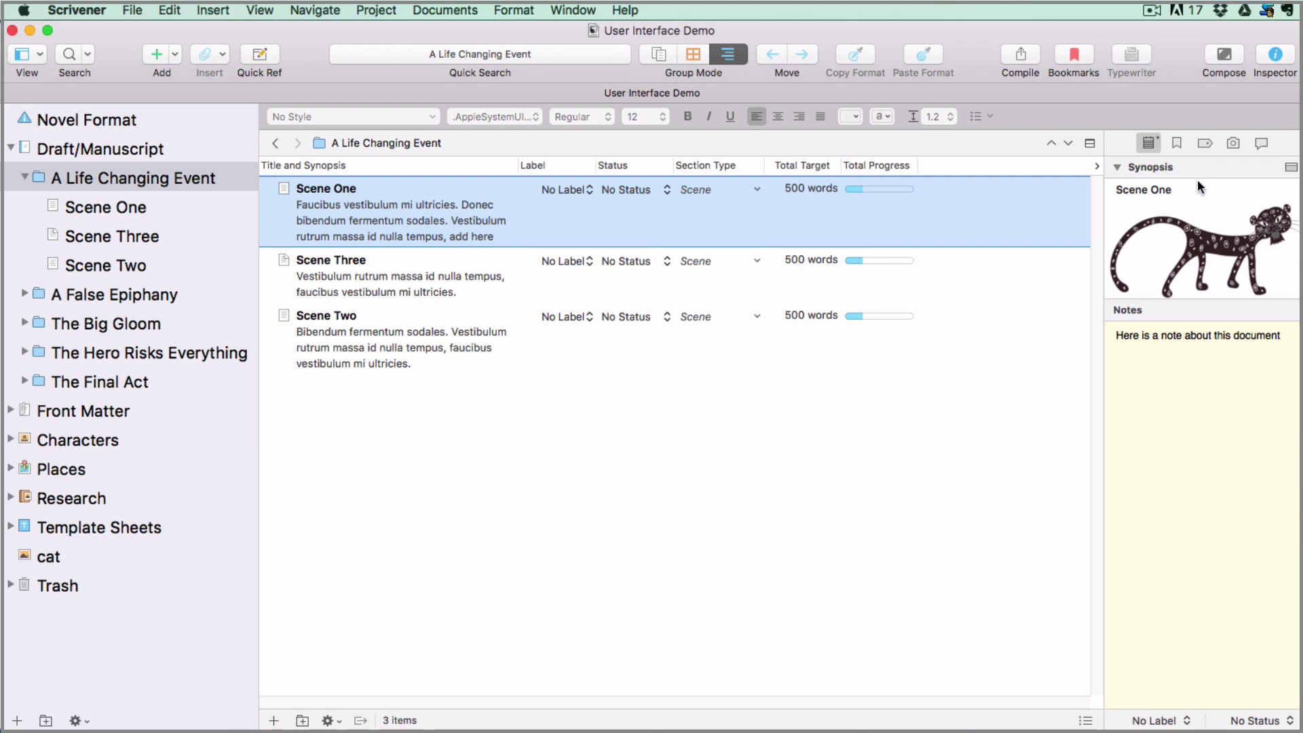
pyautogui.click(1292, 167)
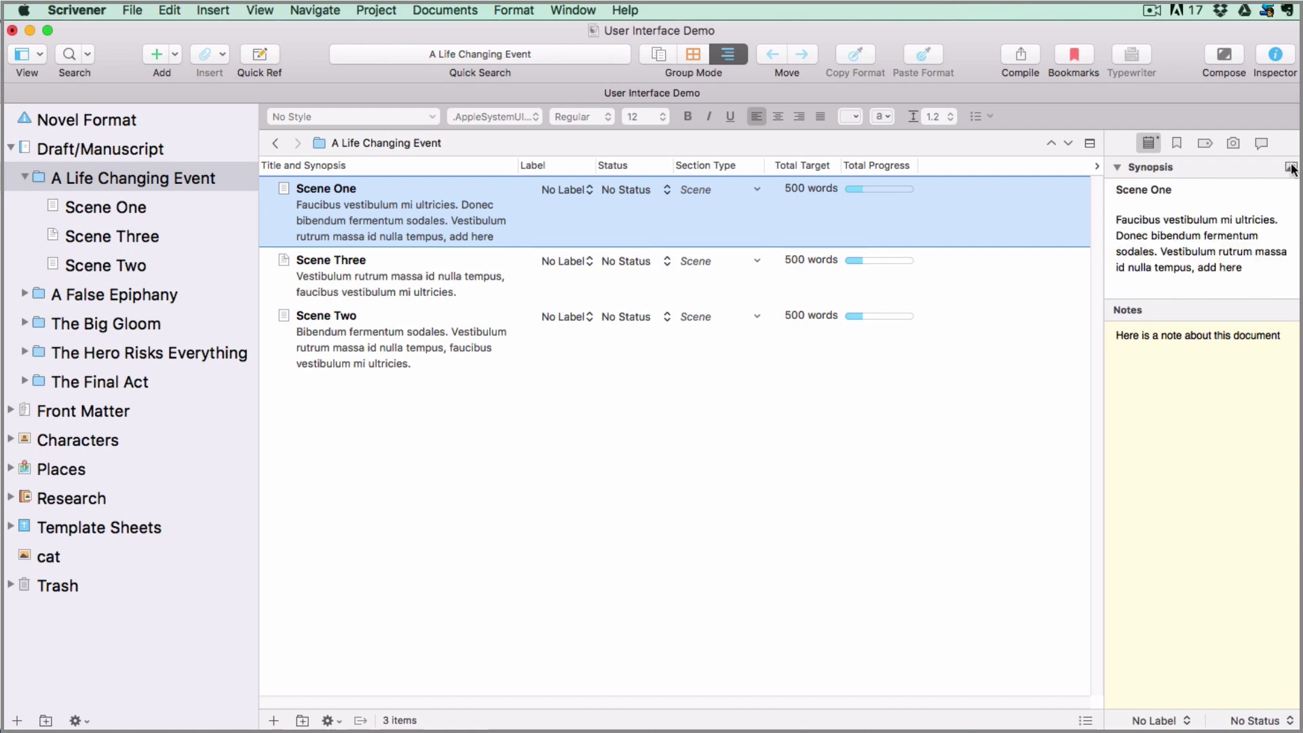
pyautogui.click(348, 264)
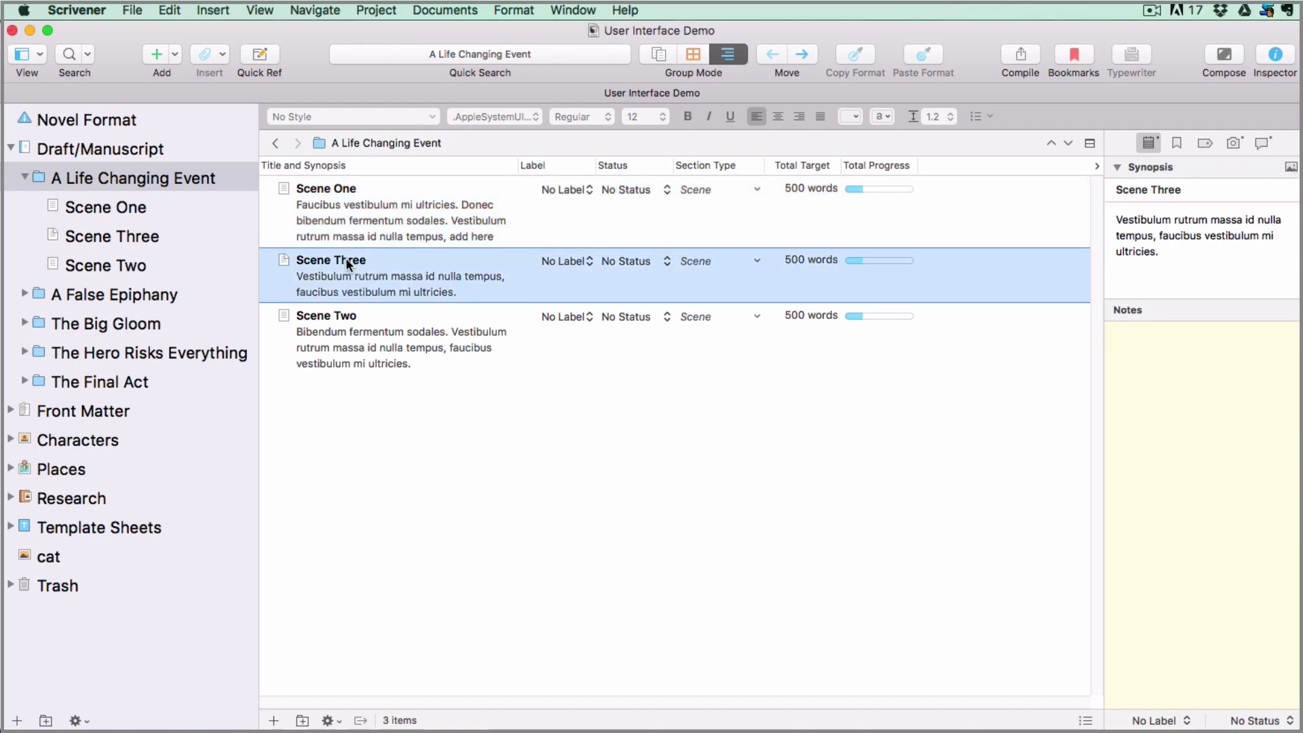
pyautogui.click(337, 320)
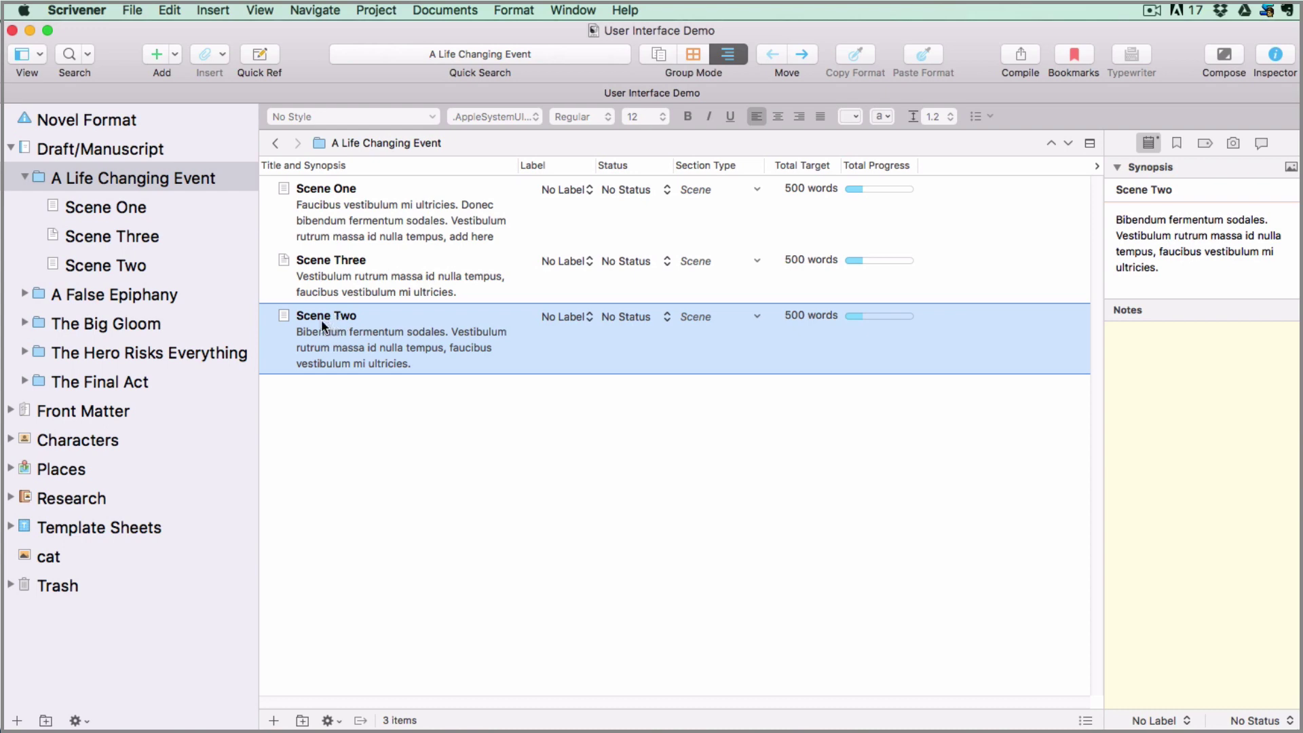
pyautogui.moveTo(325, 263); pyautogui.dragTo(317, 374)
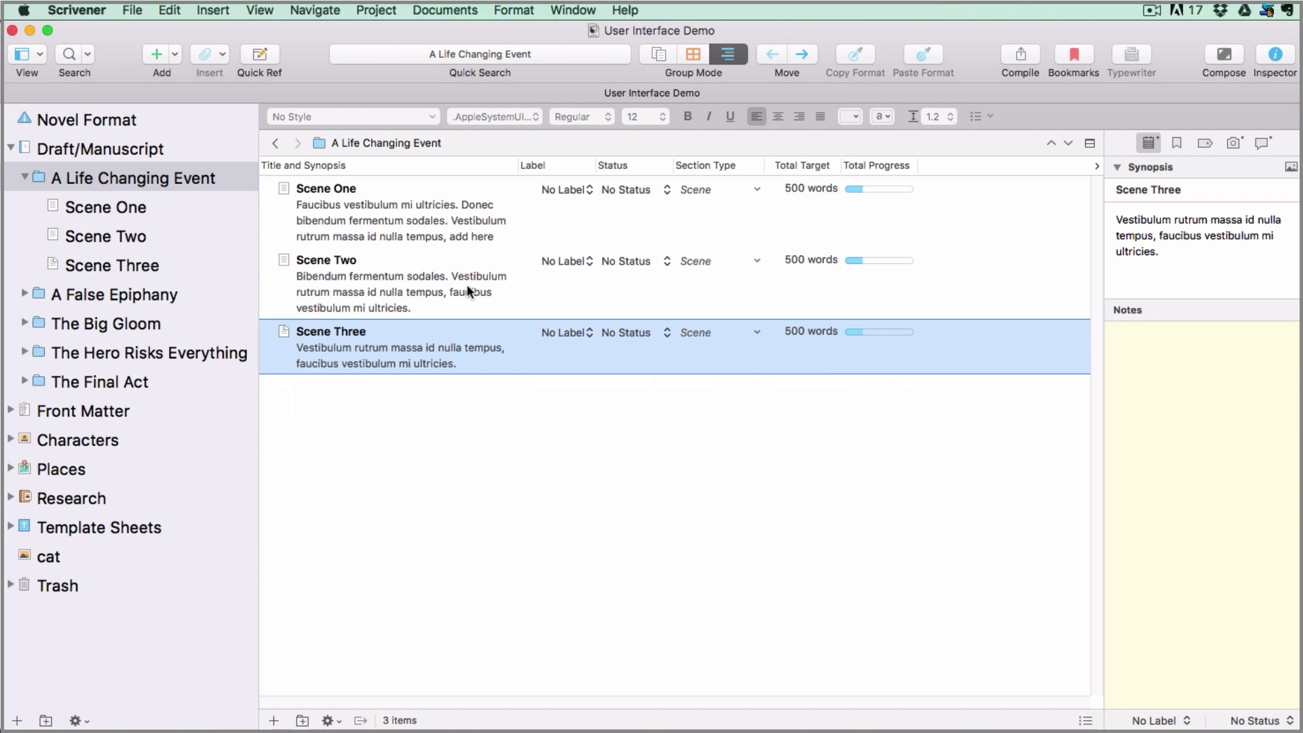
# Switch to Scrivenings mode and open Scene One, Scene Two, then Scene One again.
pyautogui.click(662, 54)
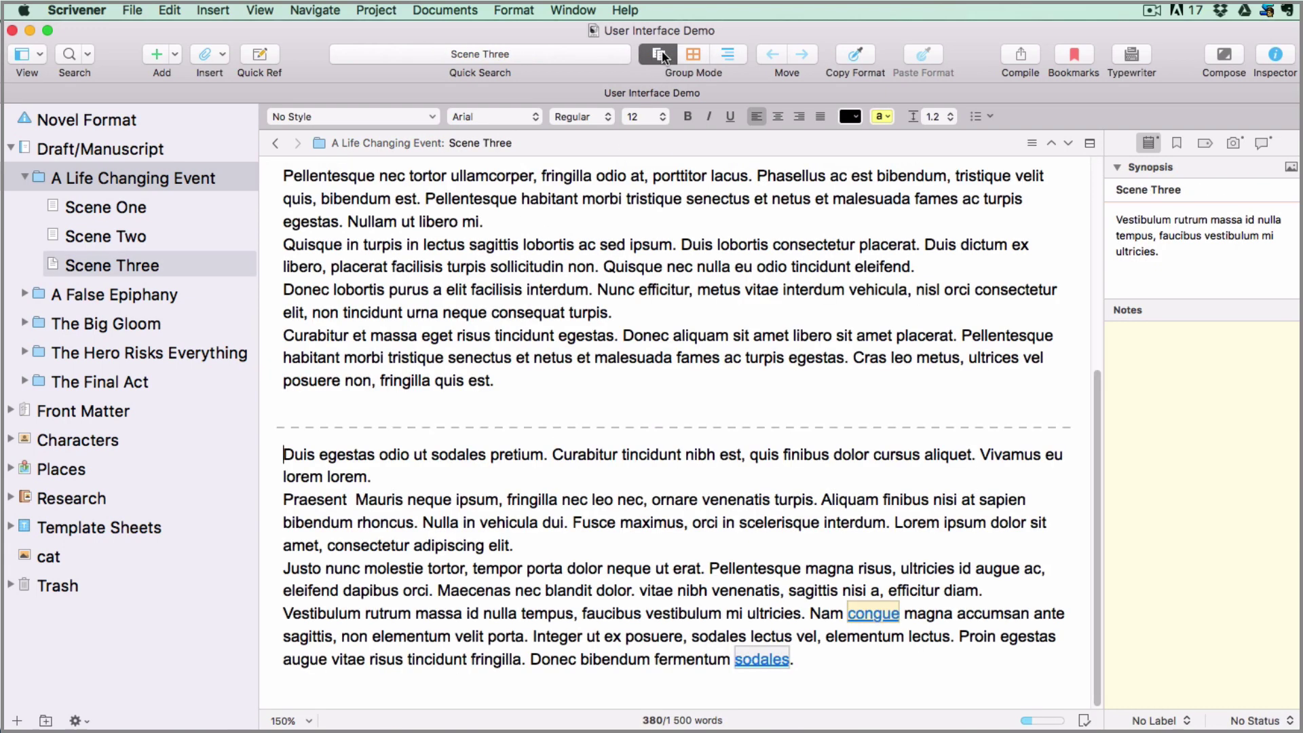
pyautogui.click(81, 207)
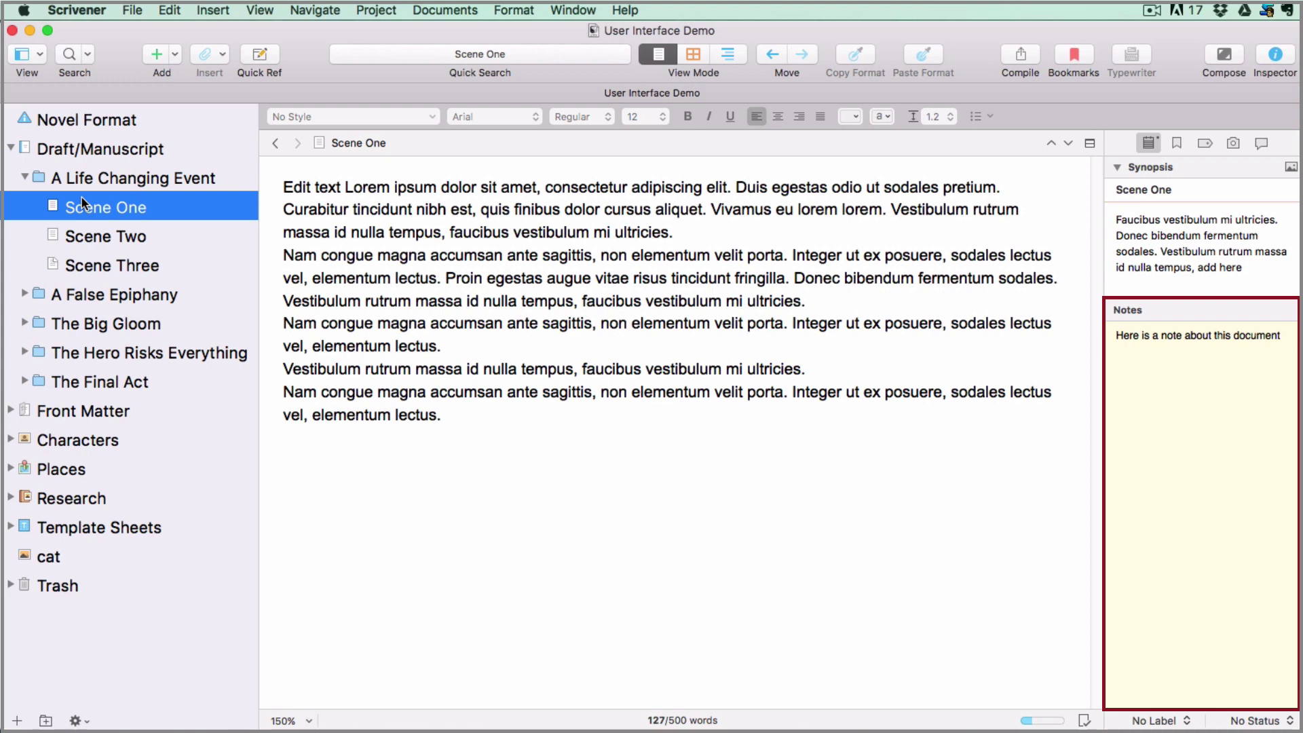
pyautogui.click(87, 239)
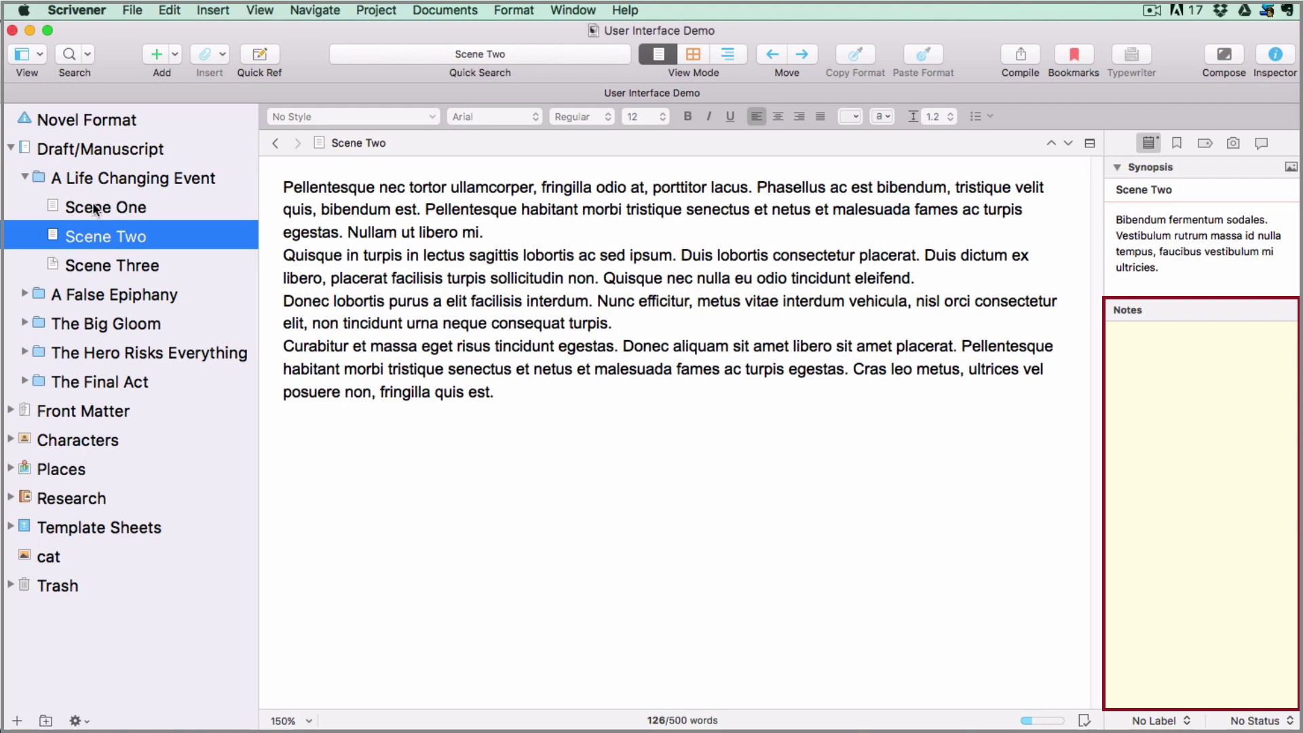
pyautogui.click(96, 211)
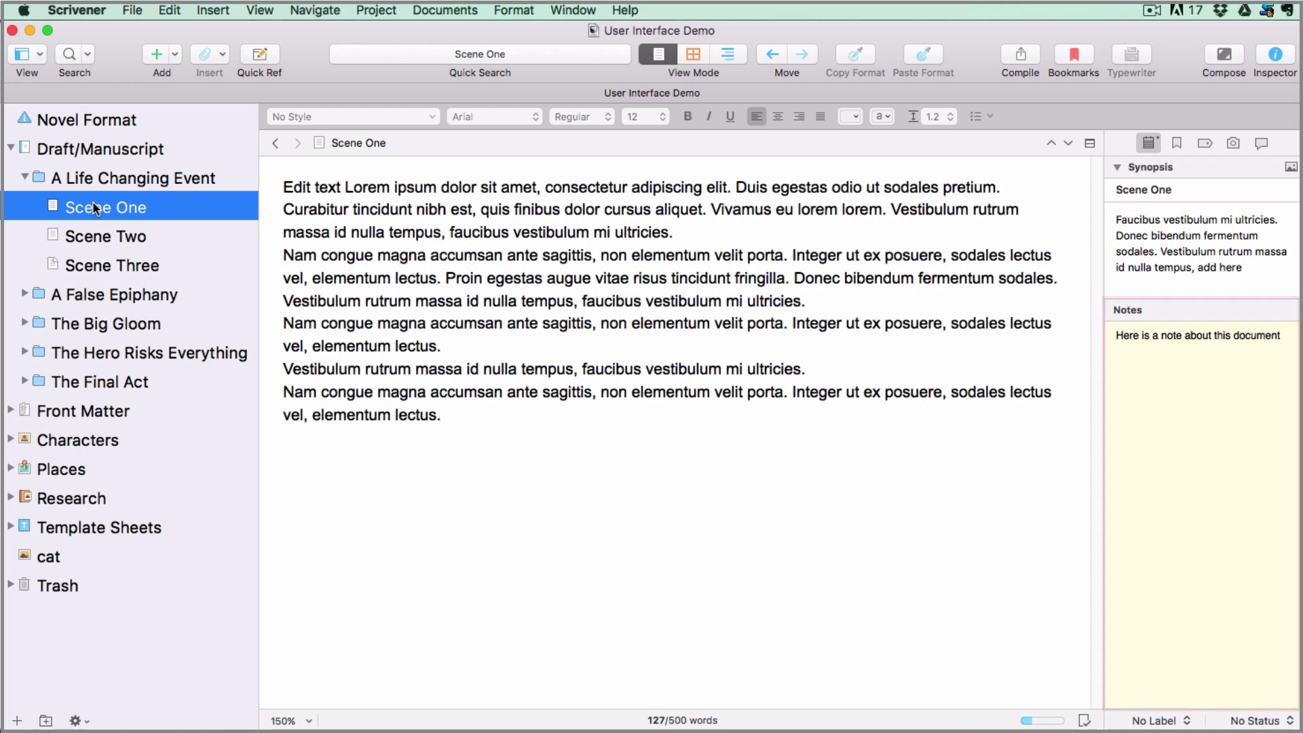
# List Project Bookmarks in the Inspector, then show Scene One's Metadata tab.
pyautogui.click(1175, 143)
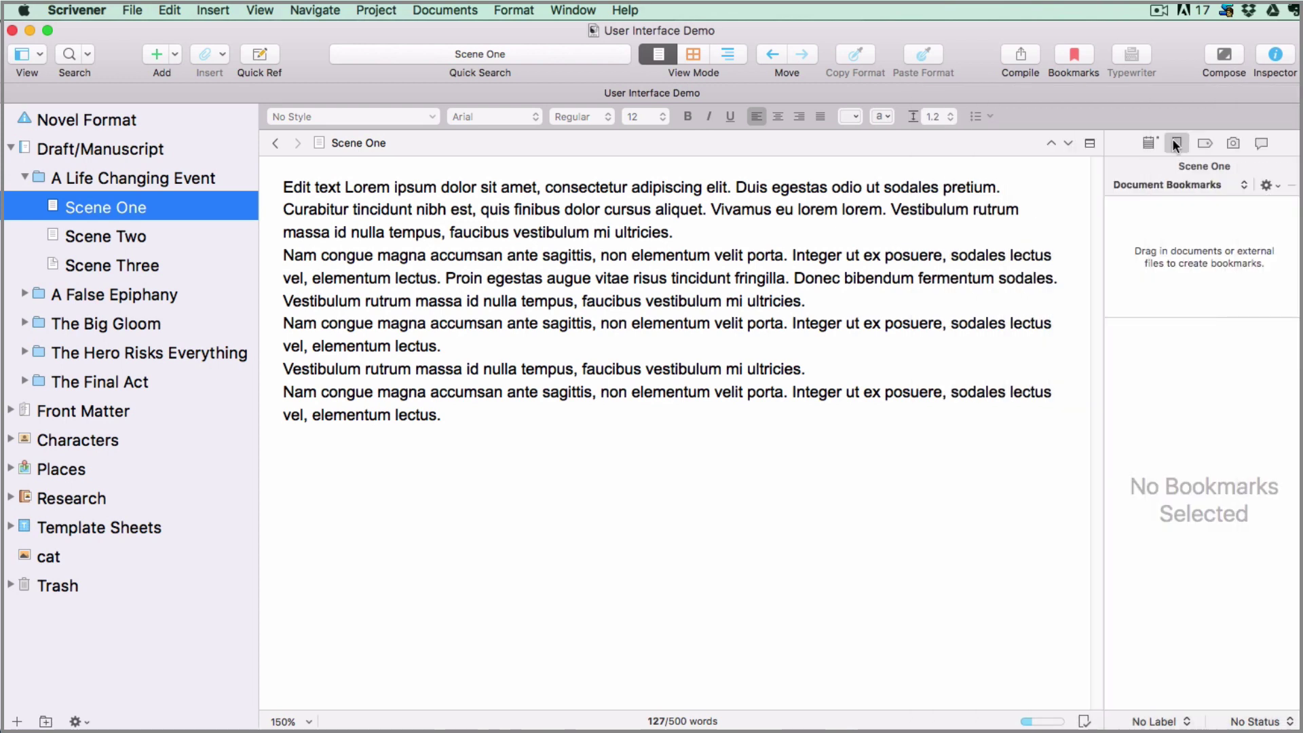
pyautogui.click(1244, 183)
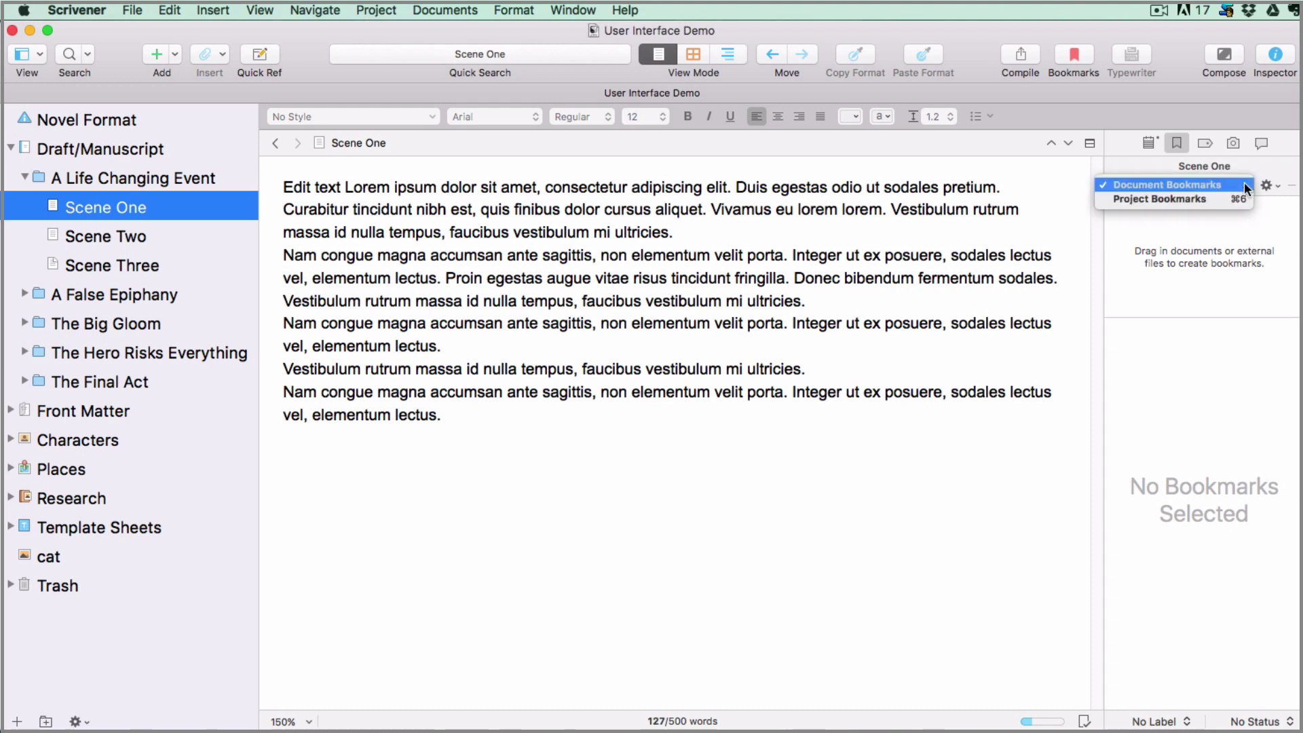
pyautogui.click(1215, 199)
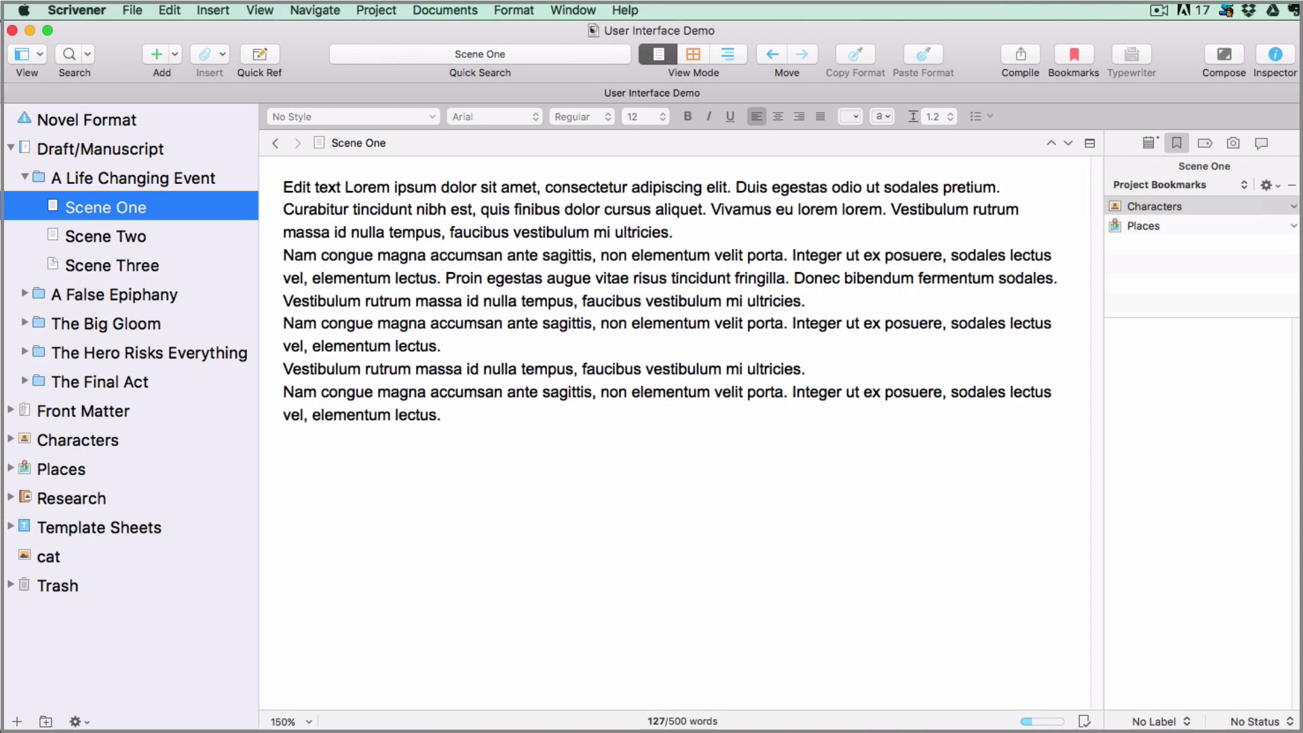
pyautogui.click(1197, 138)
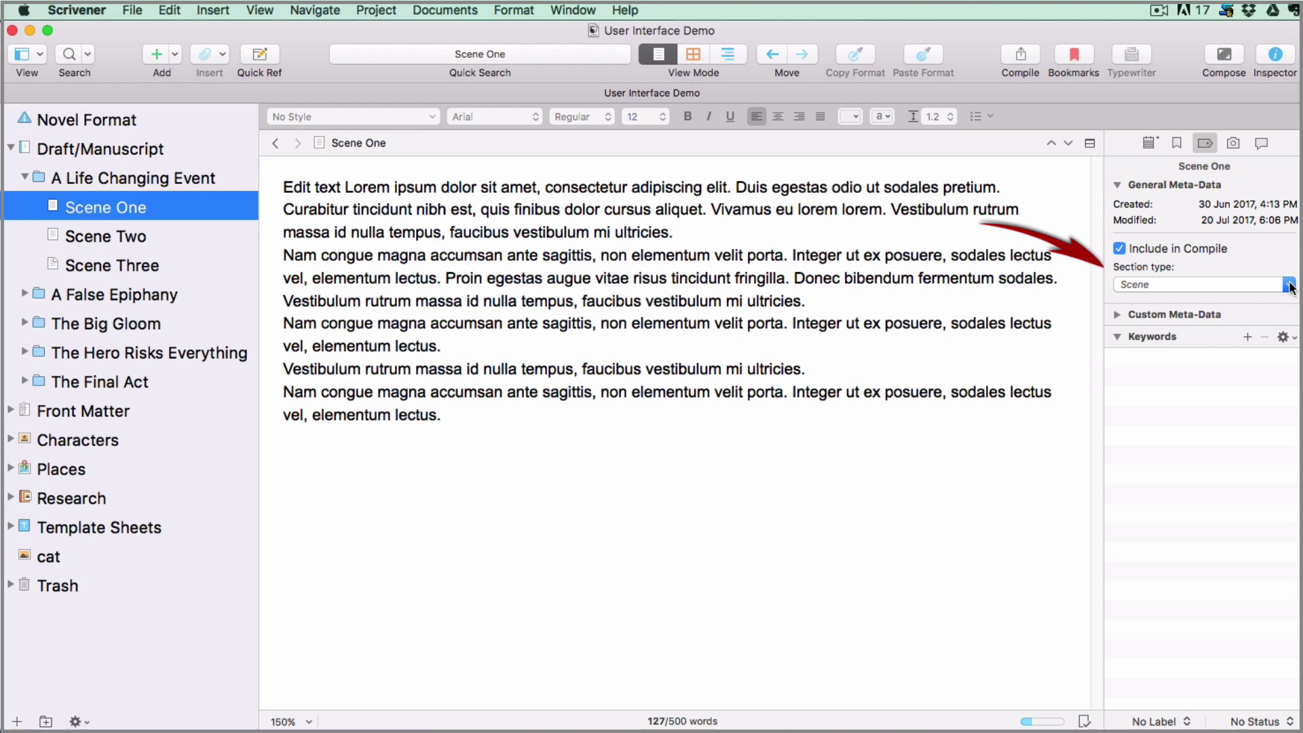
# Check the Section type list, keeping Scene, then expand Scene One's Custom Meta-Data section.
pyautogui.click(1289, 285)
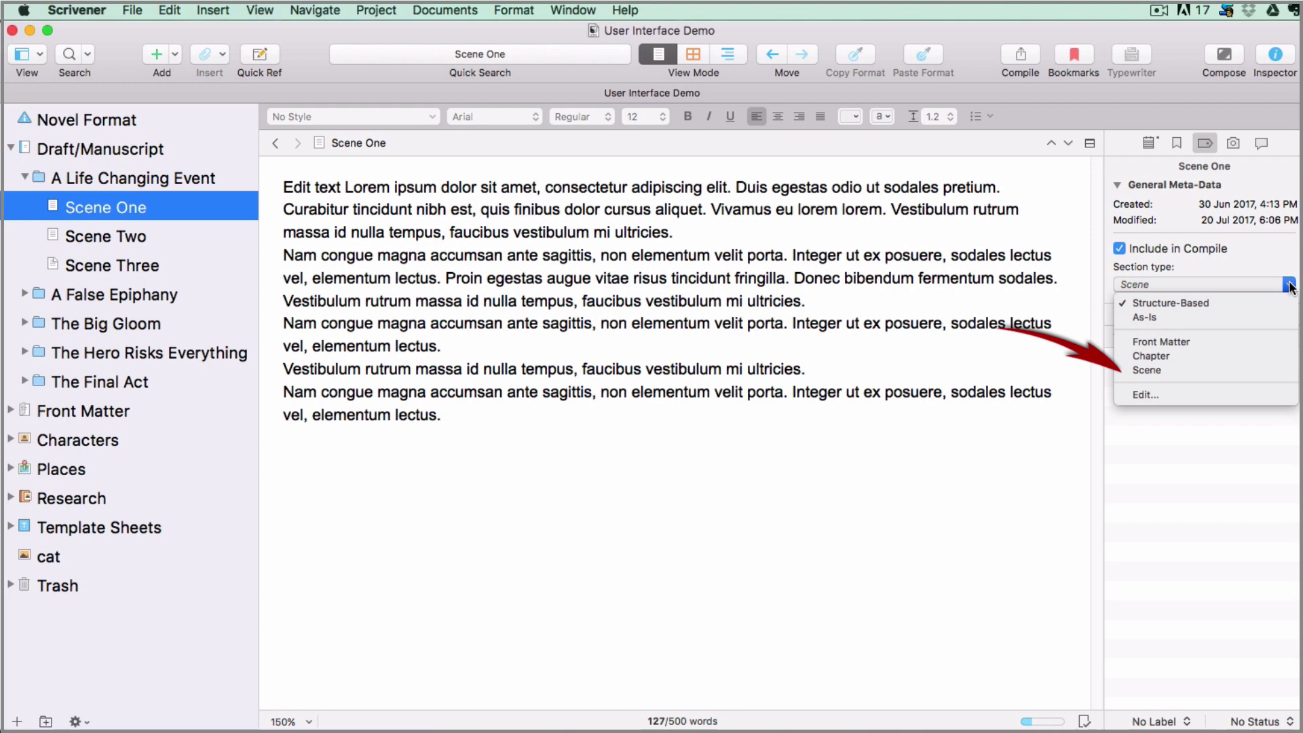
pyautogui.click(1290, 287)
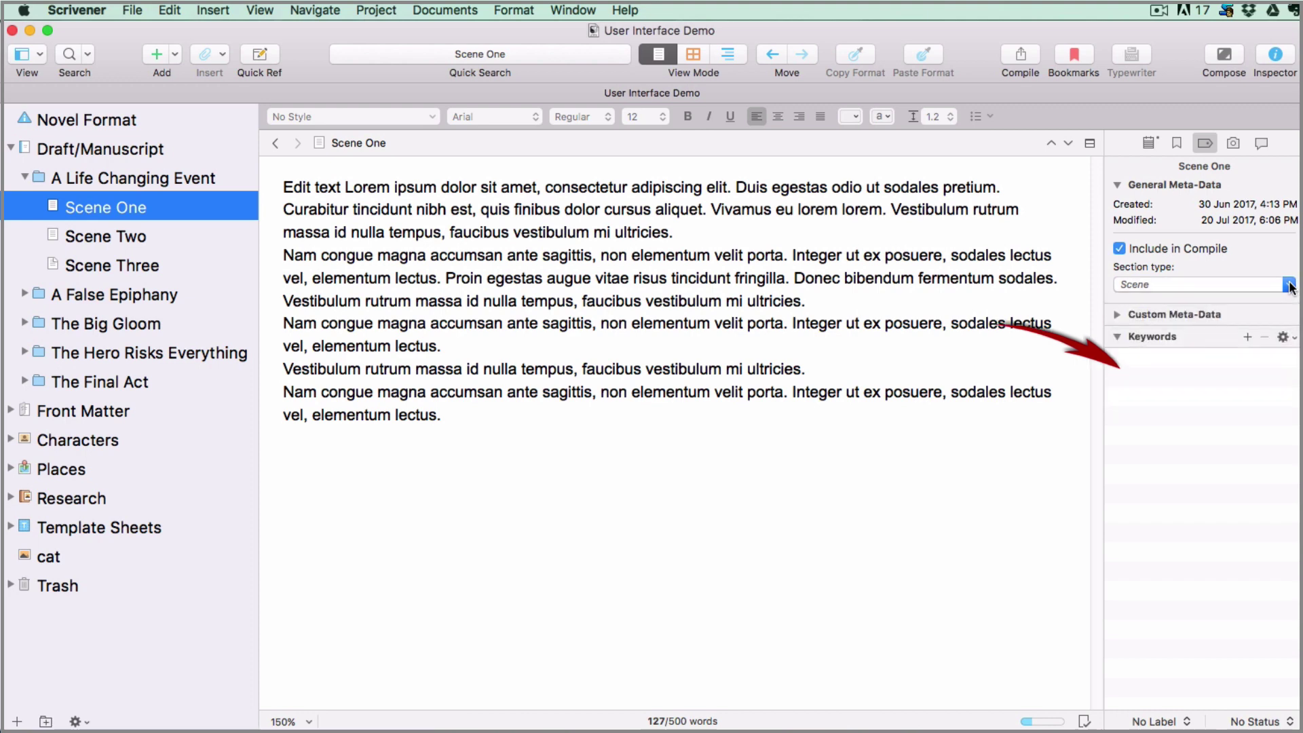
pyautogui.click(1114, 315)
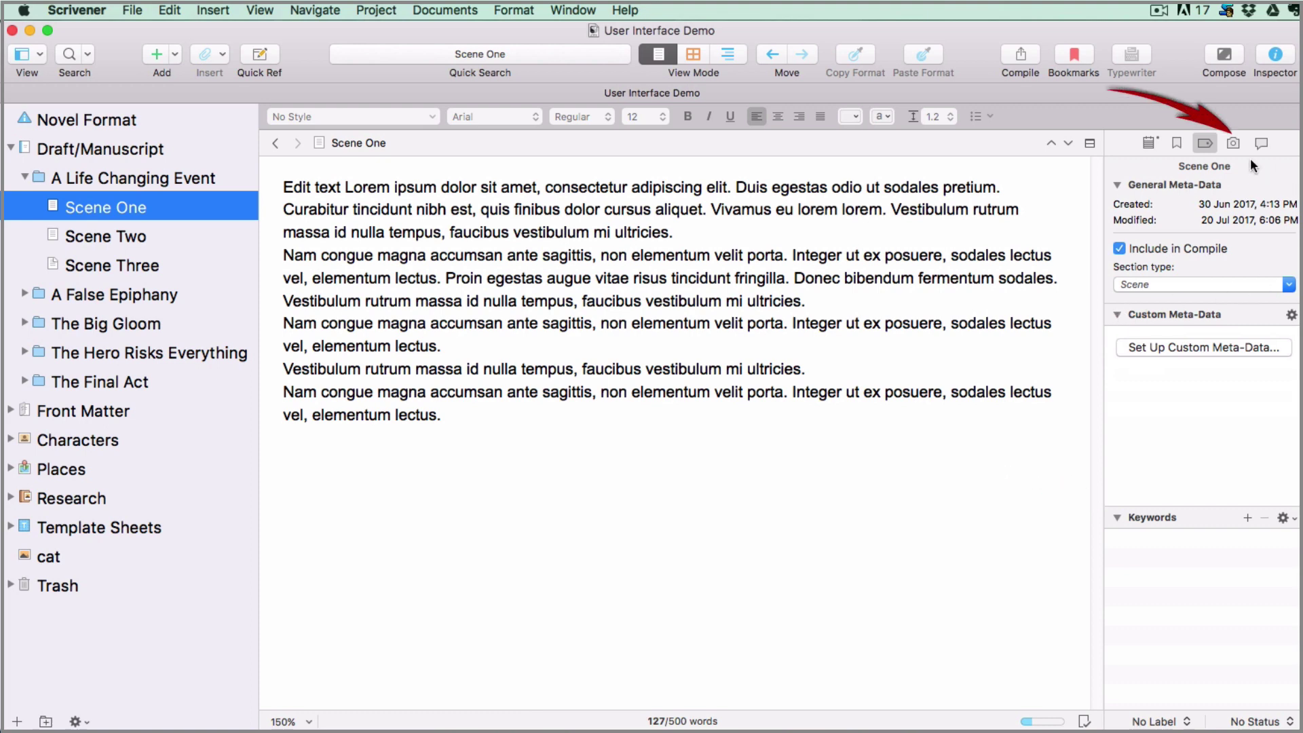
# Open Scene Three's snapshots and compare Snap 02 against the current text.
pyautogui.click(1233, 143)
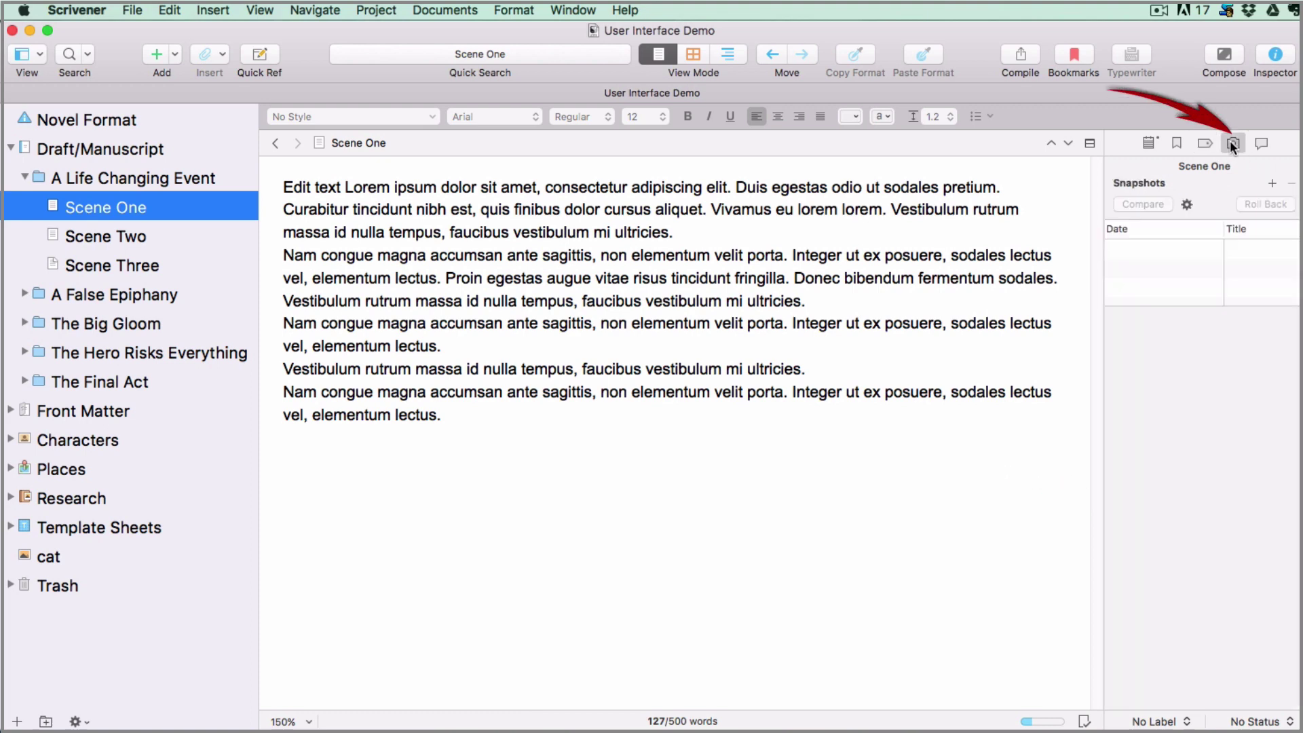
pyautogui.click(174, 264)
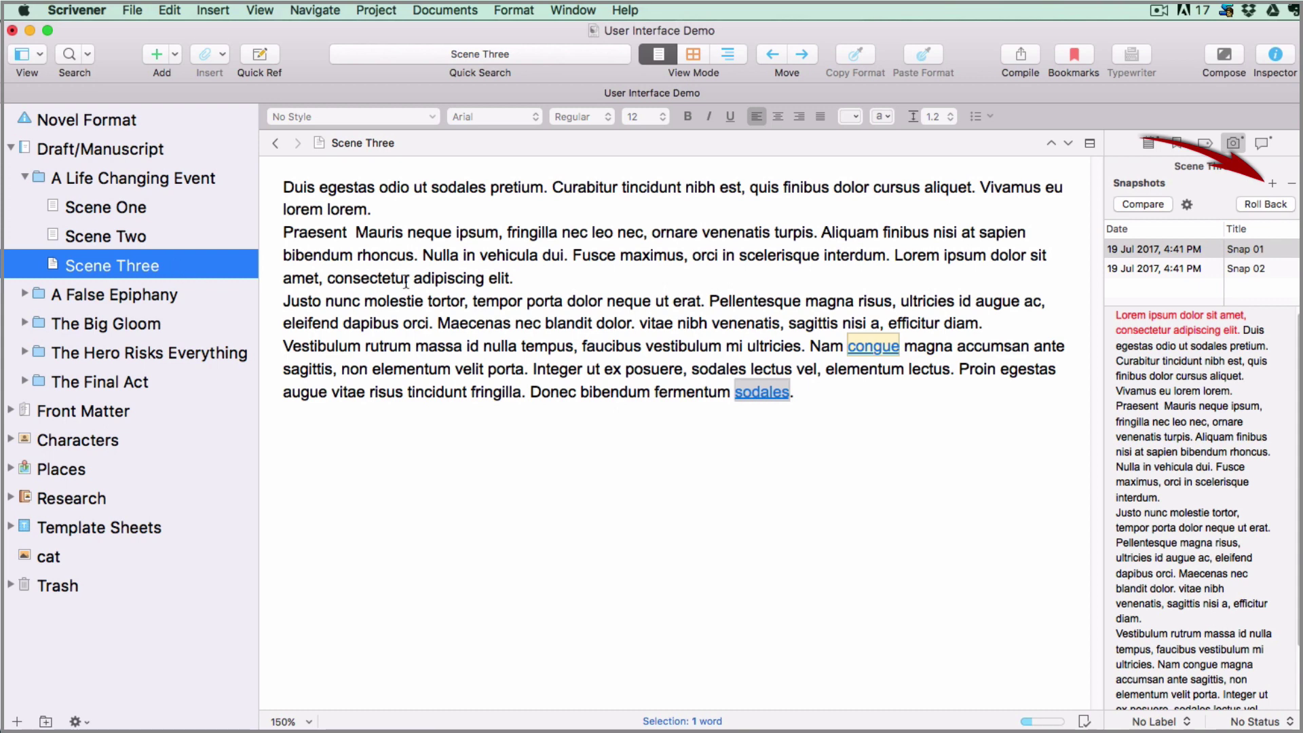
pyautogui.click(1173, 269)
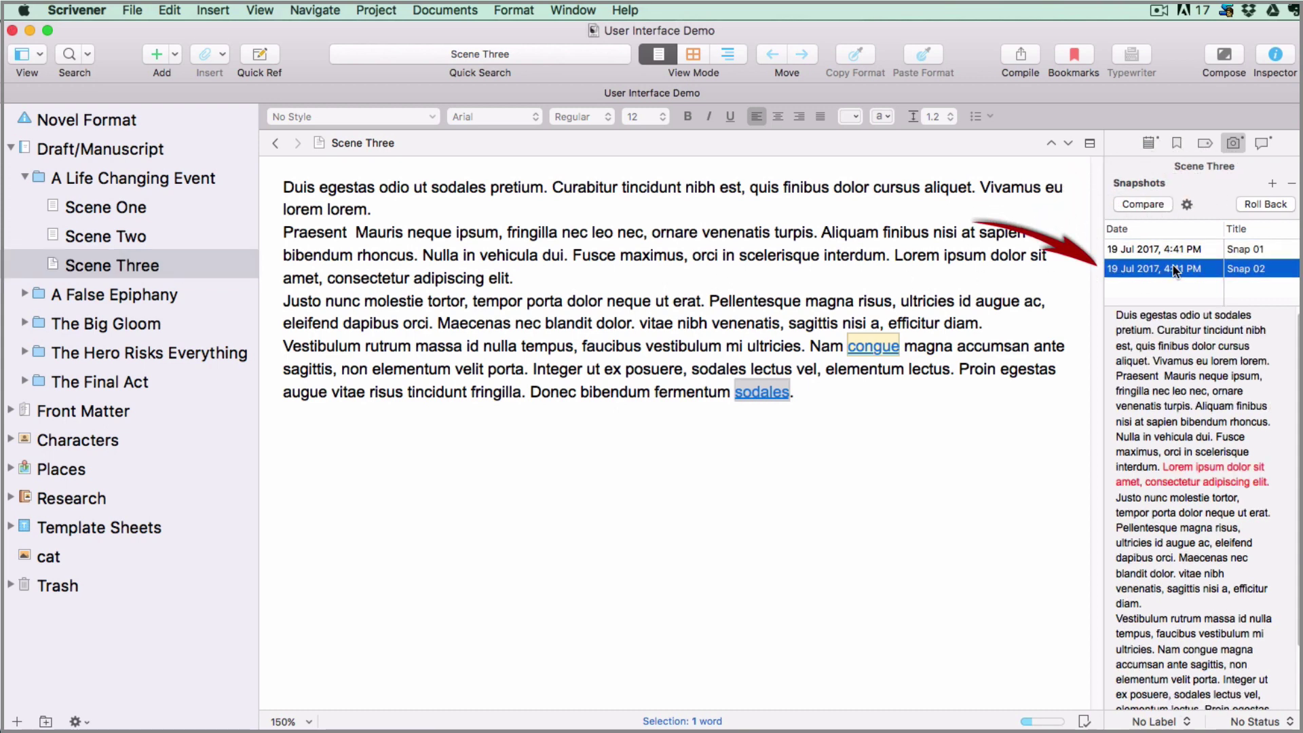
pyautogui.click(1159, 203)
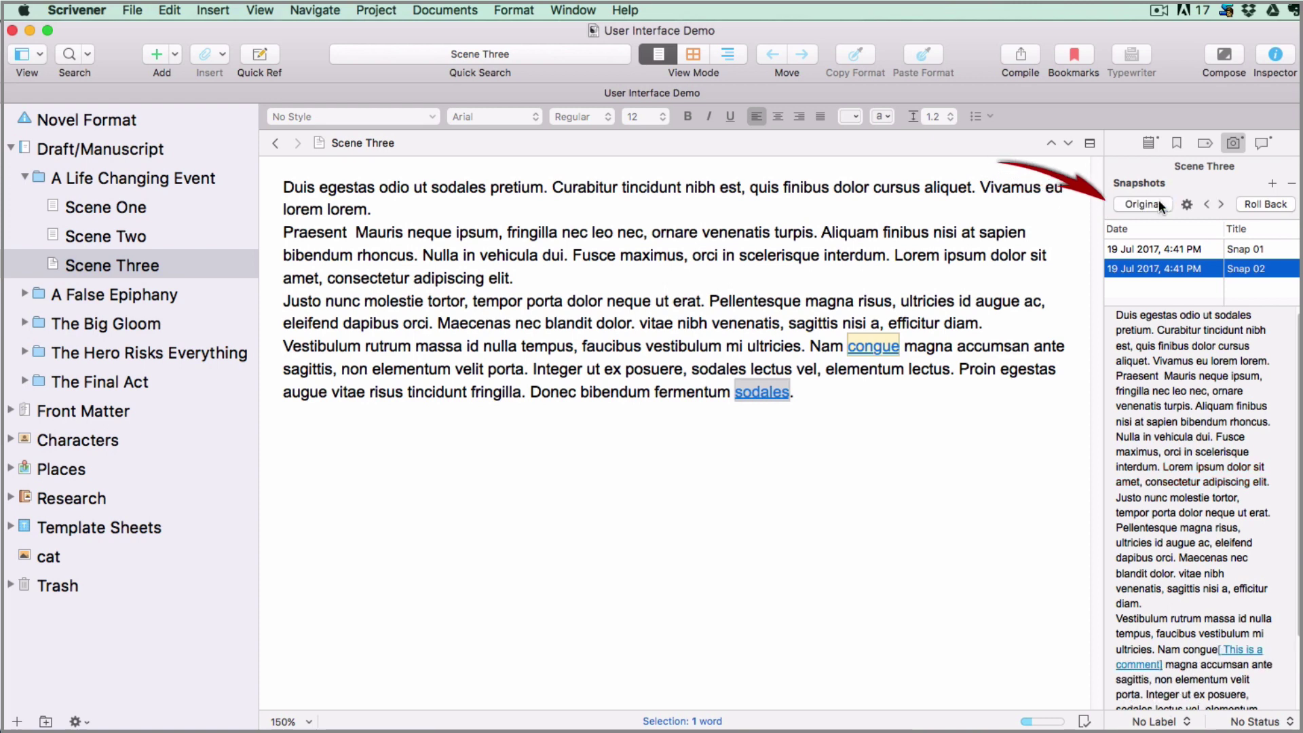
pyautogui.scroll(-3, 1299, 389)
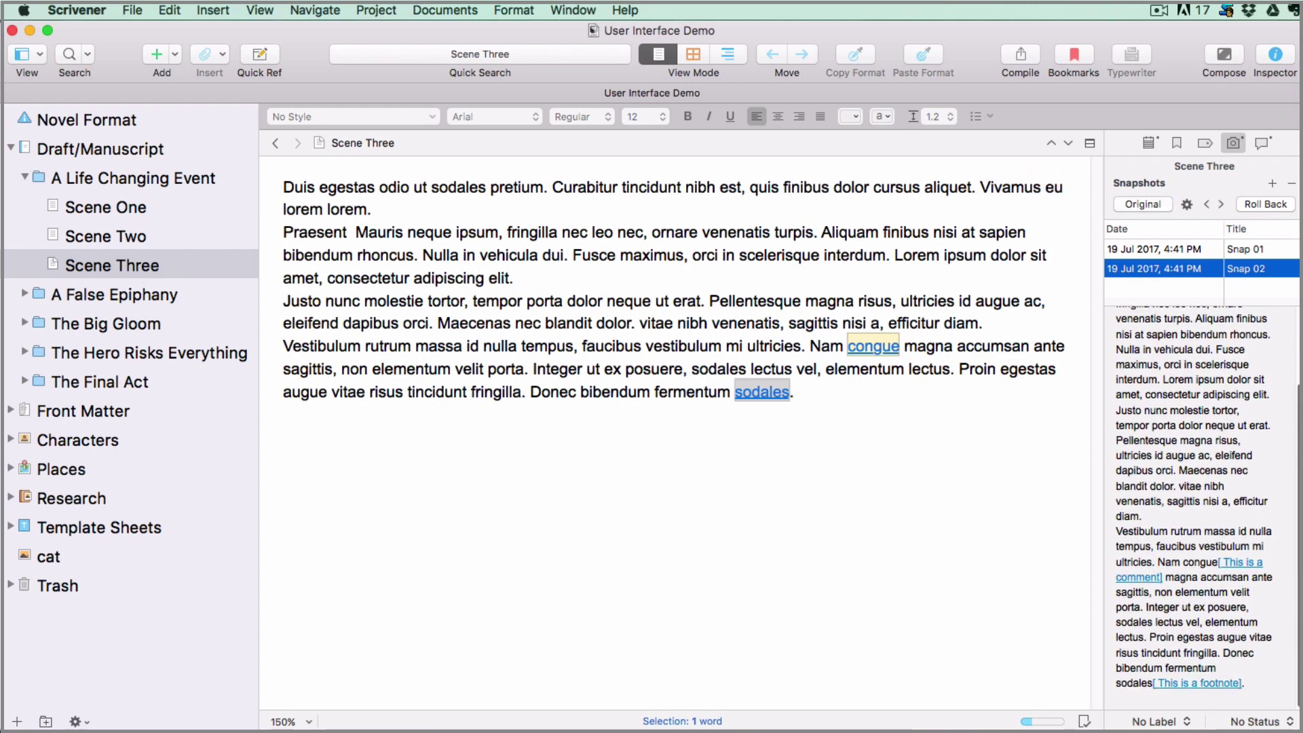
# Show Scene Three's comments and footnotes, highlighting the linked words 'congue' and 'sodales'.
pyautogui.click(1260, 137)
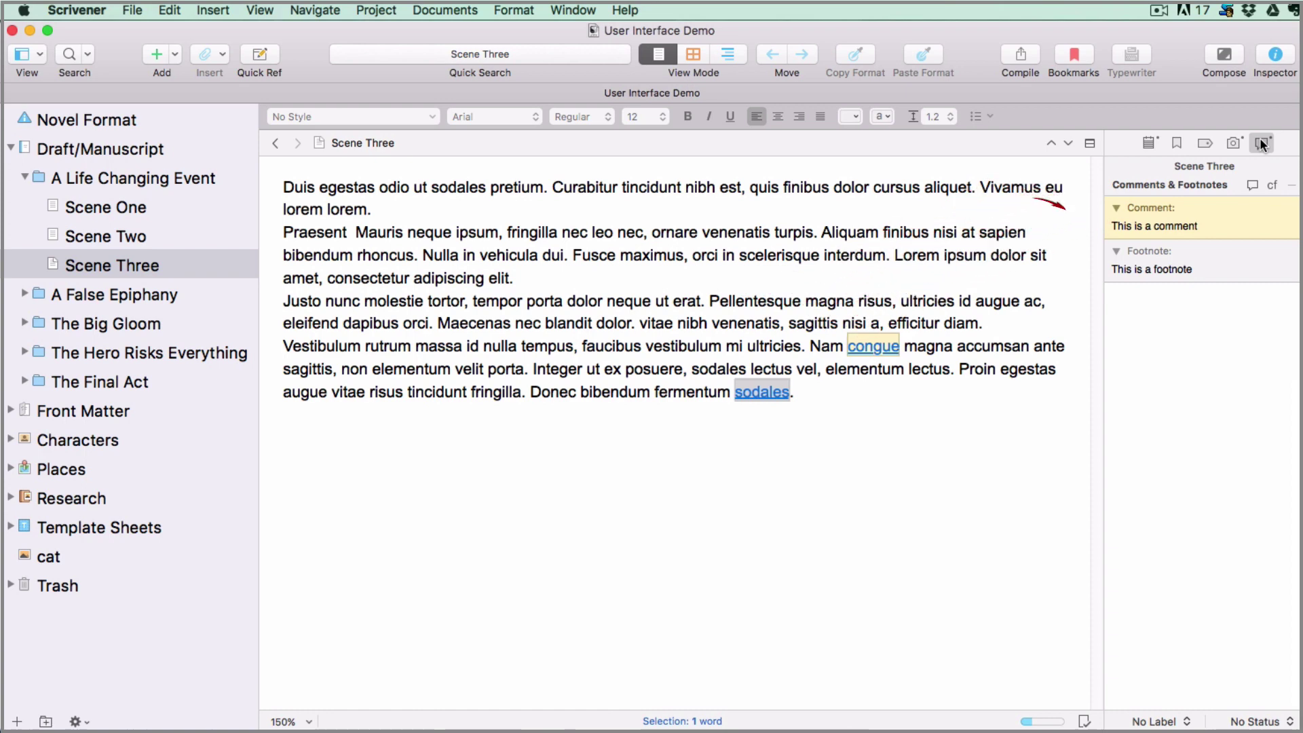
pyautogui.click(1239, 224)
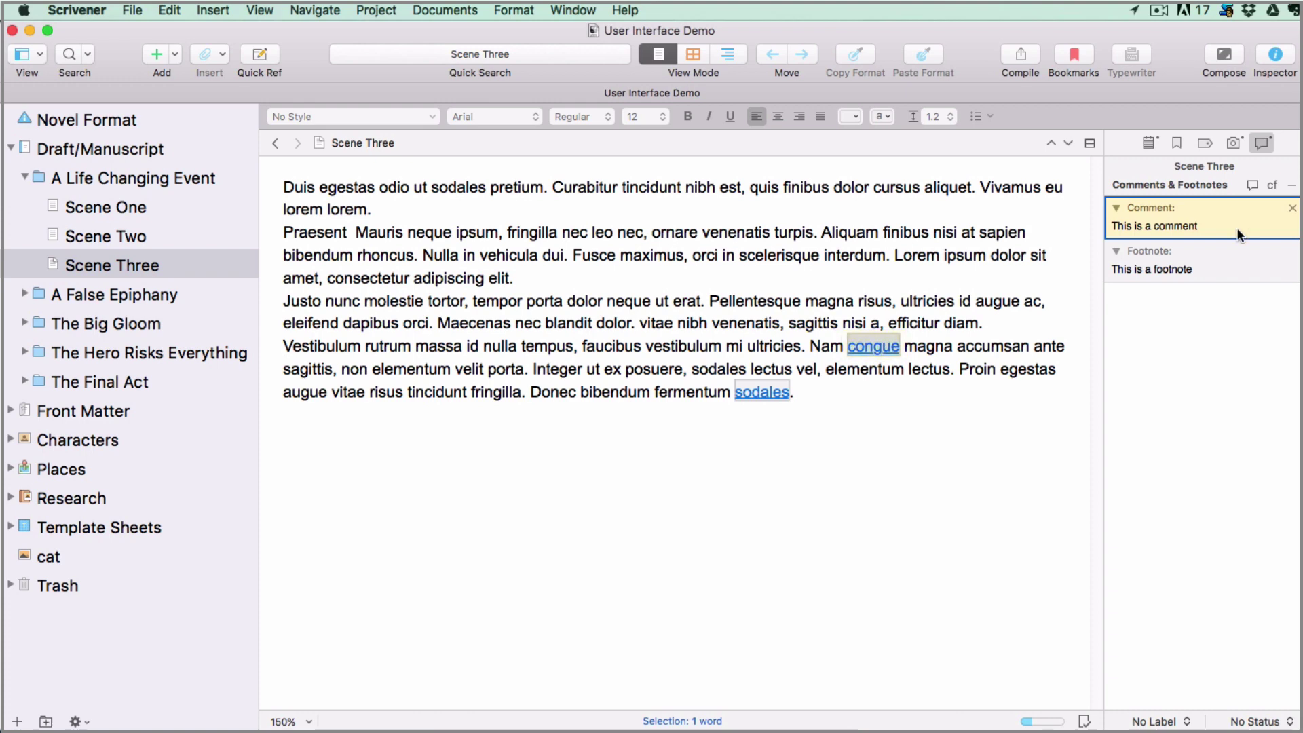
pyautogui.click(1231, 262)
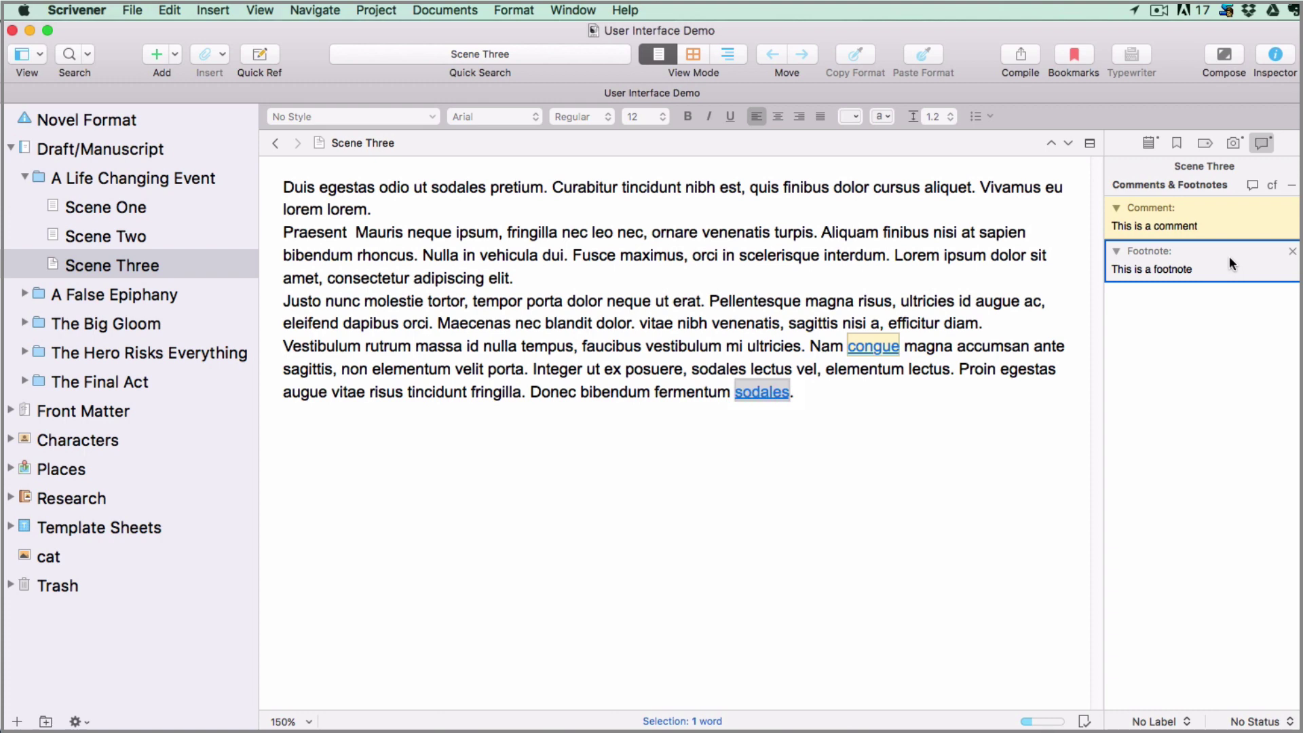
# View the cat image, then open the A Life Changing Event chapter's combined text.
pyautogui.click(44, 558)
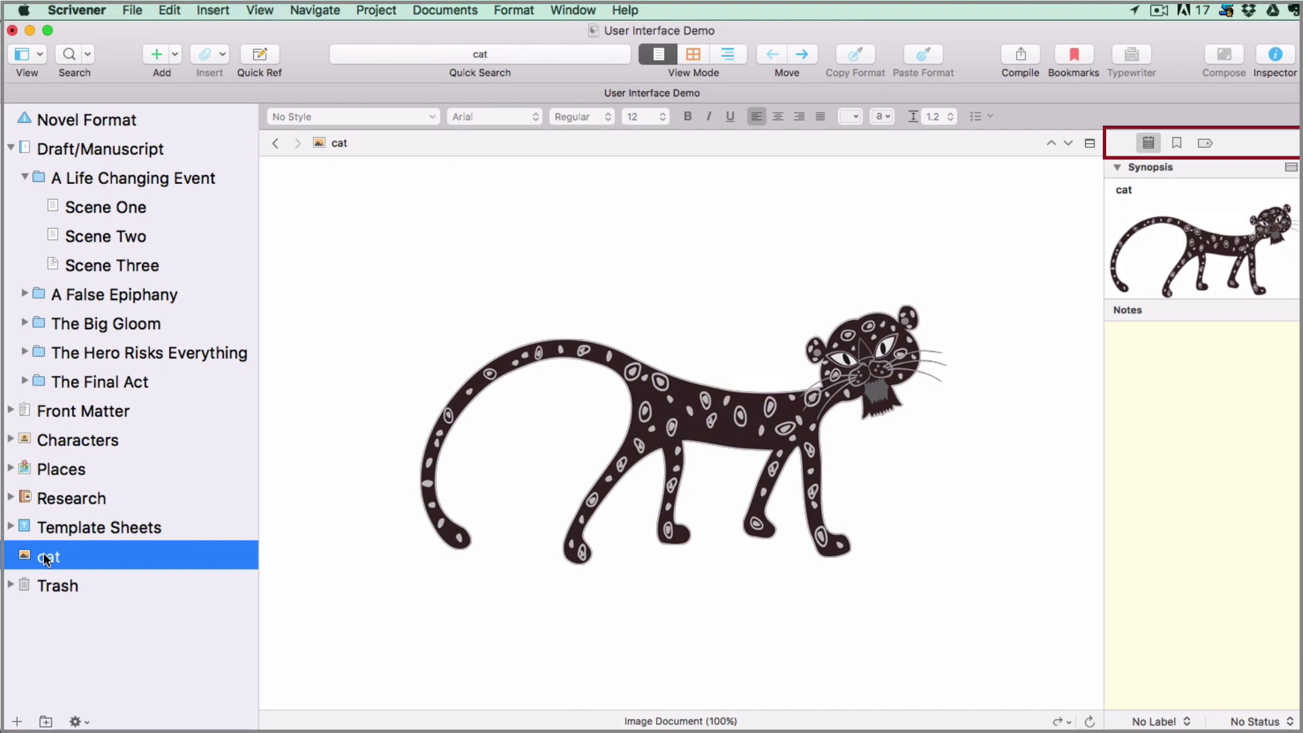
pyautogui.click(106, 179)
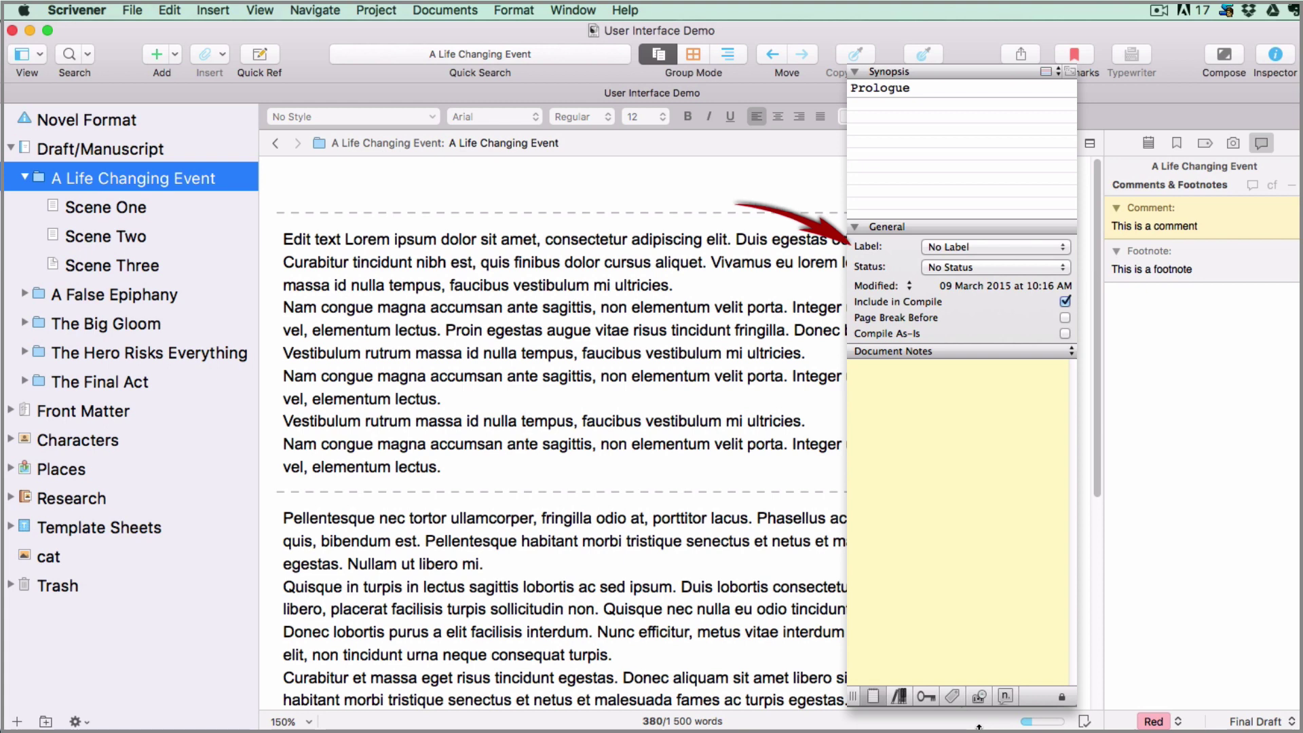
# Shorten the window and browse the footer Label and Status pop-ups, keeping Red and Final Draft.
pyautogui.moveTo(980, 727); pyautogui.dragTo(1002, 570)
pyautogui.scroll(-1, 1009, 497)
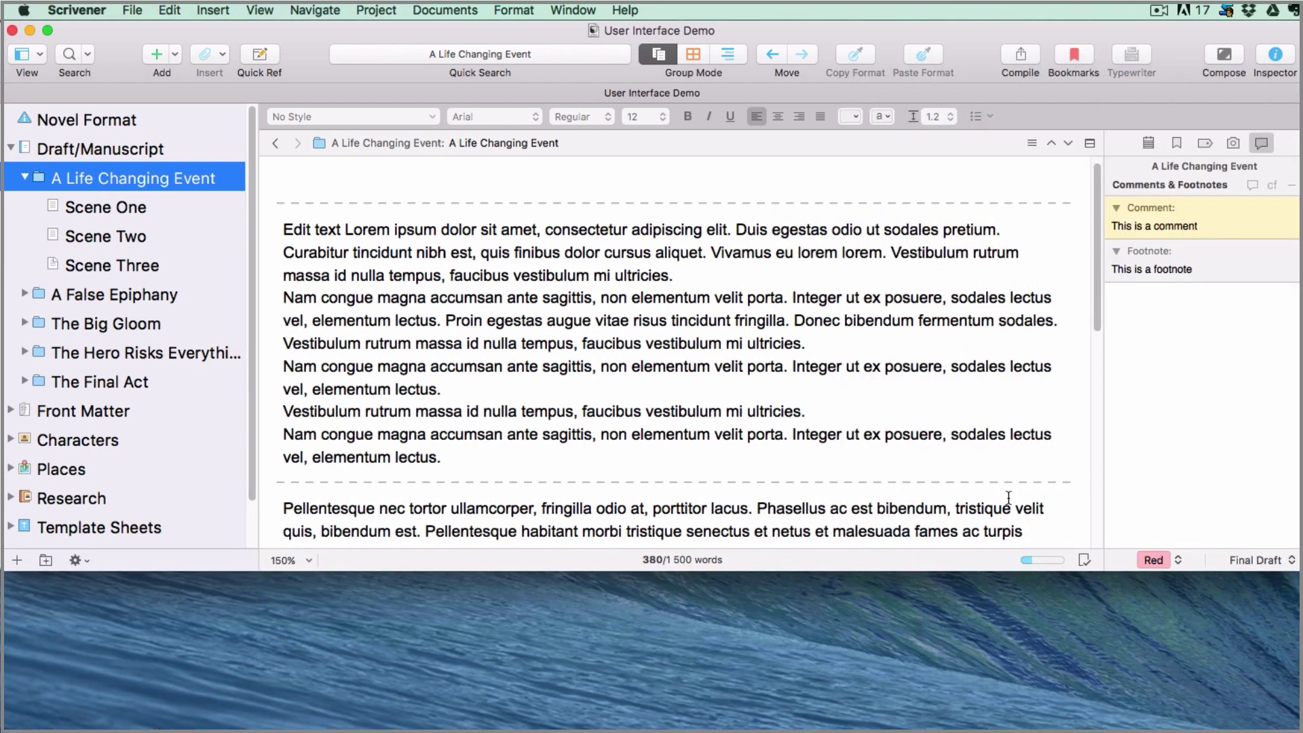
pyautogui.click(1179, 561)
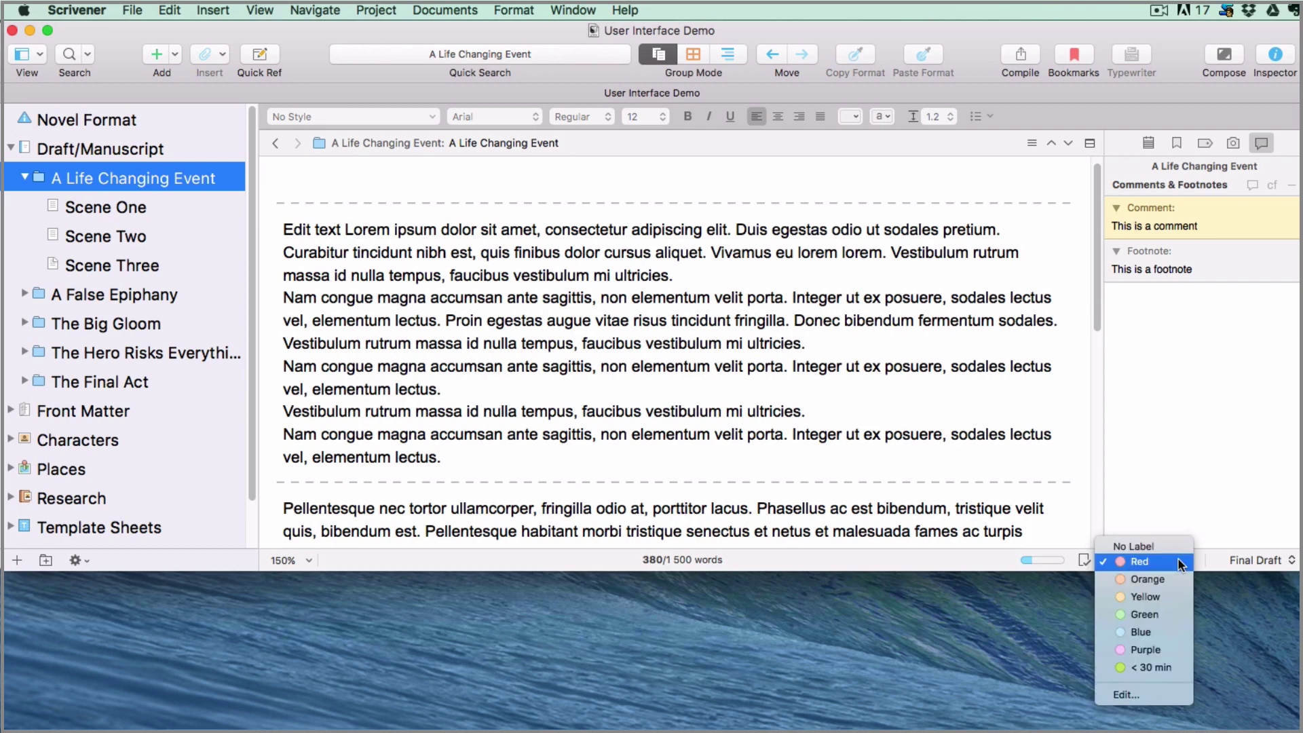
pyautogui.click(1201, 520)
pyautogui.click(1289, 563)
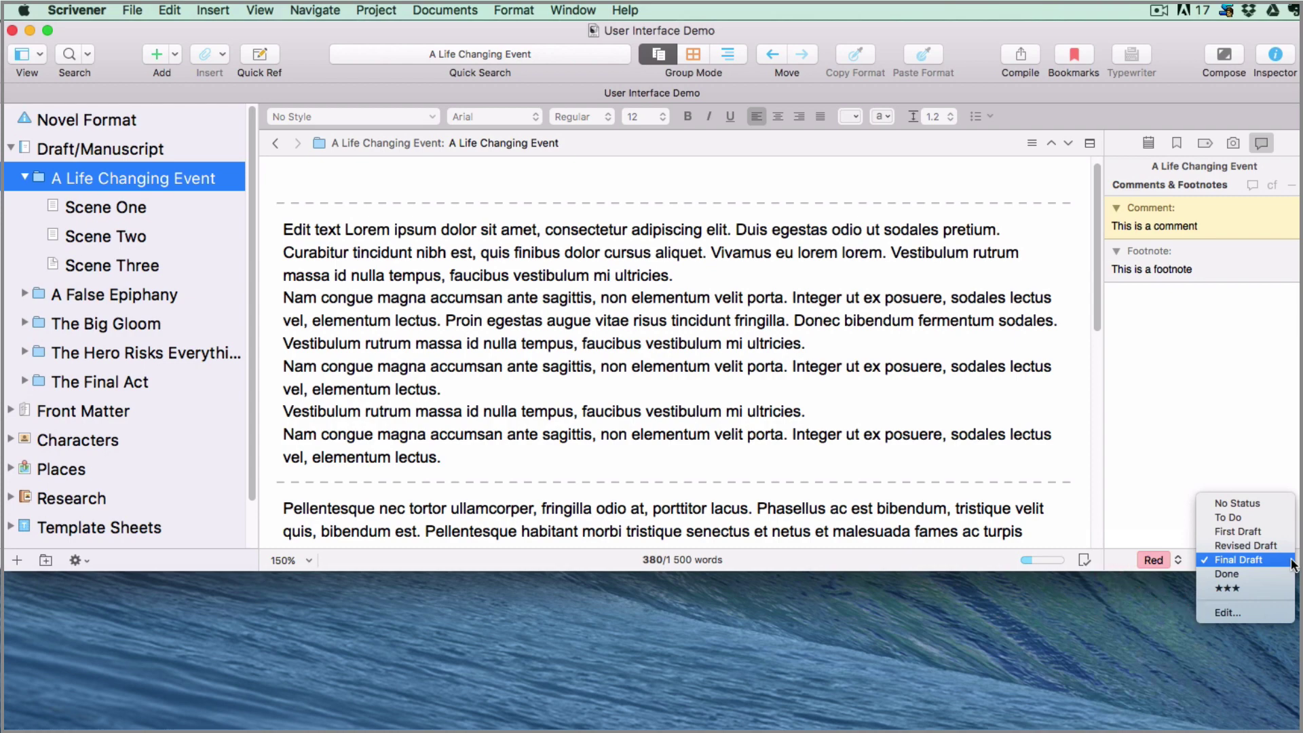
pyautogui.click(1181, 460)
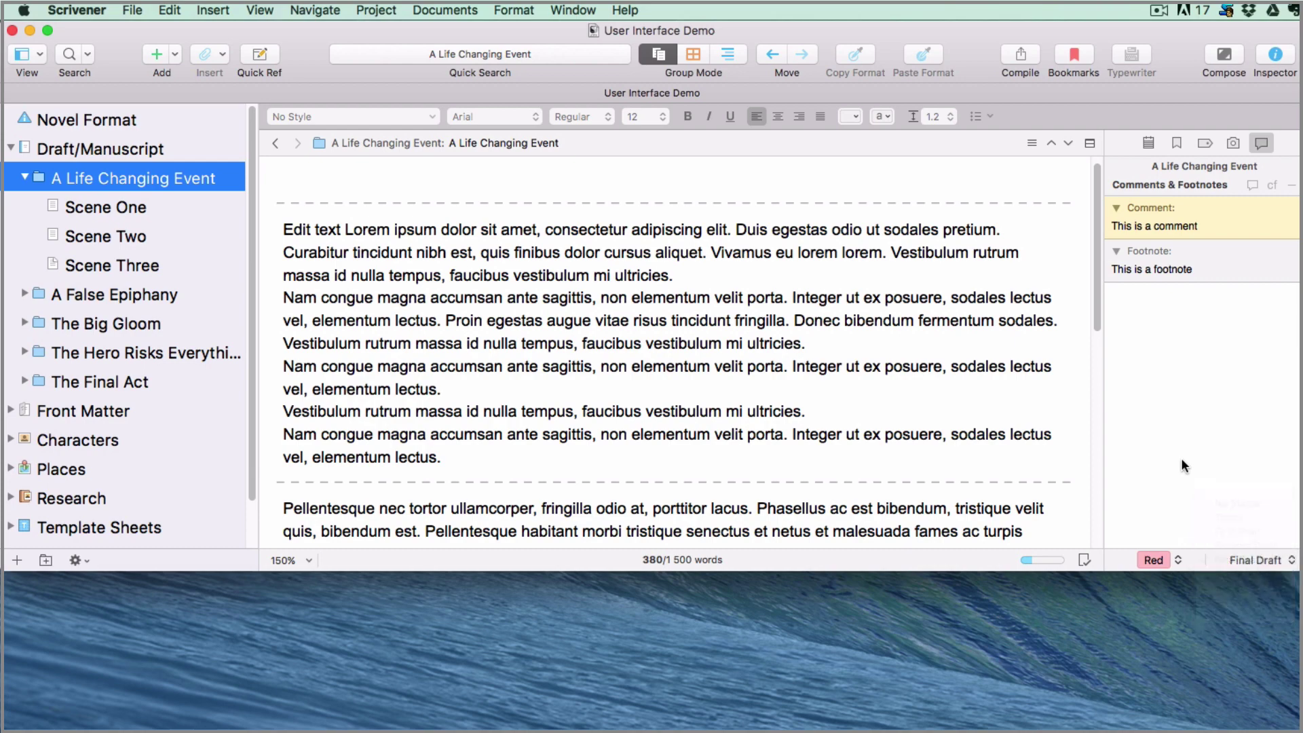
pyautogui.click(1179, 562)
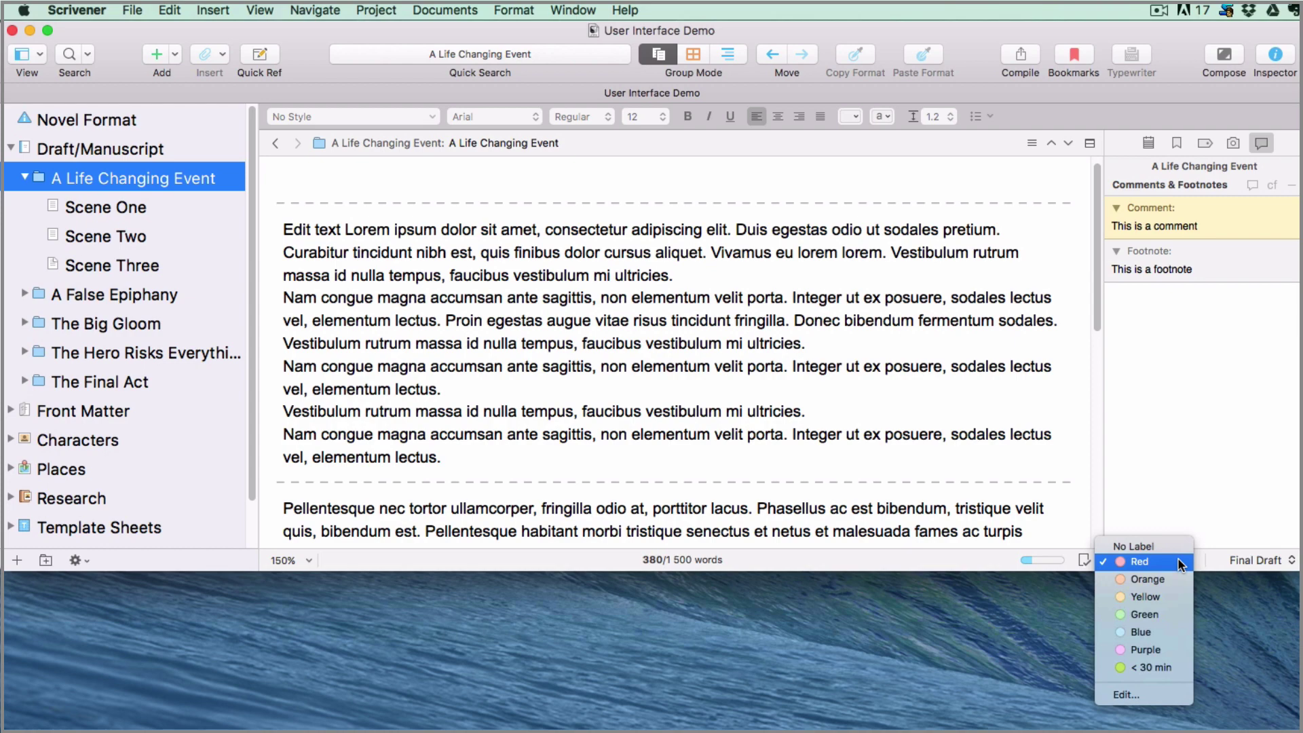
pyautogui.click(1199, 519)
pyautogui.click(1287, 561)
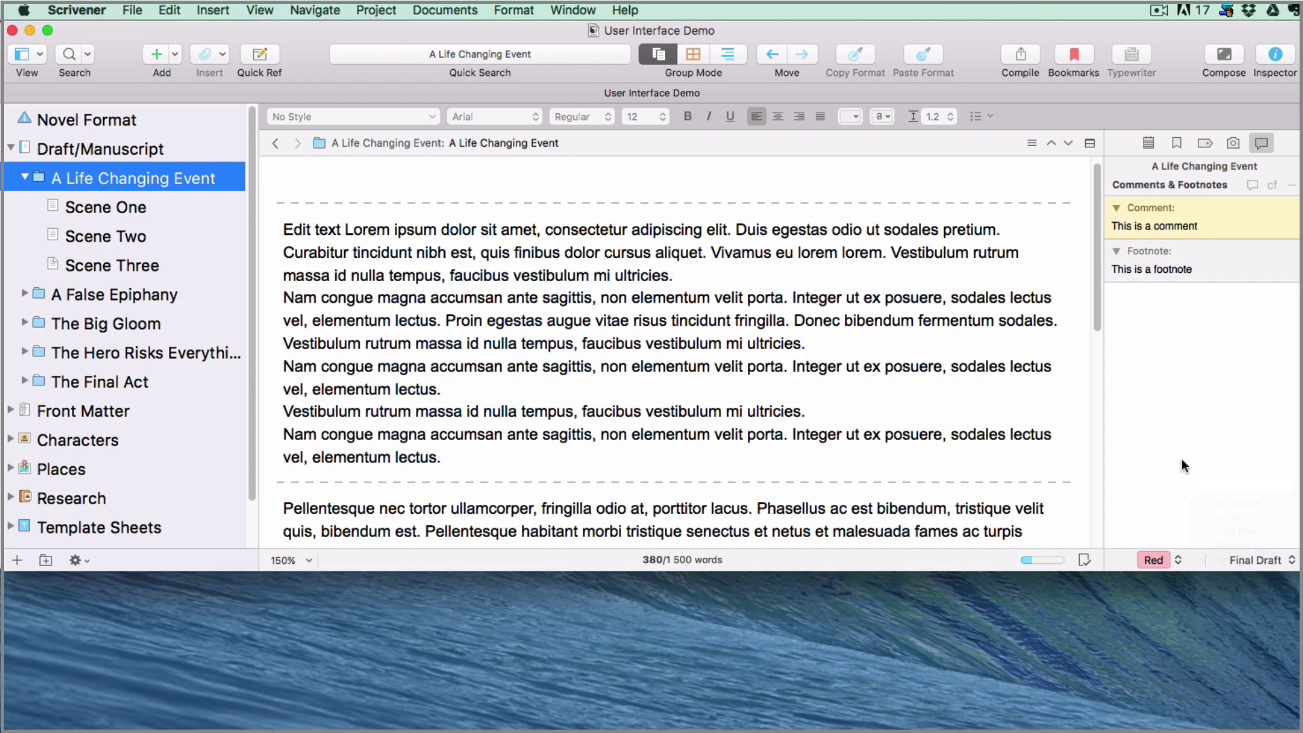
pyautogui.click(1178, 561)
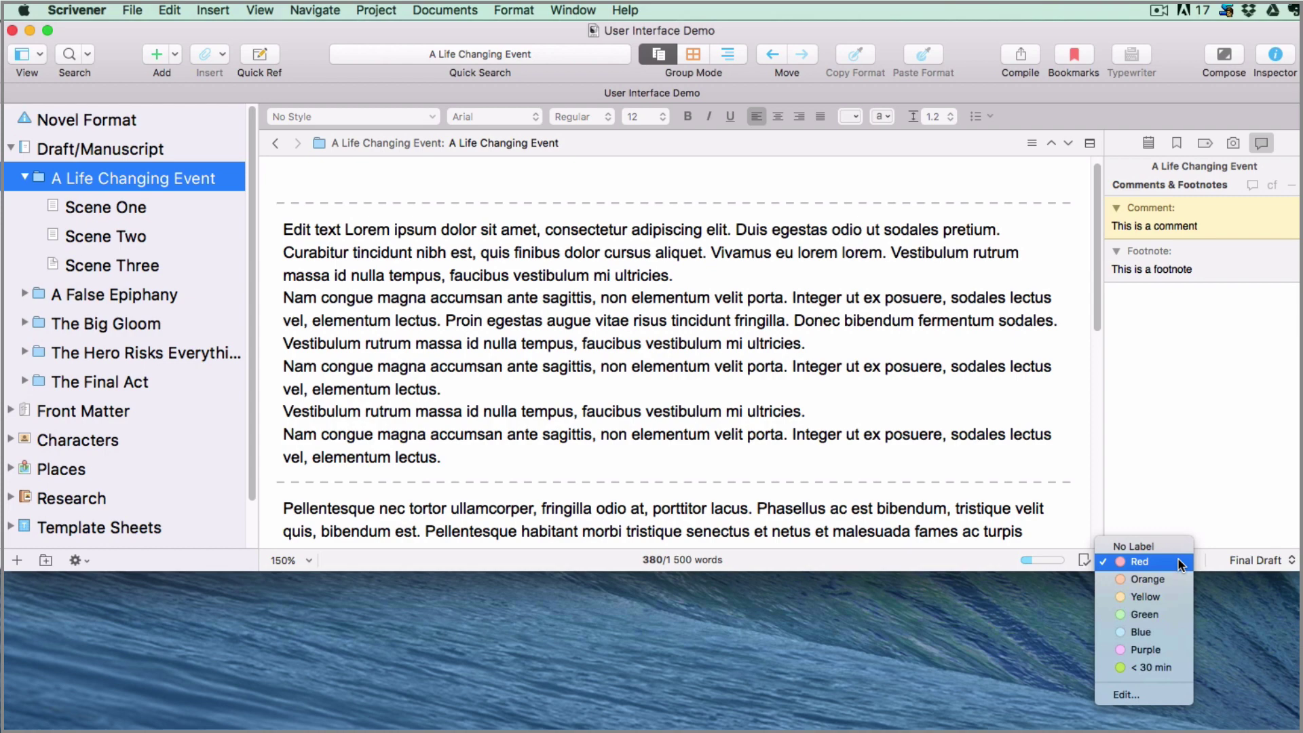
pyautogui.click(1180, 562)
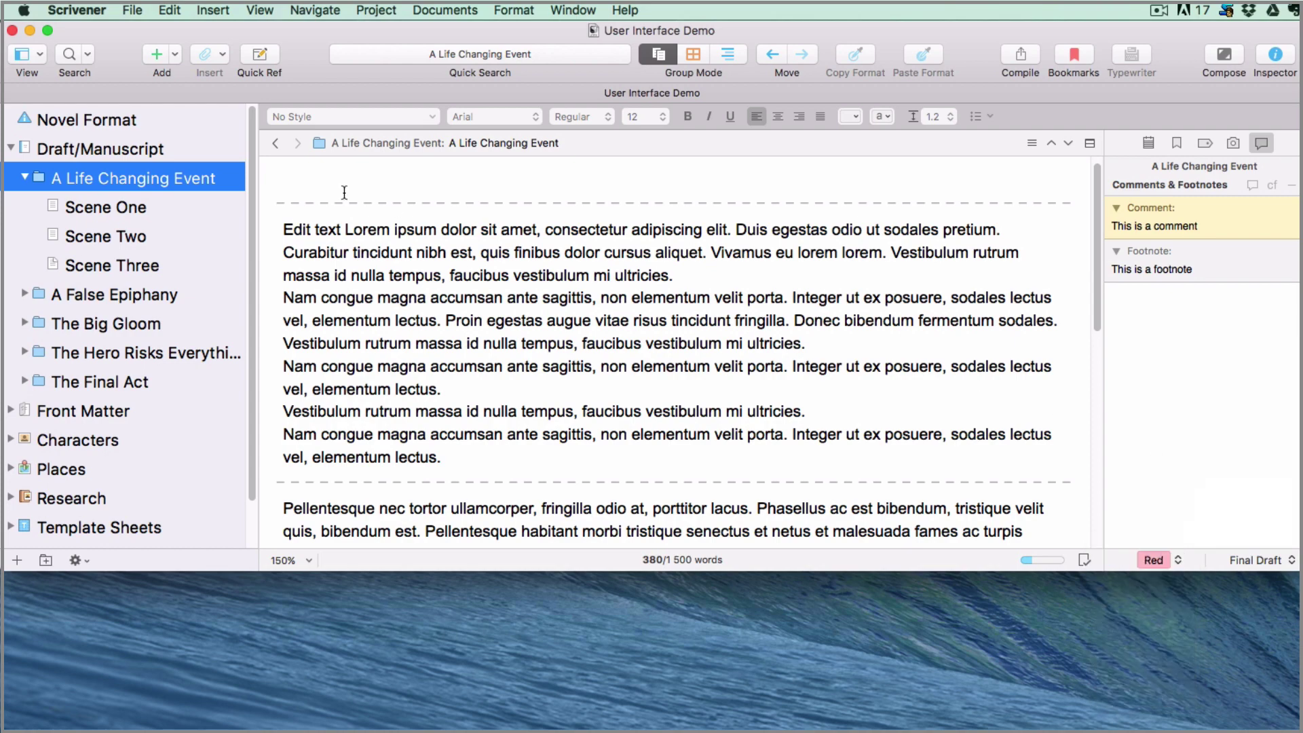
# Open Scene One and browse its context menu's Label/Status options without changing anything.
pyautogui.click(105, 208)
pyautogui.rightClick(184, 207)
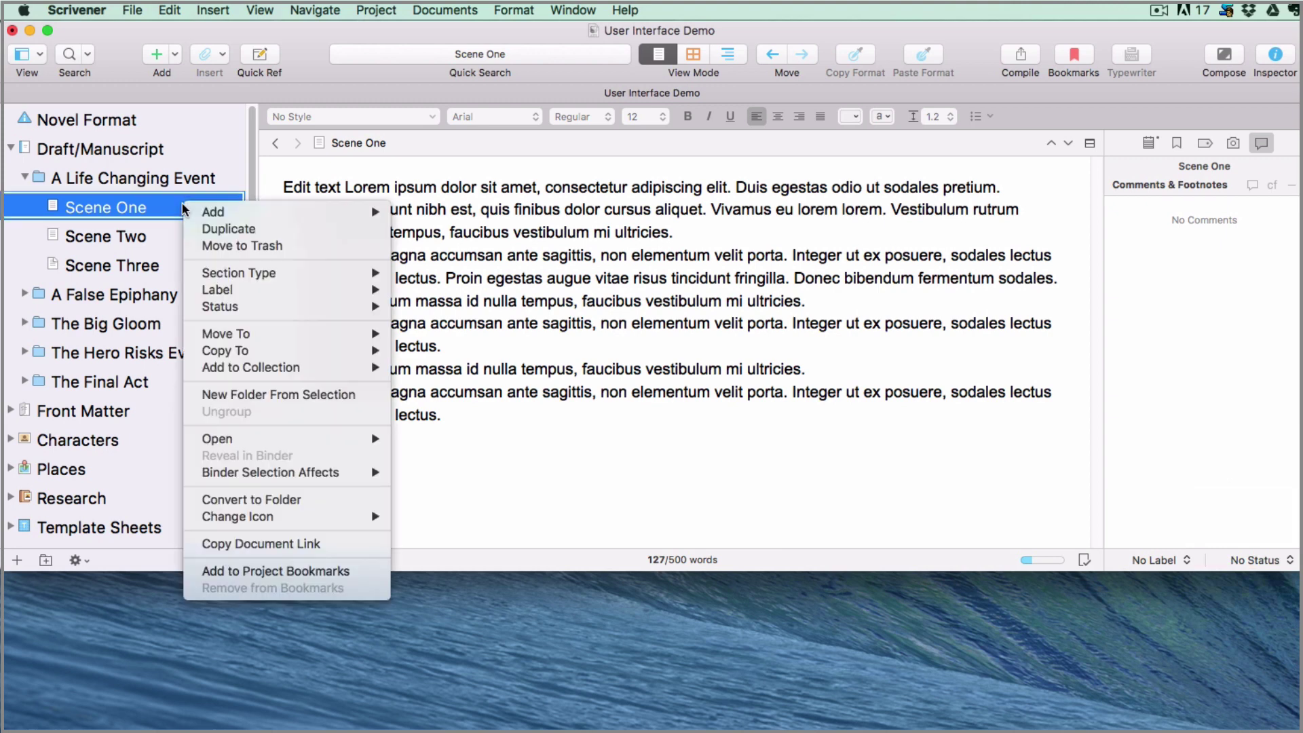
pyautogui.moveTo(260, 292)
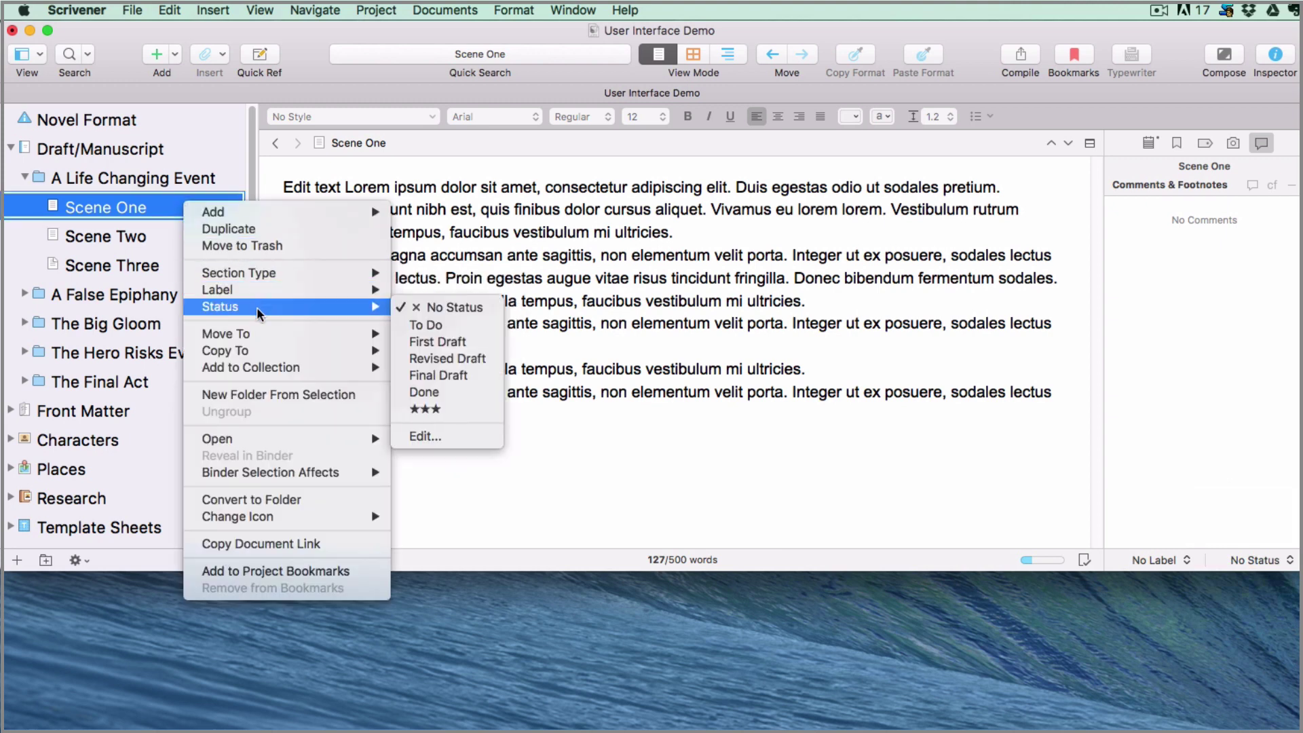
pyautogui.click(15, 214)
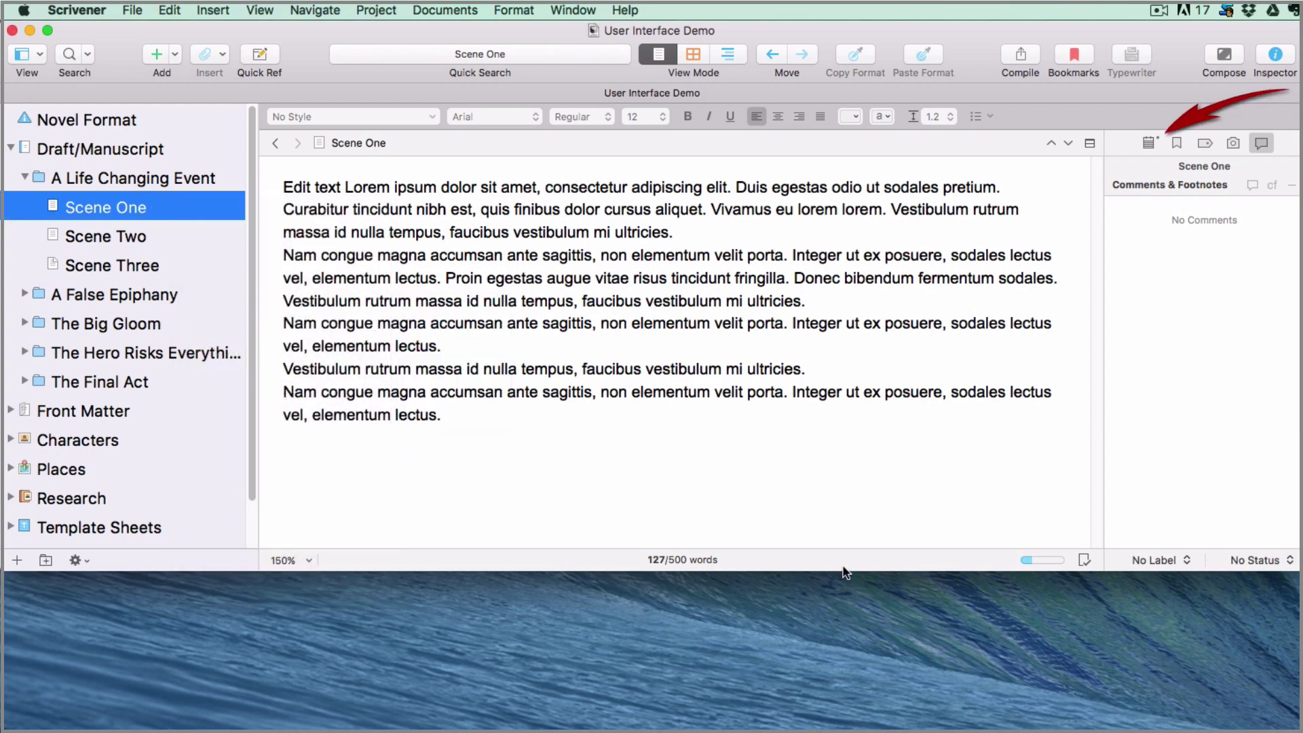
# Stretch the window to full screen height and show Scene One's metadata with Custom Meta-Data expanded.
pyautogui.moveTo(844, 571); pyautogui.dragTo(815, 727)
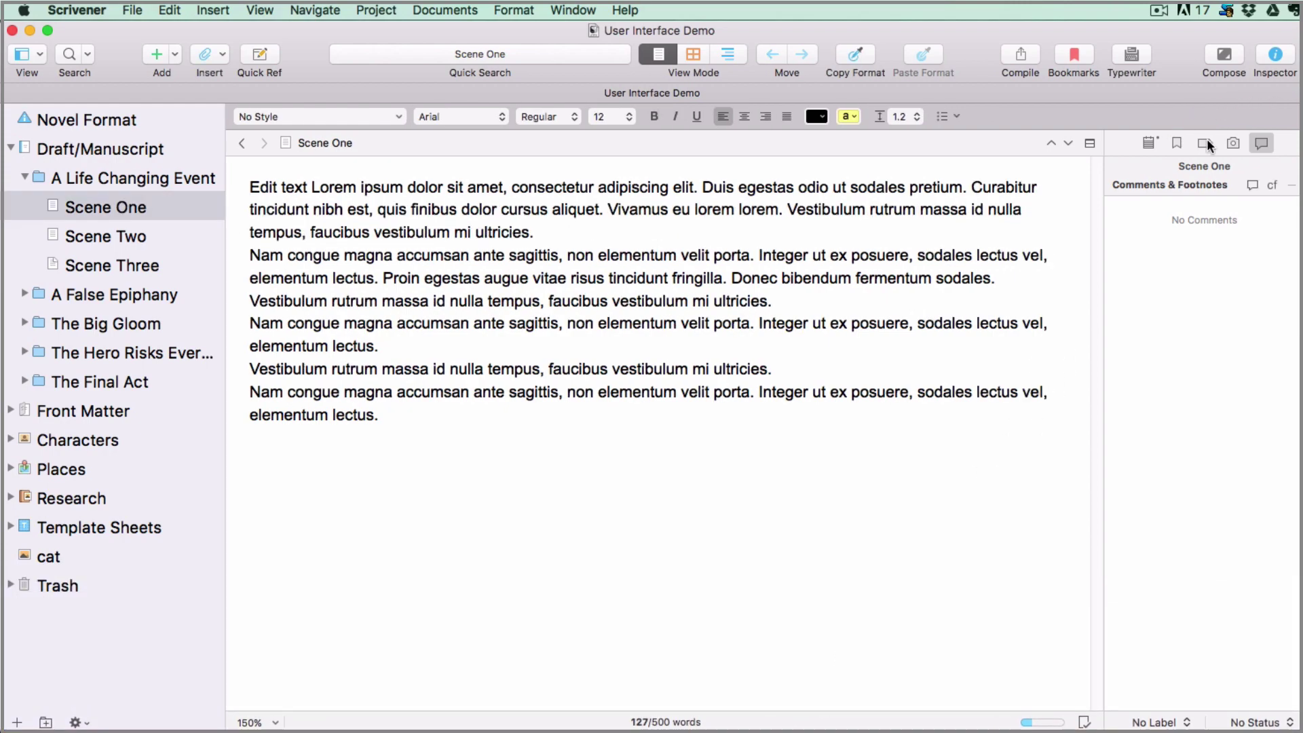
pyautogui.click(1205, 143)
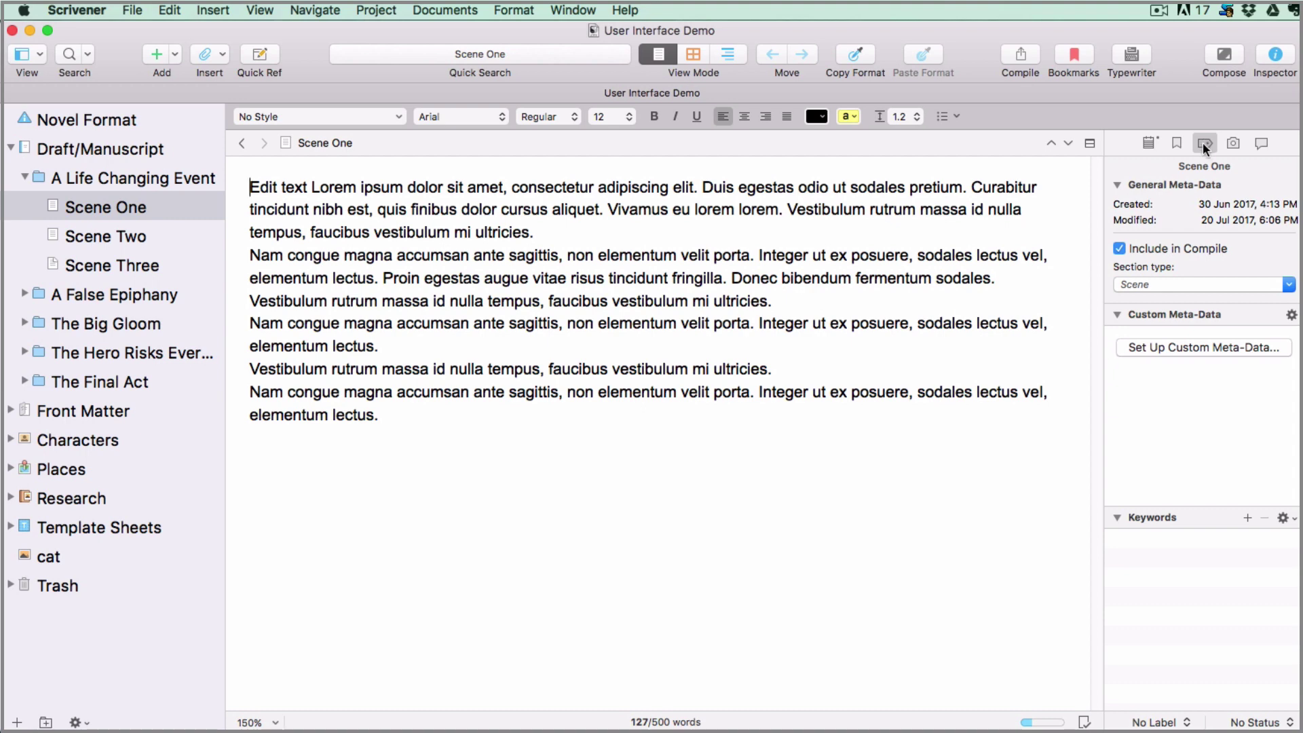
pyautogui.click(1243, 315)
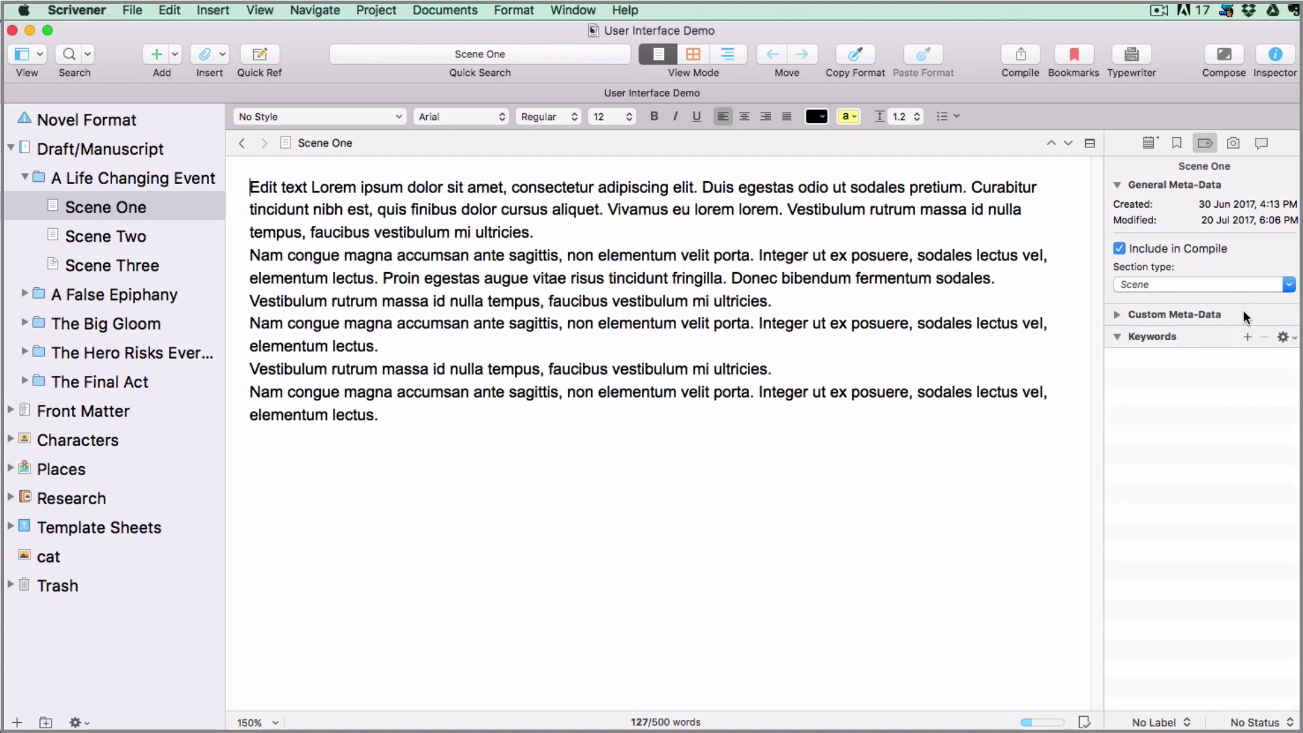
pyautogui.click(1244, 313)
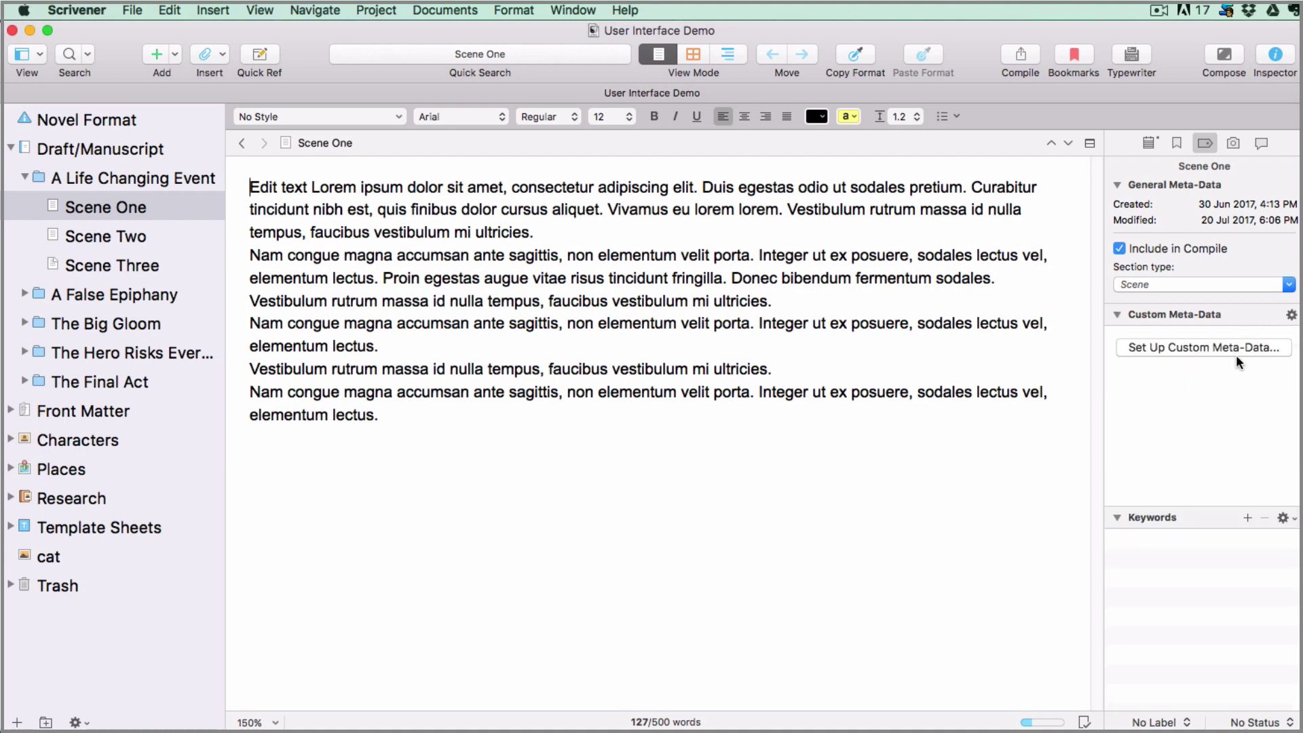
# Enlarge the Keywords list and widen both the inspector and the binder.
pyautogui.moveTo(1213, 503); pyautogui.dragTo(1209, 394)
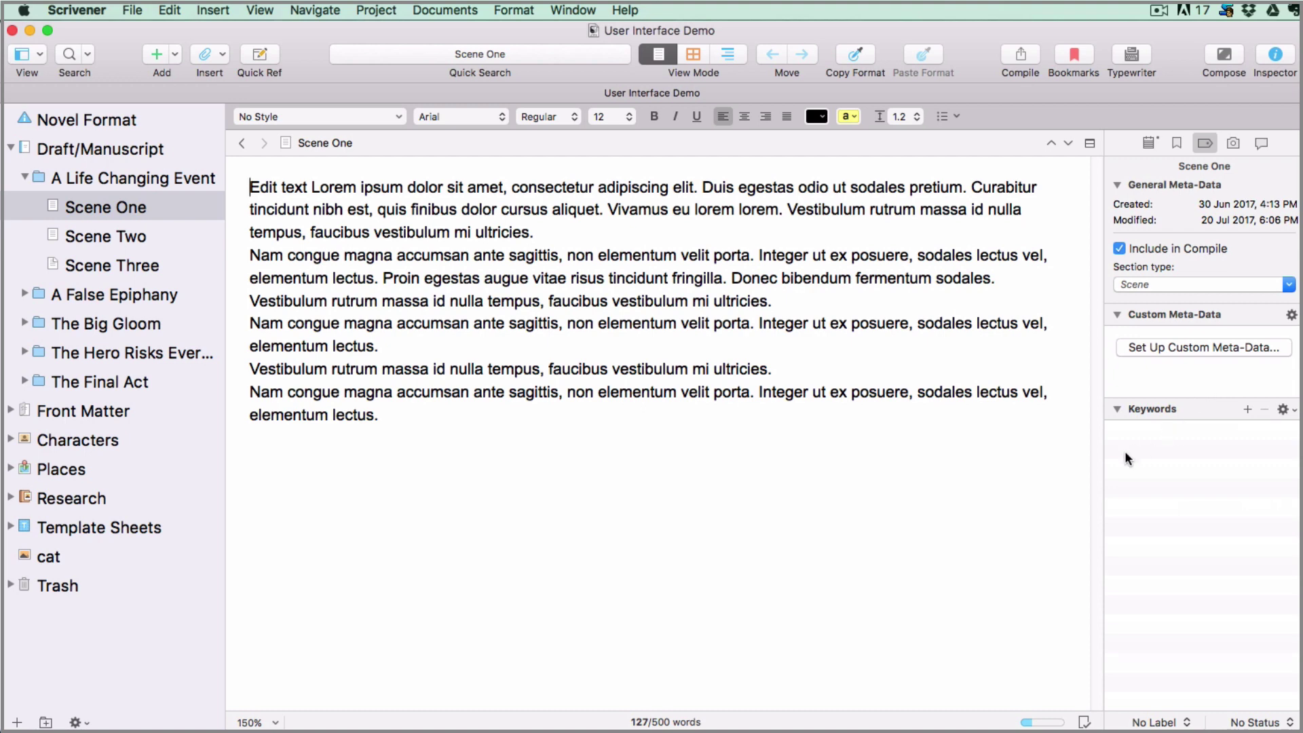
pyautogui.moveTo(1100, 460); pyautogui.dragTo(998, 452)
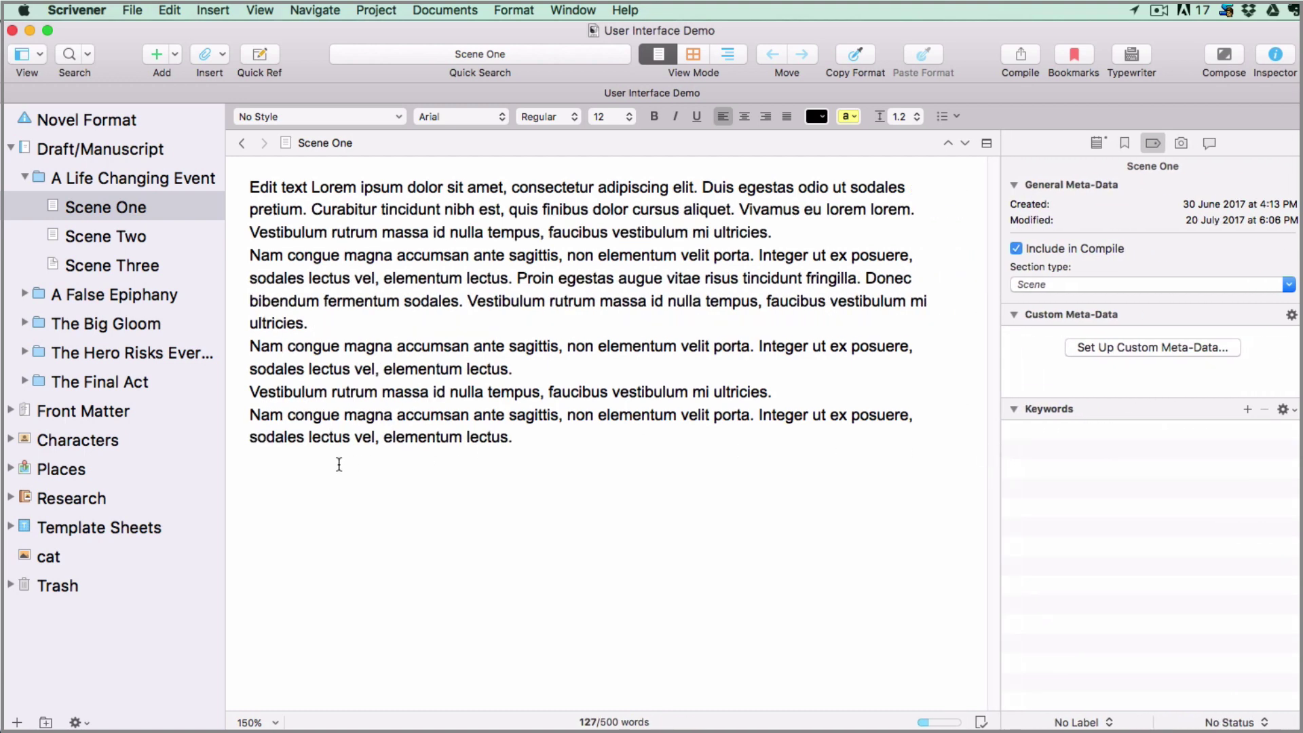
pyautogui.moveTo(224, 461); pyautogui.dragTo(284, 459)
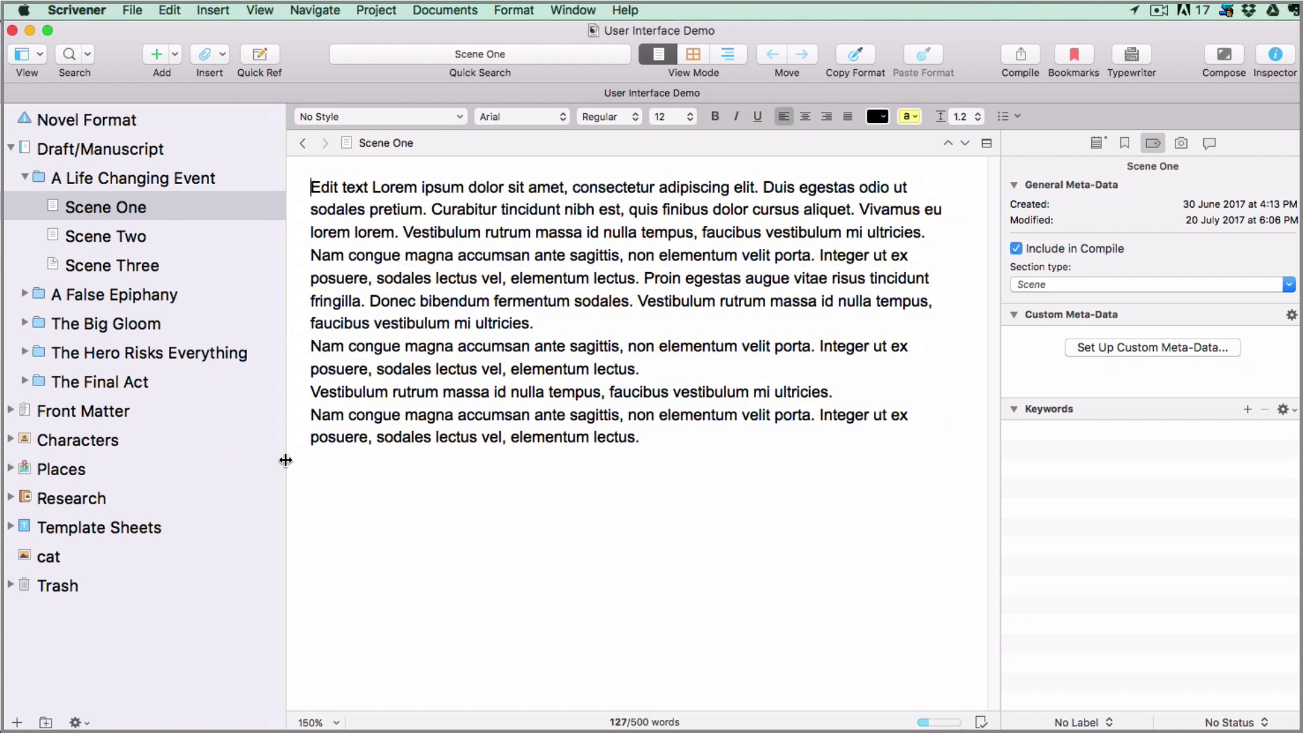
# Hide the binder and the inspector, leaving only Scene One's text in the window.
pyautogui.click(39, 54)
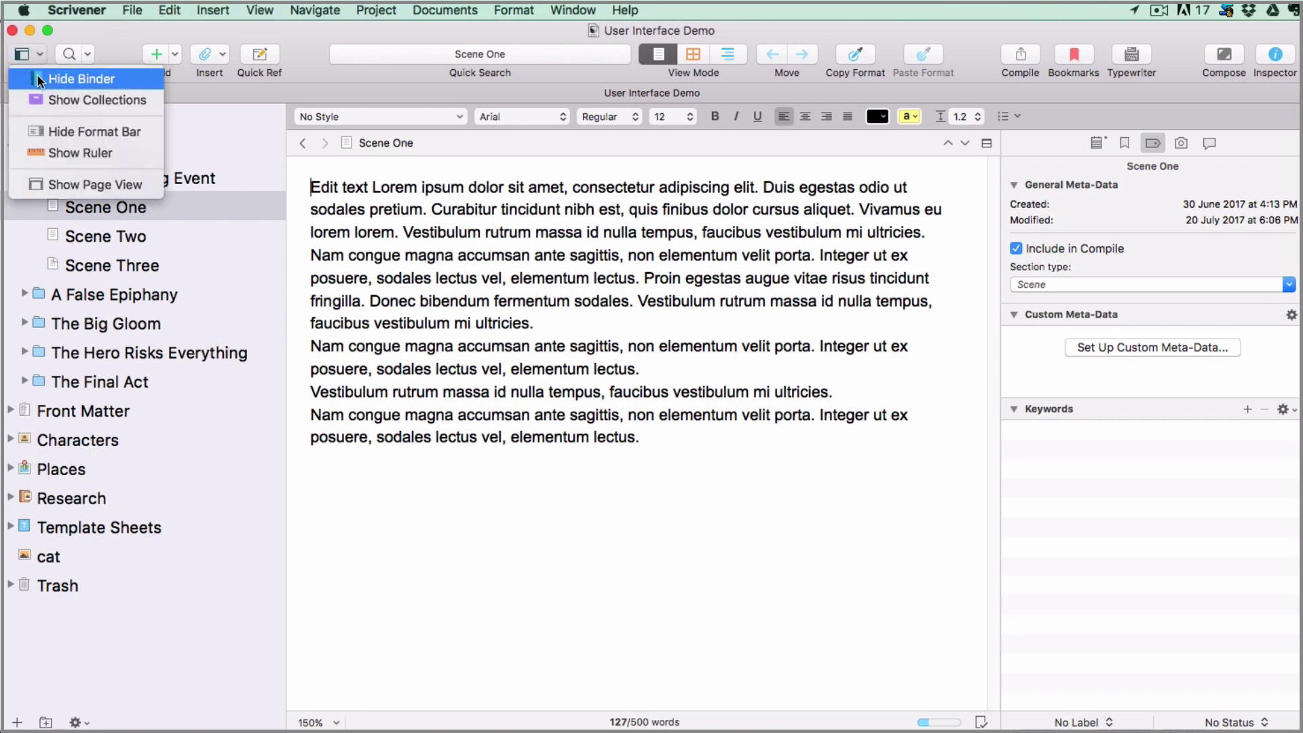
pyautogui.click(38, 78)
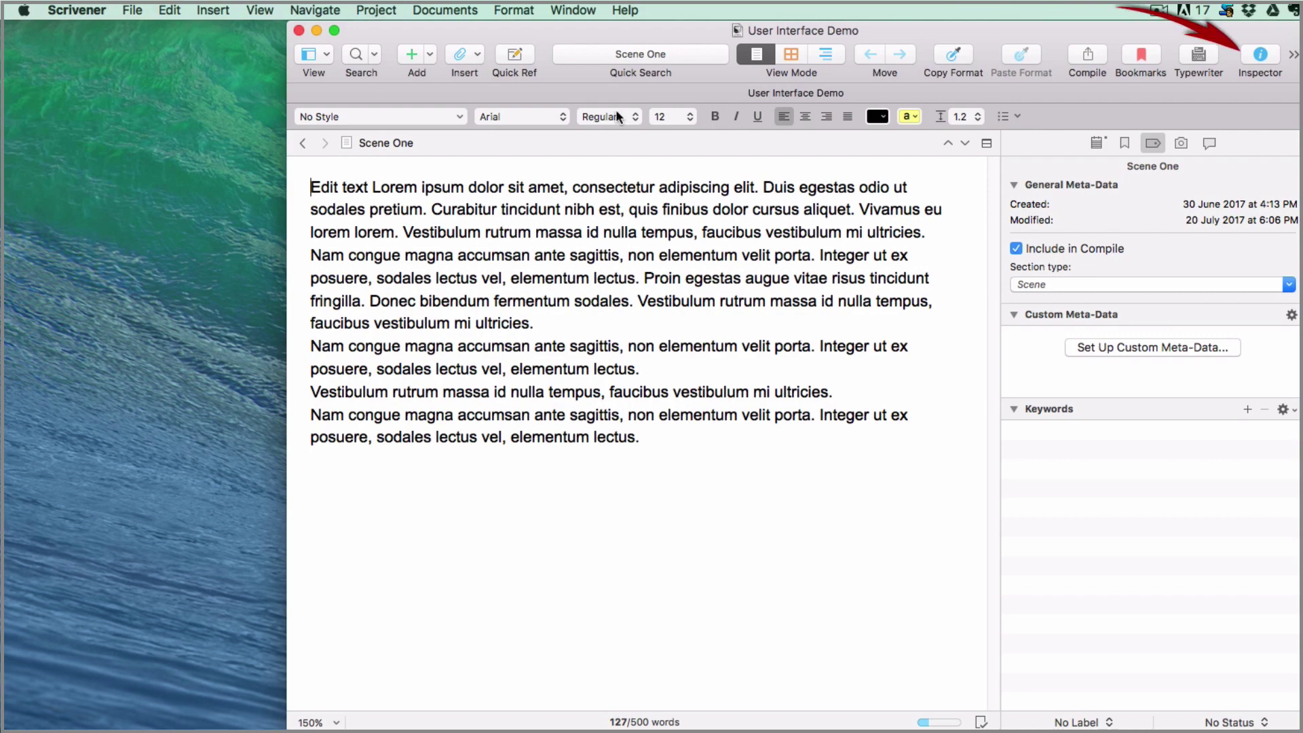
pyautogui.click(1259, 56)
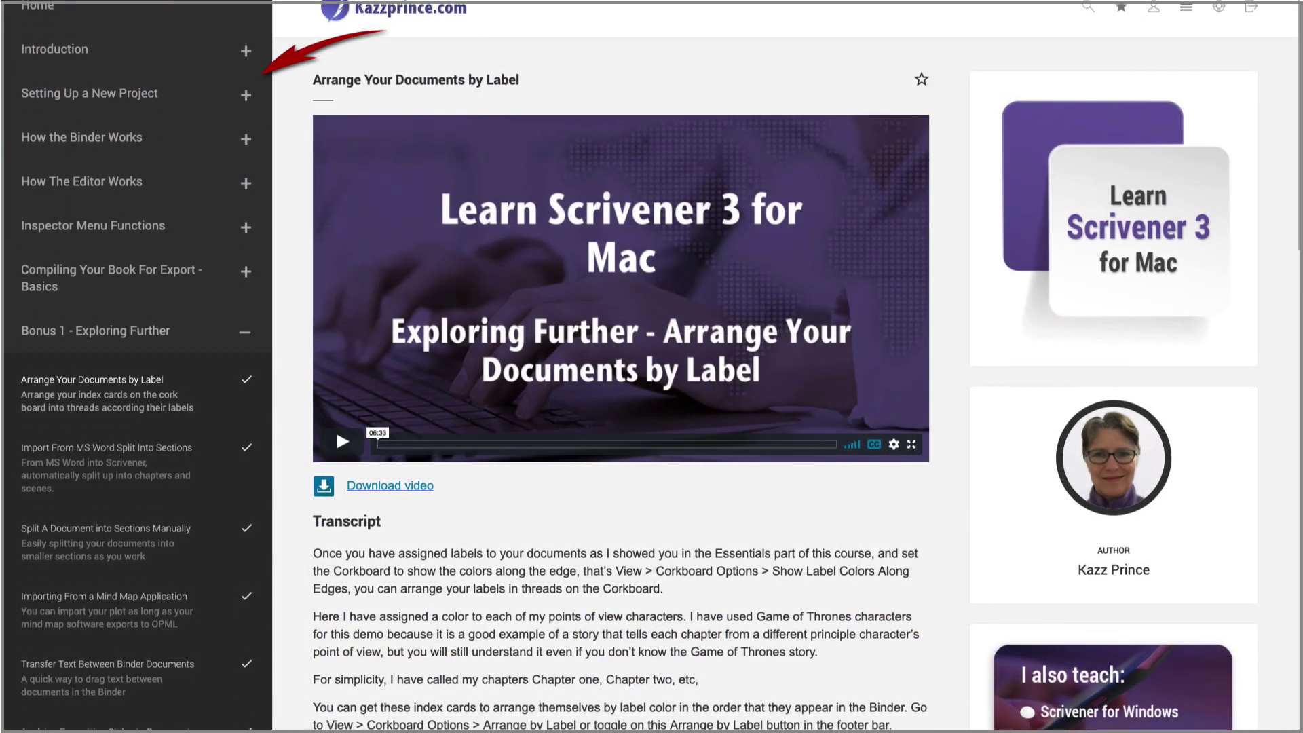
pyautogui.scroll(-4, 652, 366)
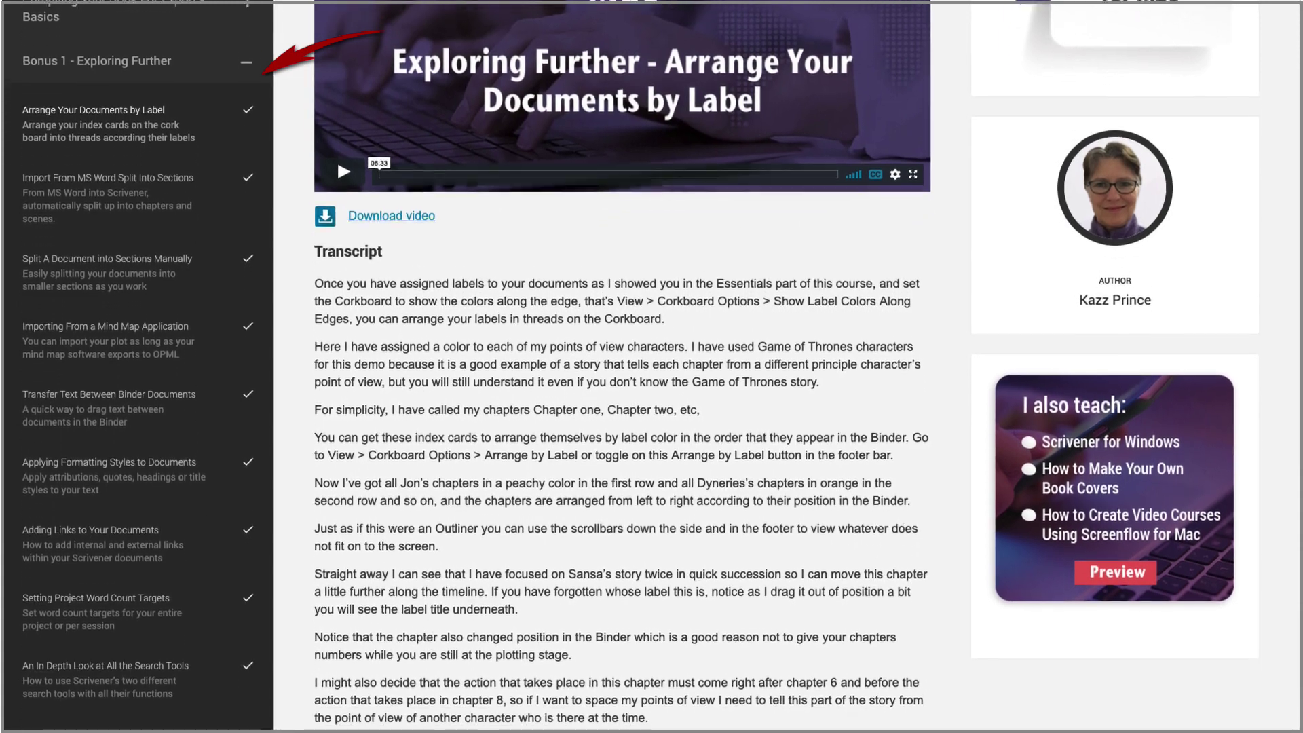